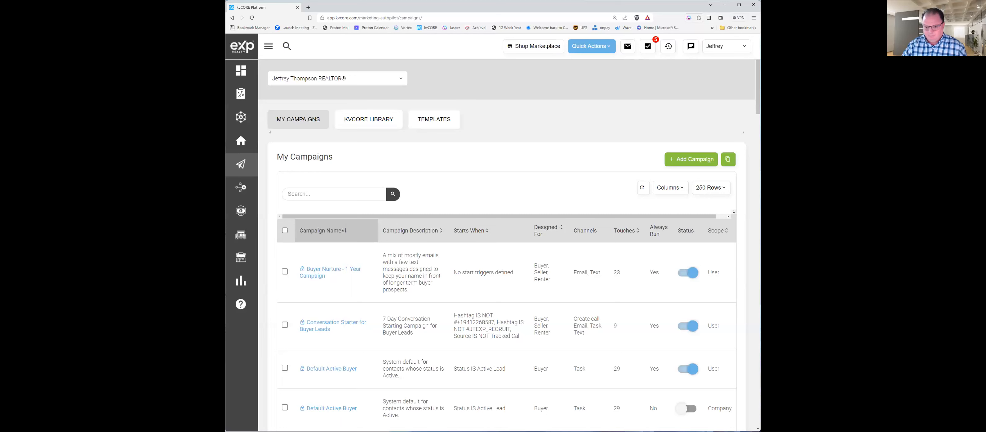
Step: Enlarge the browser window to full size and open the agent's own profile for editing
key(super+Up)
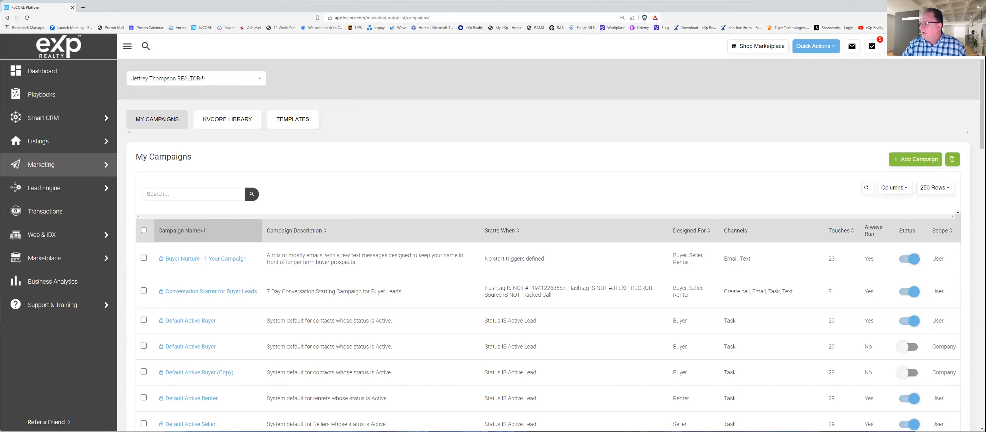
click(960, 46)
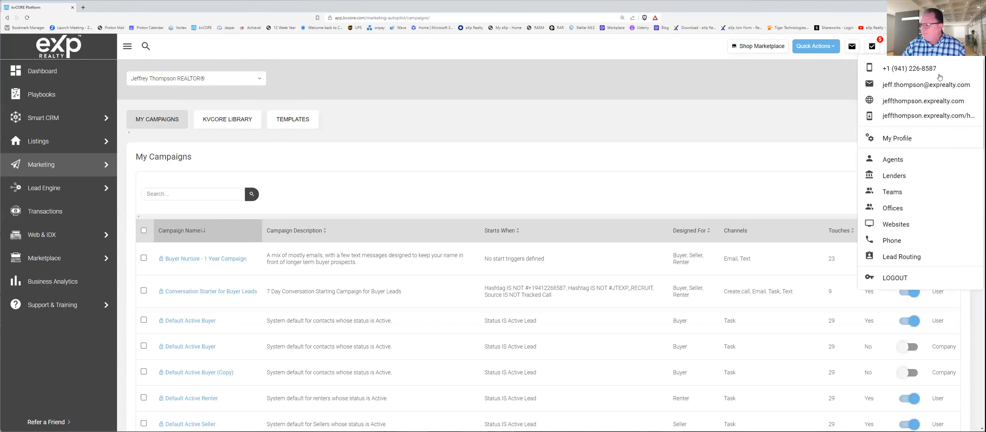
click(897, 139)
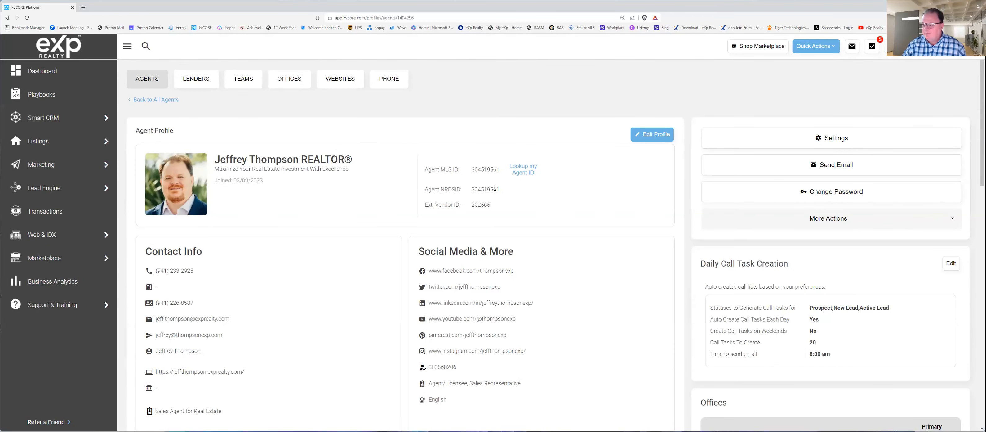
click(659, 138)
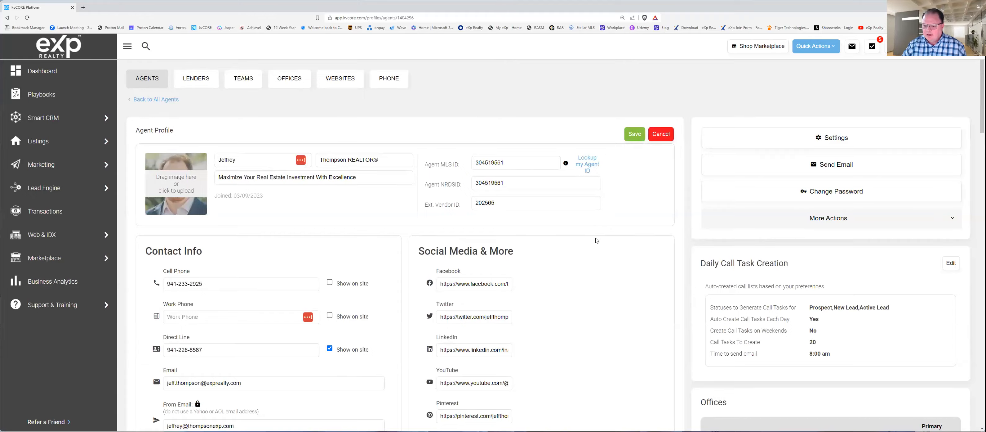
Step: Review the profile's contact info, social media links and About Me text
scroll(597, 247, down, 5)
scroll(598, 248, down, 4)
scroll(597, 247, up, 4)
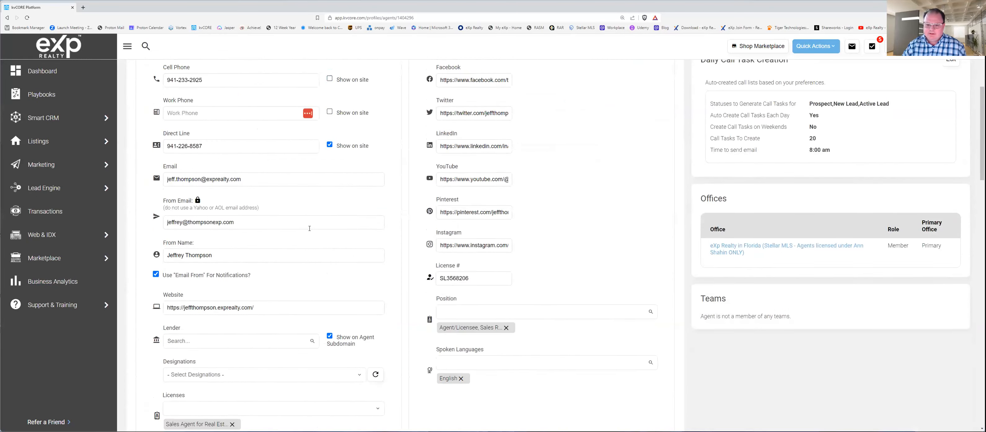
scroll(309, 228, up, 2)
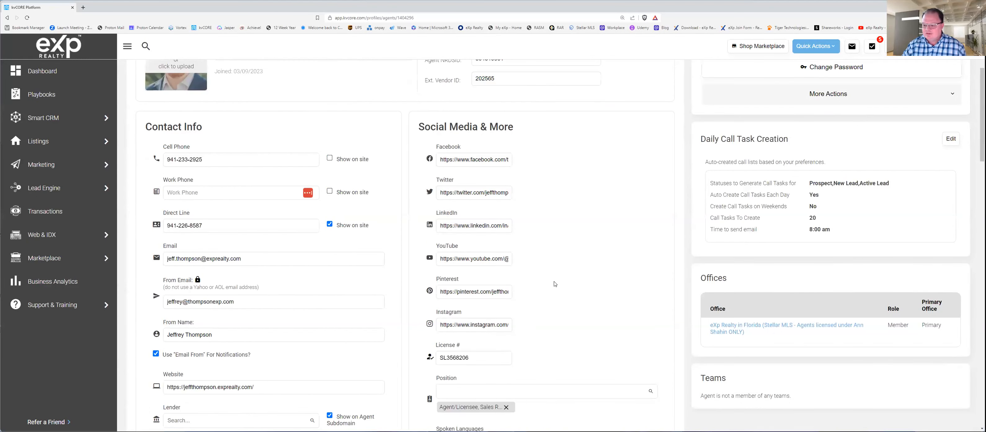
scroll(555, 283, down, 12)
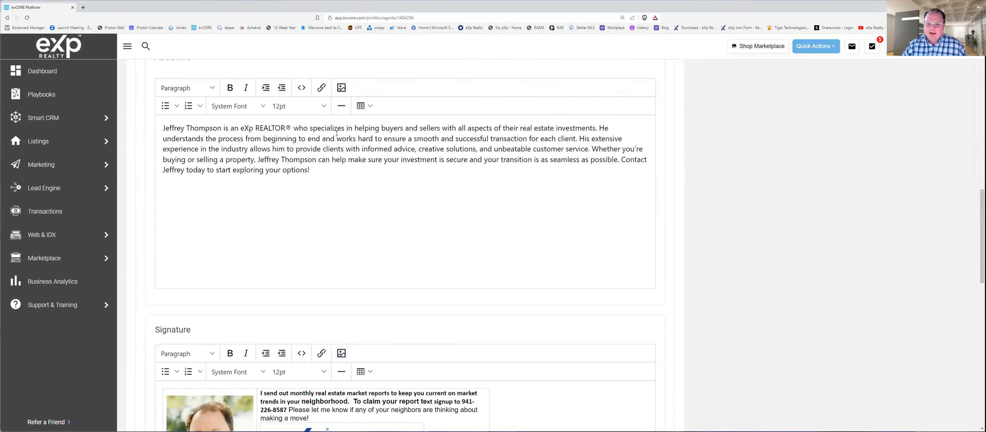
scroll(321, 213, up, 2)
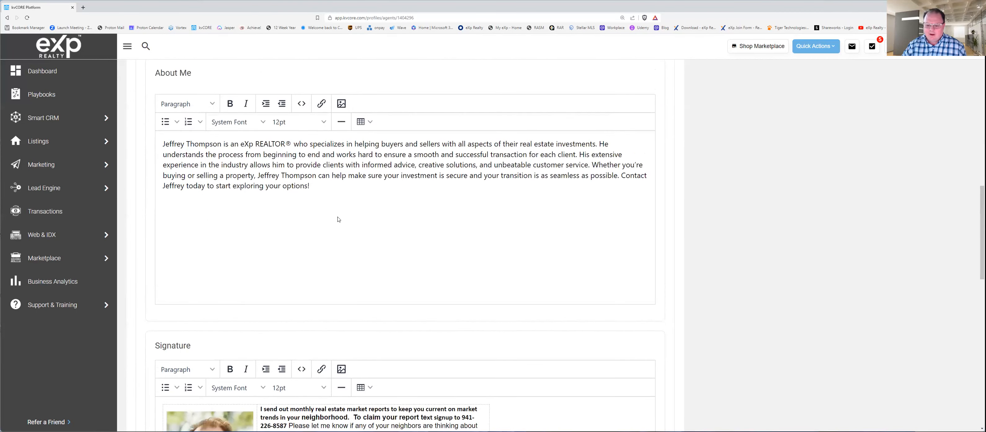
Step: Examine the email signature, its outgoing-email option and the text/SMS signature entity, and leave profile editing without saving
scroll(321, 214, down, 6)
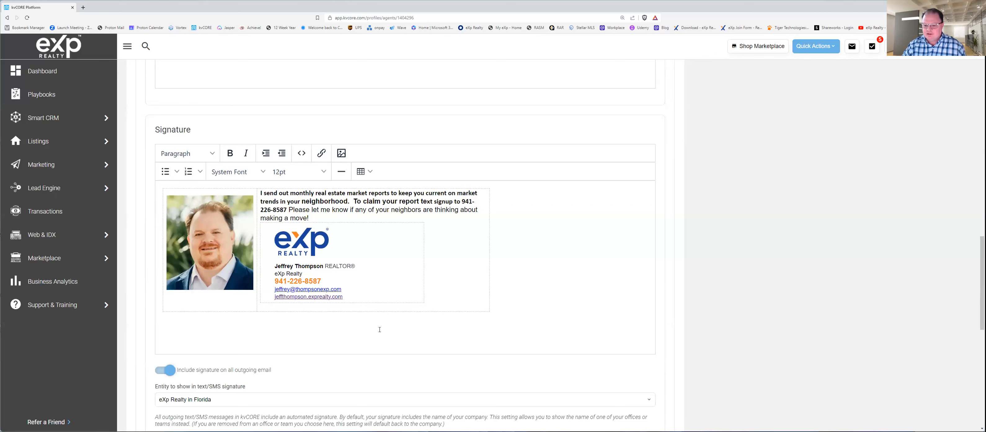
scroll(397, 342, down, 3)
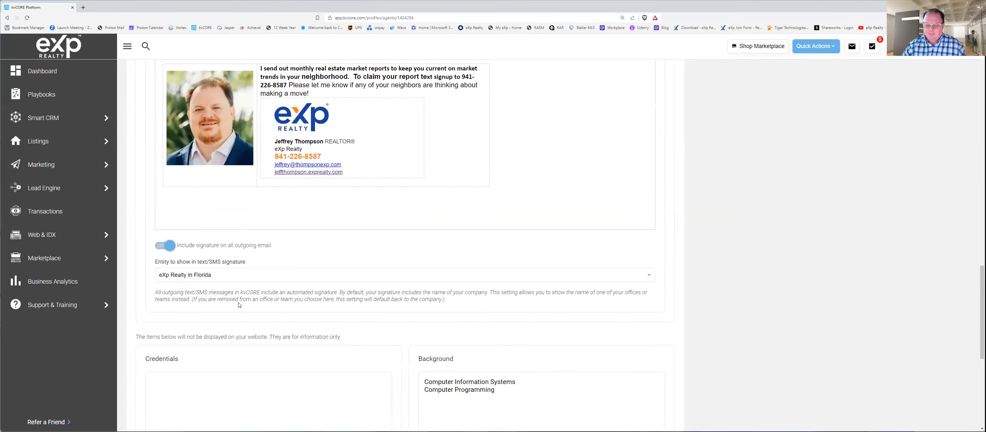
scroll(273, 242, up, 2)
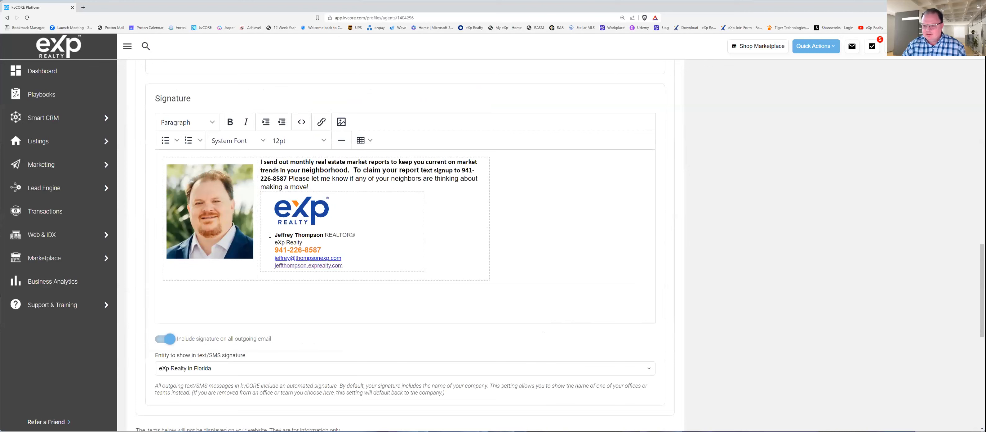
scroll(282, 332, down, 3)
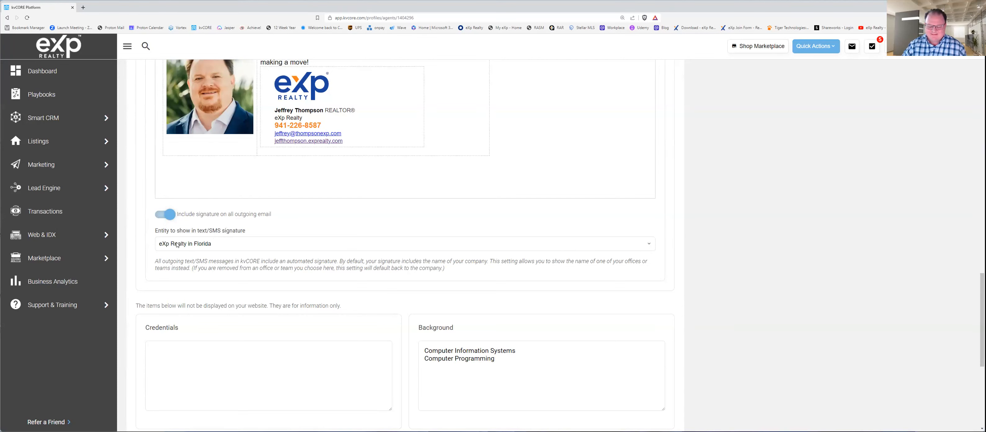
scroll(256, 292, up, 5)
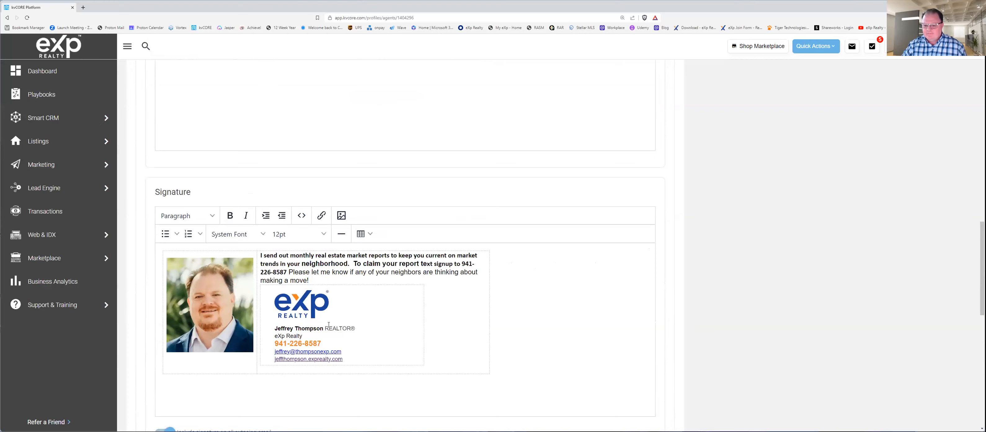
scroll(328, 324, down, 2)
scroll(482, 279, up, 3)
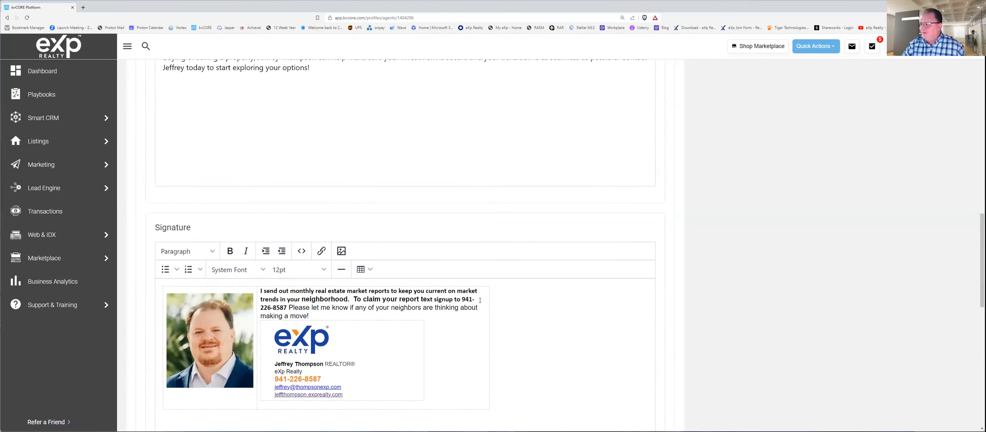
scroll(480, 300, up, 3)
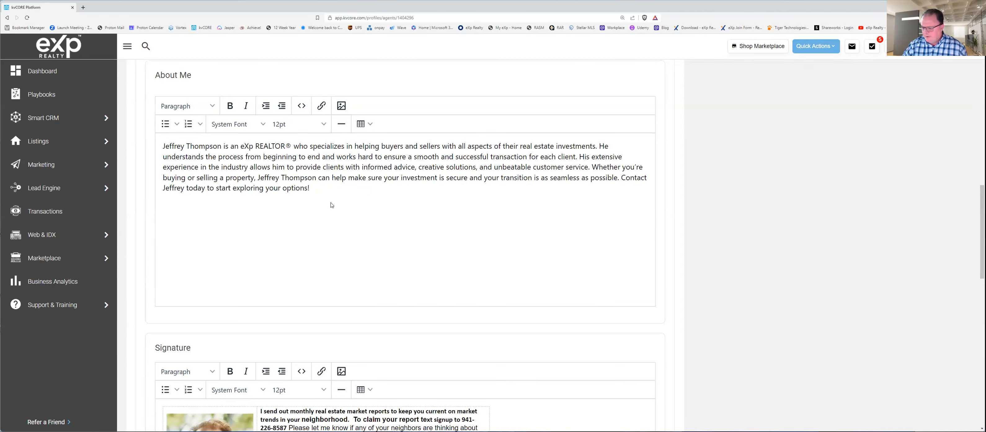
scroll(341, 237, up, 9)
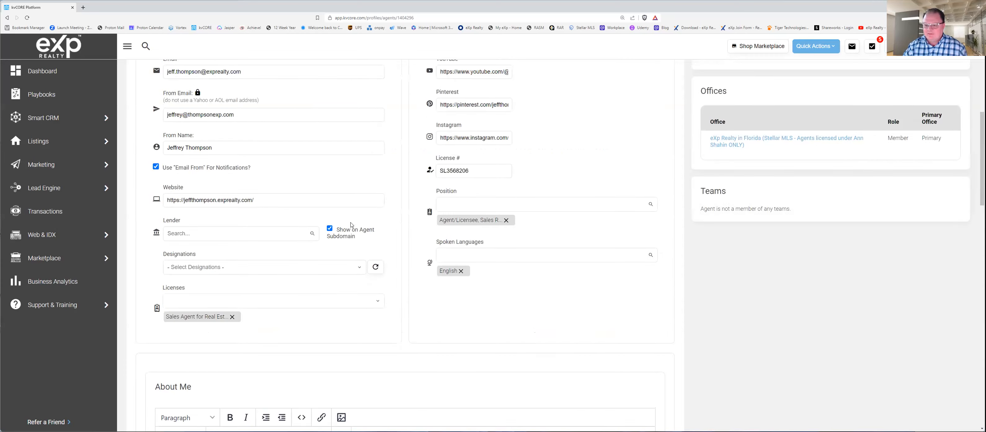
scroll(339, 223, up, 7)
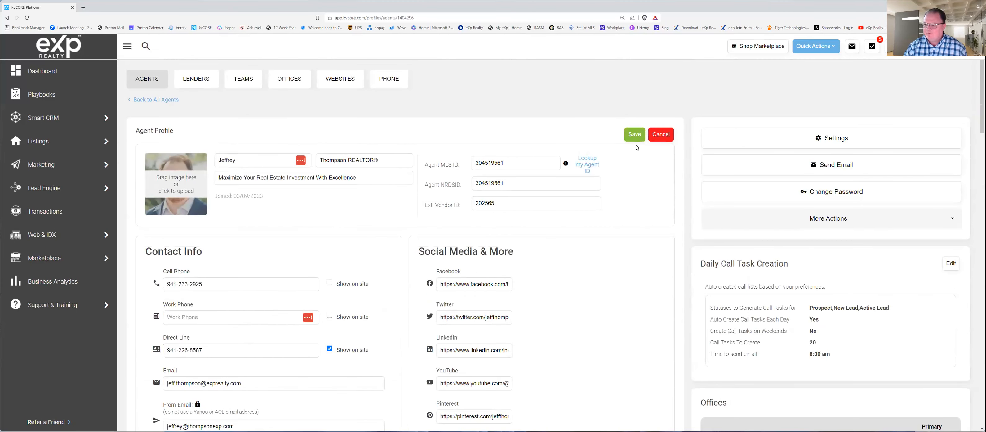
click(657, 134)
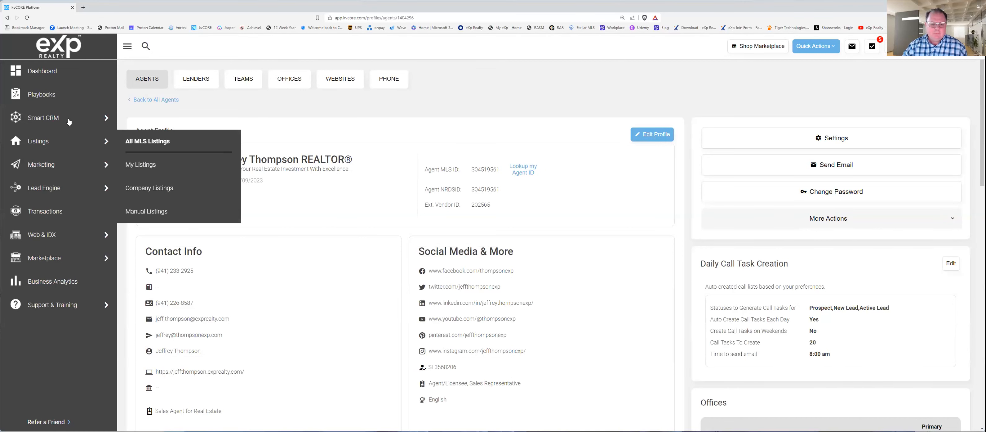
Step: Go to Smart Campaigns in the marketing area and show its email templates
mouse_move(65, 122)
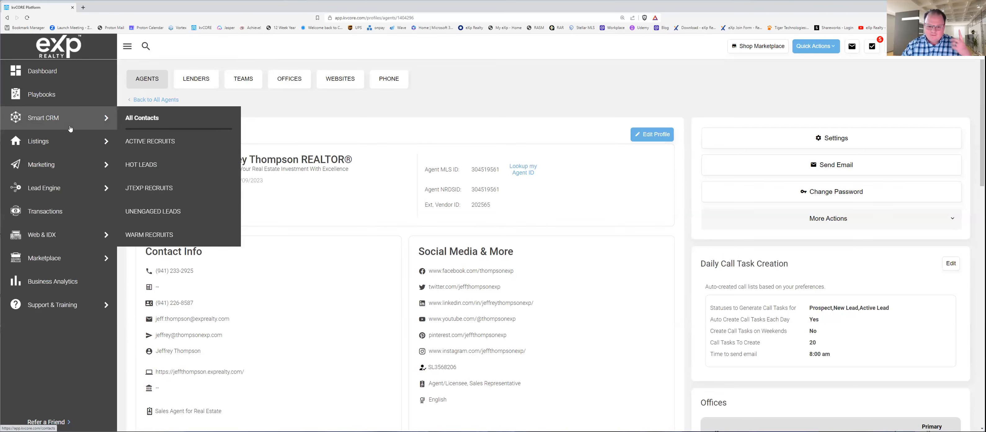
mouse_move(65, 140)
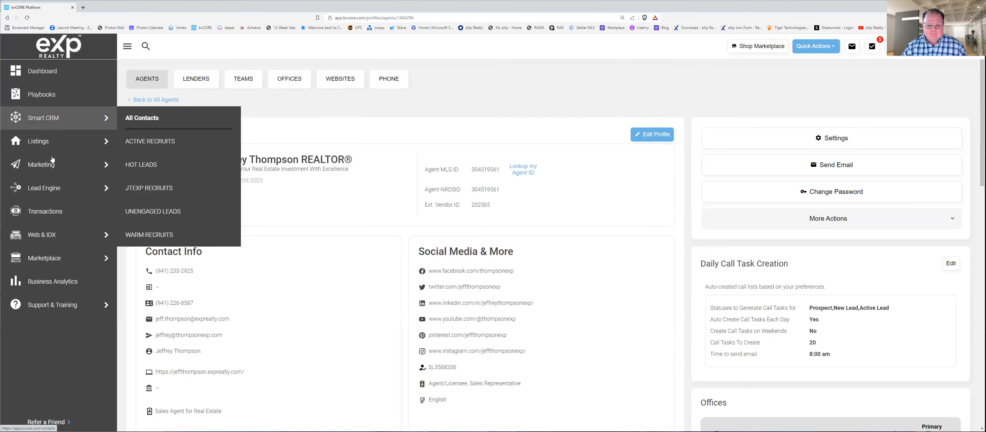
mouse_move(54, 162)
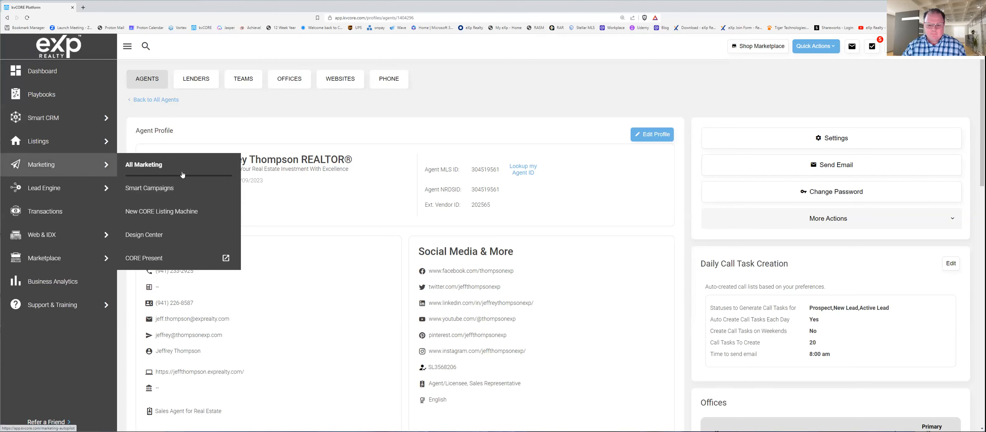
click(165, 190)
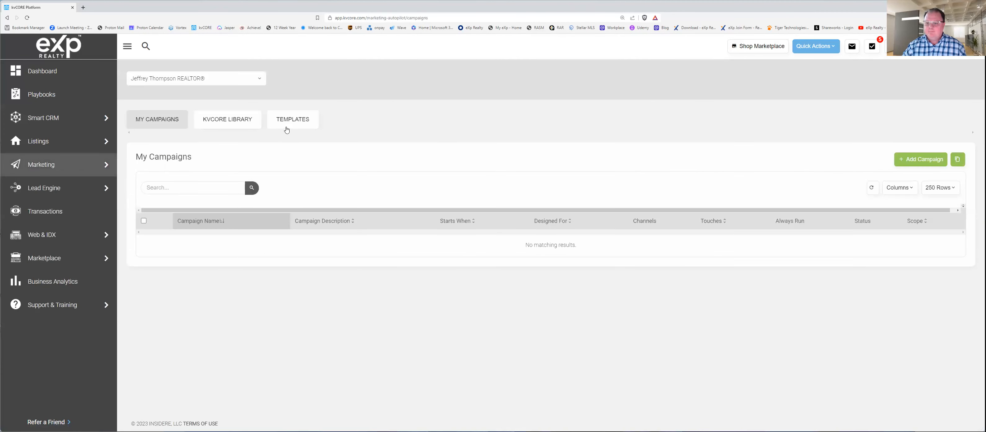
click(295, 124)
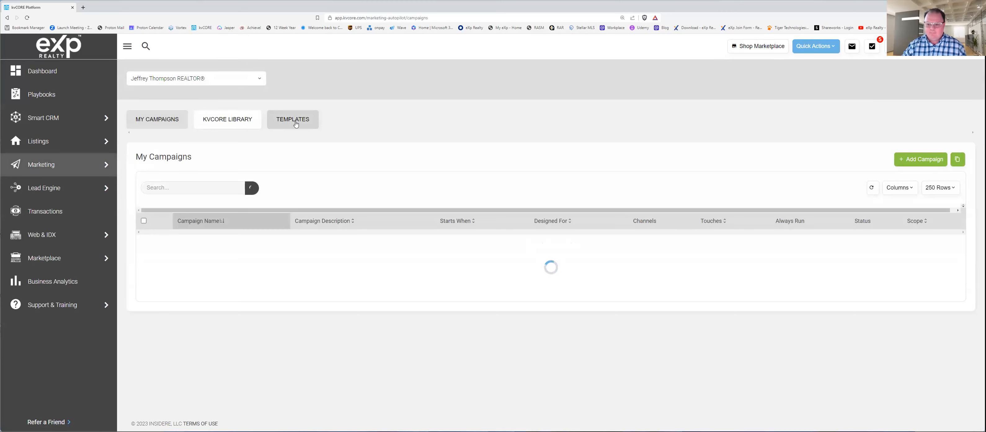
click(295, 123)
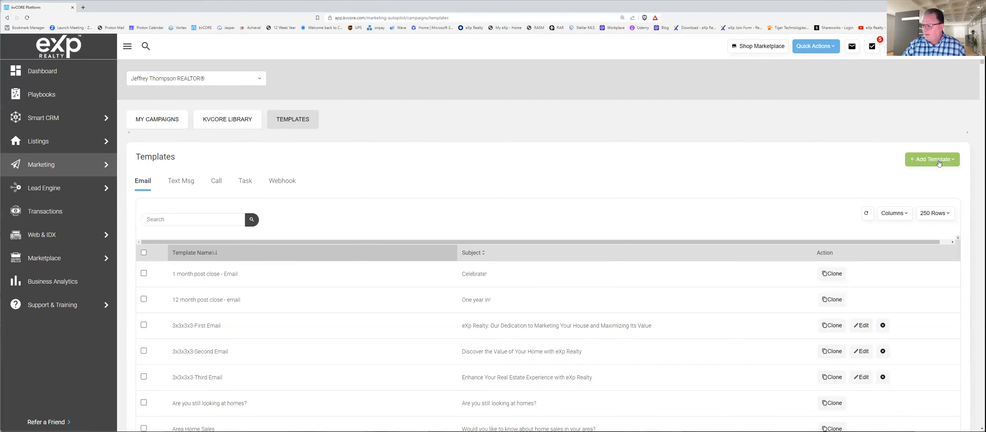
Step: Start a new email template and name it JTEXP_VIDEO_1
click(938, 162)
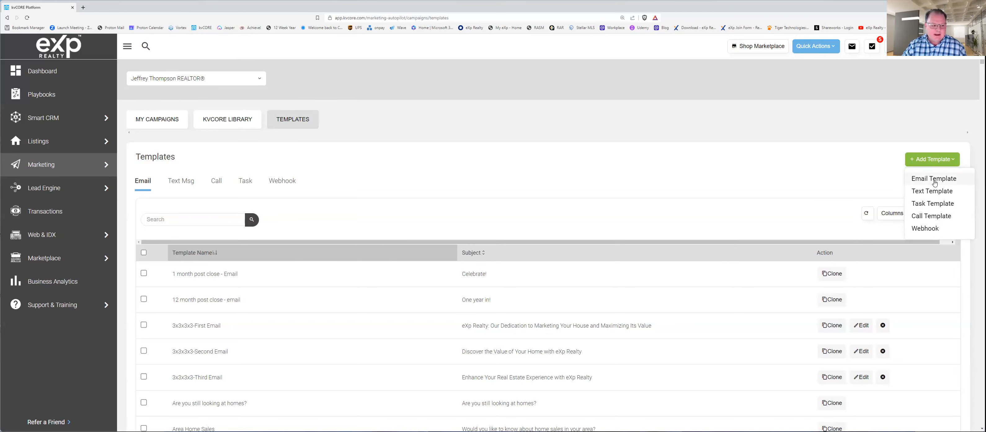
click(933, 178)
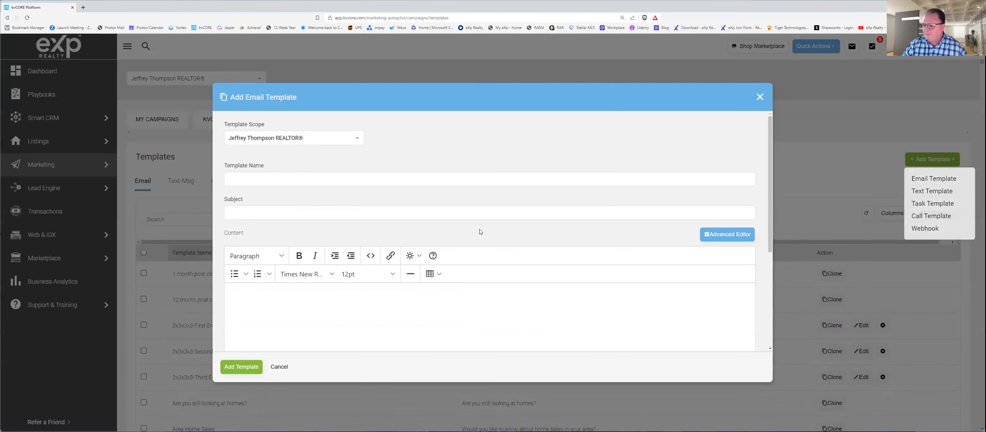
click(243, 178)
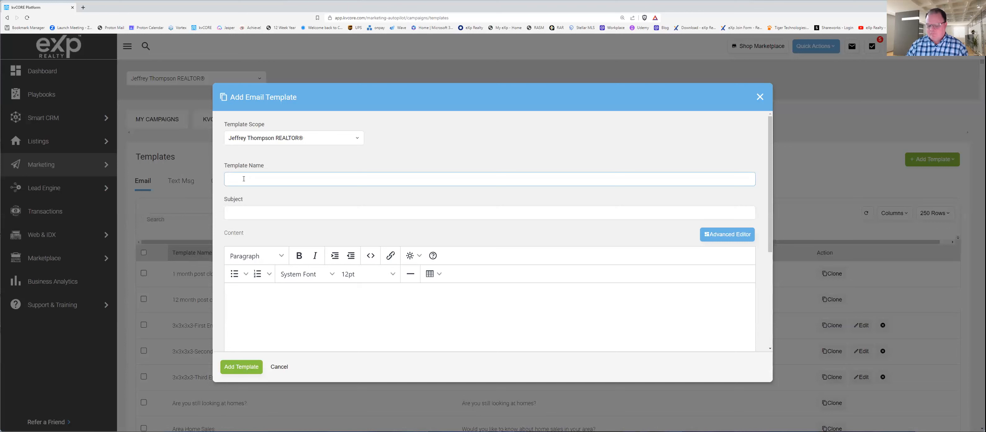
text(JTEXP_)
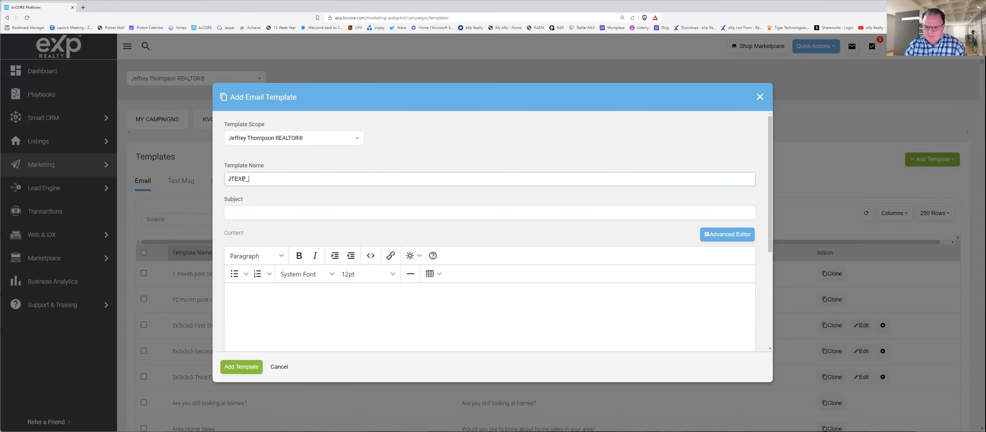
text(EMAIL)
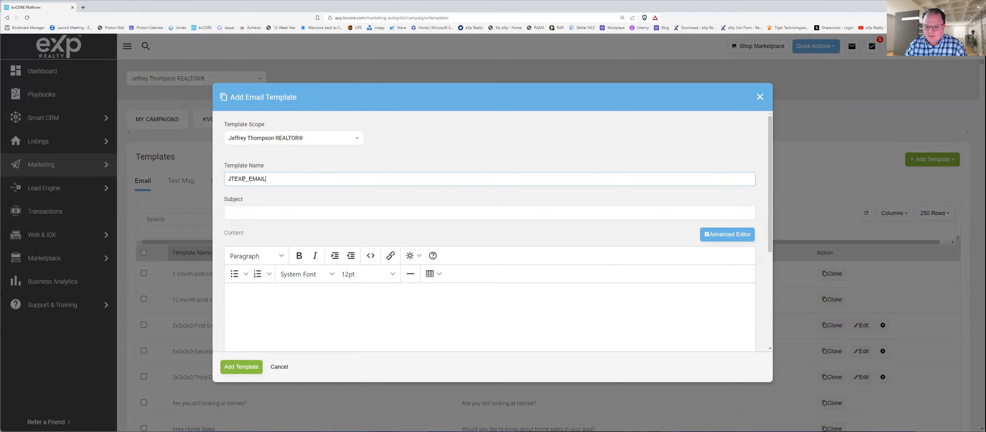
key(BackSpace)
key(BackSpace)
key(BackSpace)
key(BackSpace)
key(BackSpace)
key(BackSpace)
text(_VIDEO_1)
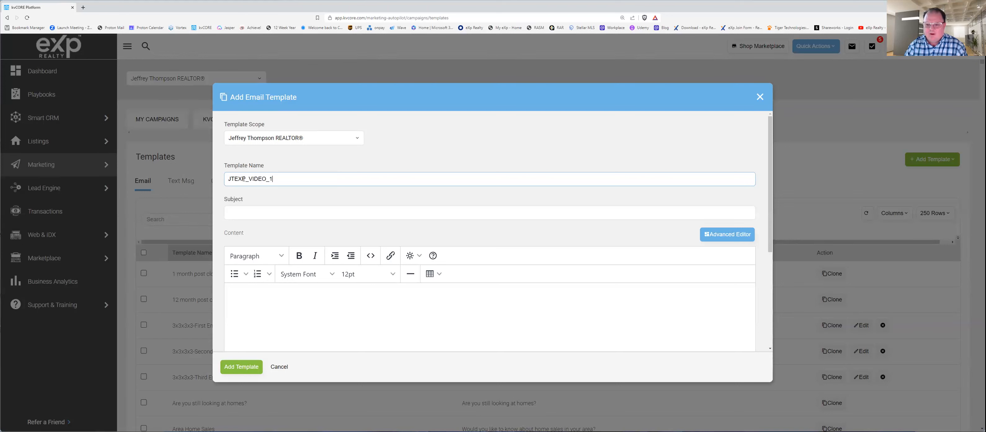
key(Tab)
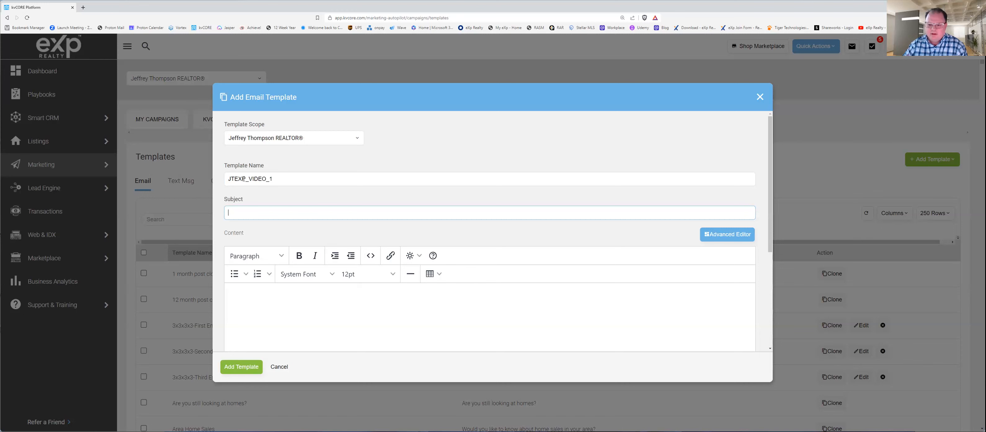
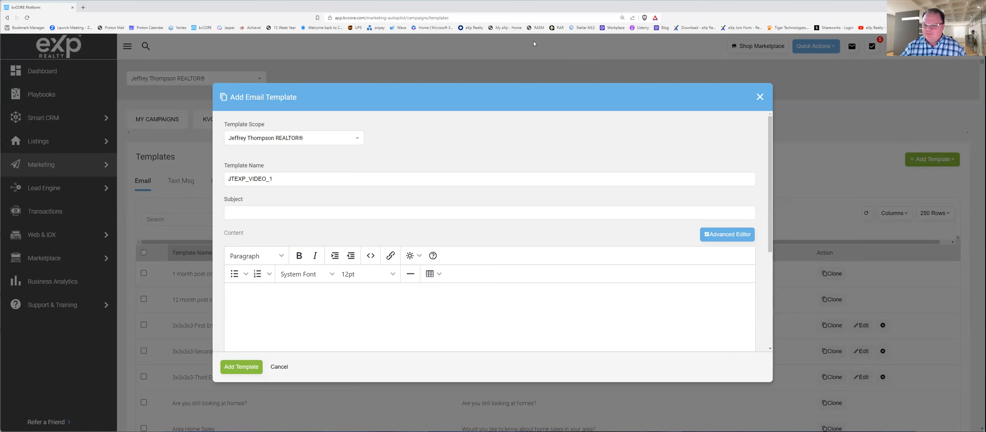
Step: Close the new email template and discard it without saving
click(756, 97)
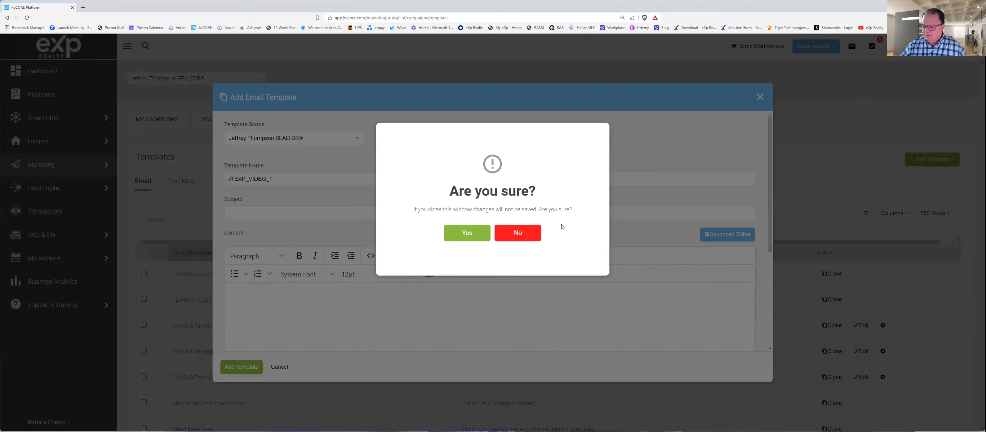
click(518, 235)
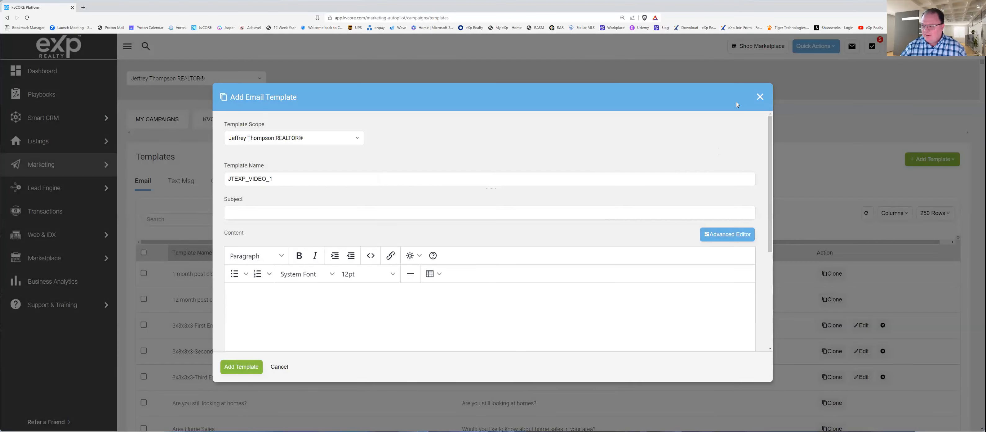
click(760, 97)
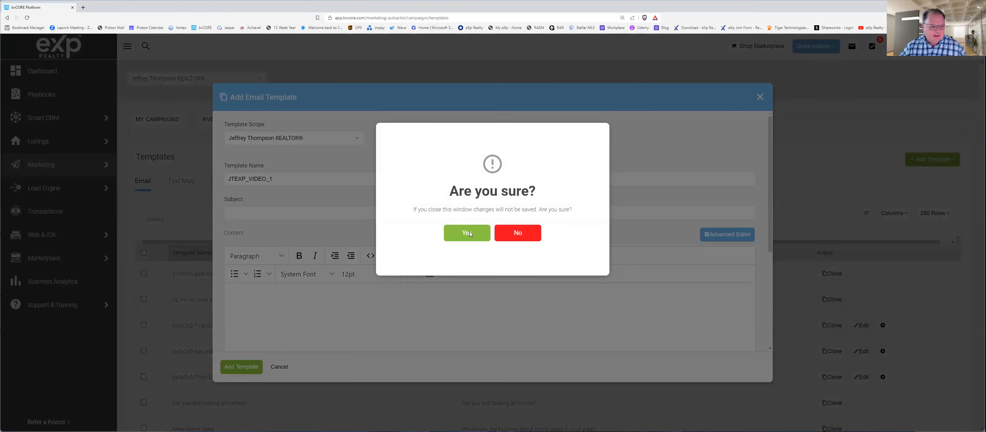
click(467, 232)
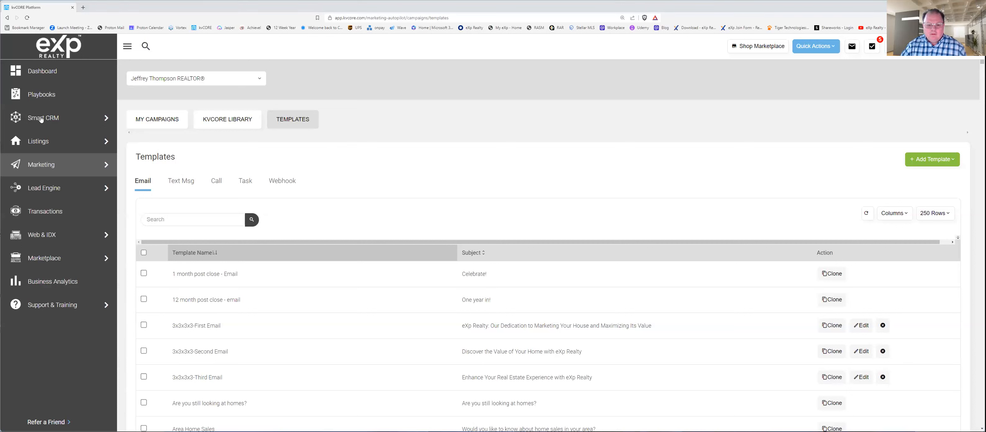
Step: Go to Smart Campaigns in the marketing area to show the existing campaigns
mouse_move(41, 120)
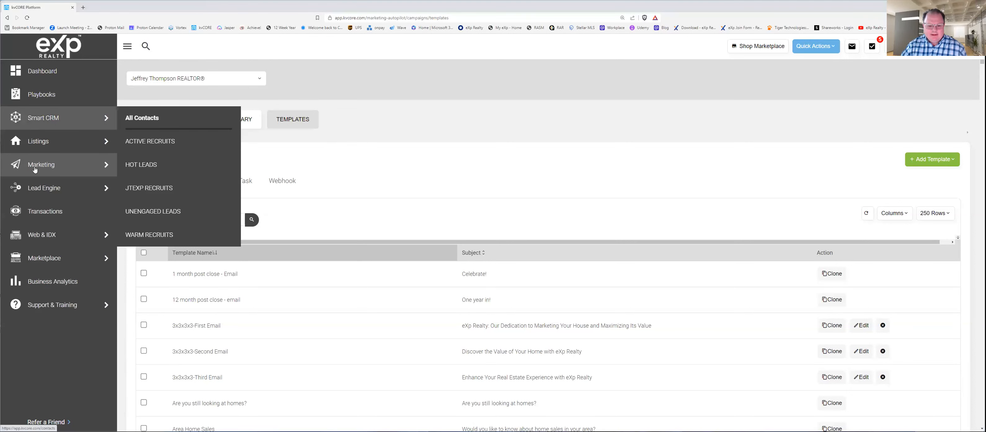
mouse_move(32, 189)
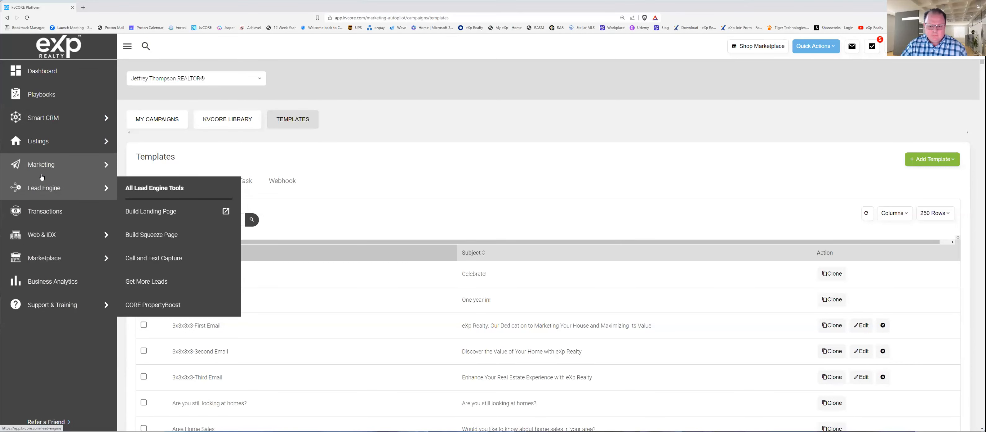
mouse_move(111, 174)
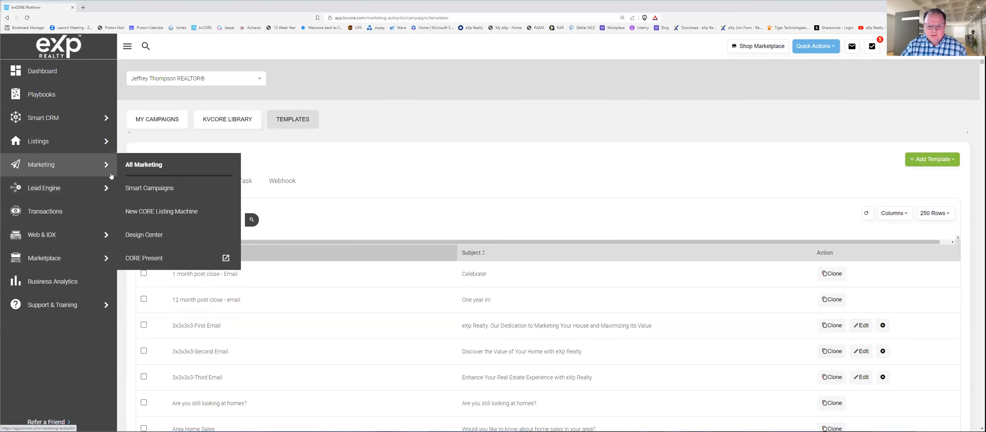
click(160, 192)
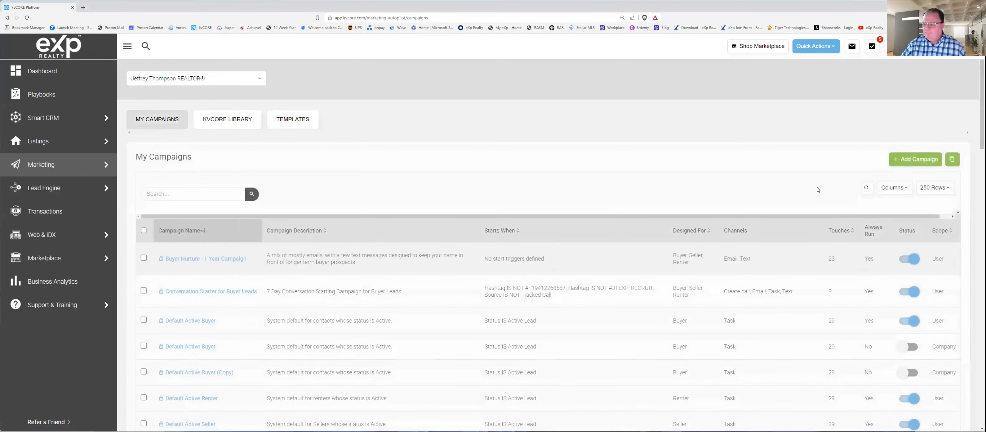
Step: Start a new campaign with a hashtag start condition and enter JTEXP_NEW_LEAD_3X3X3X3 as the hashtag
click(909, 164)
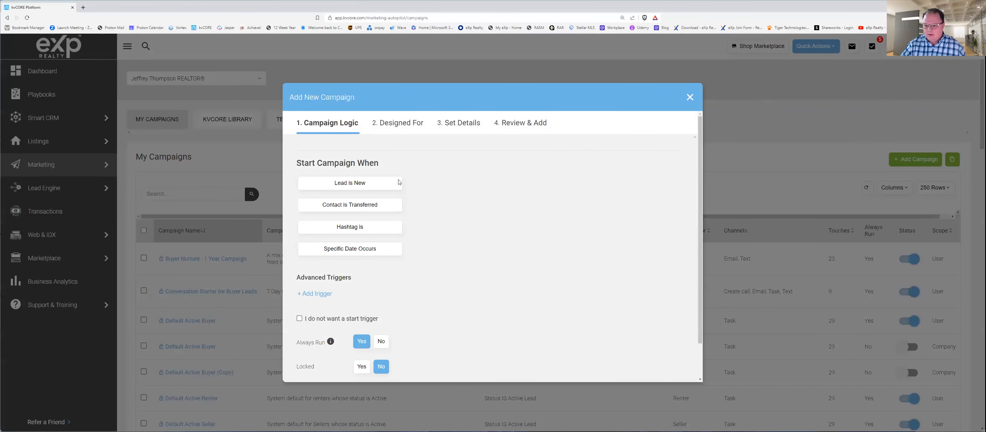
click(368, 229)
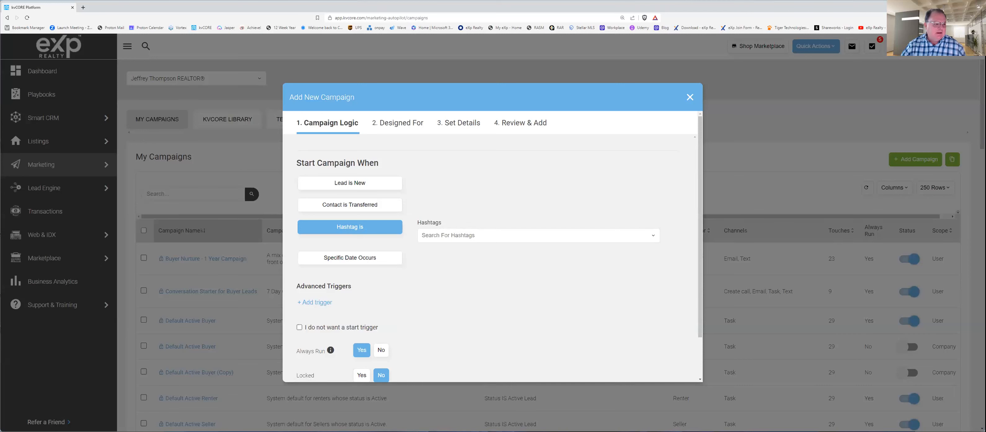
click(456, 235)
text(JT)
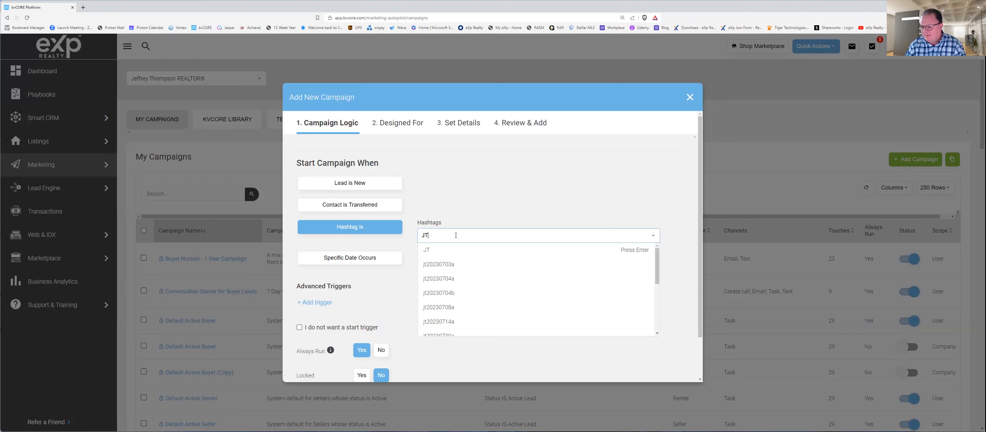
text(EXP_NEW_LEAD)
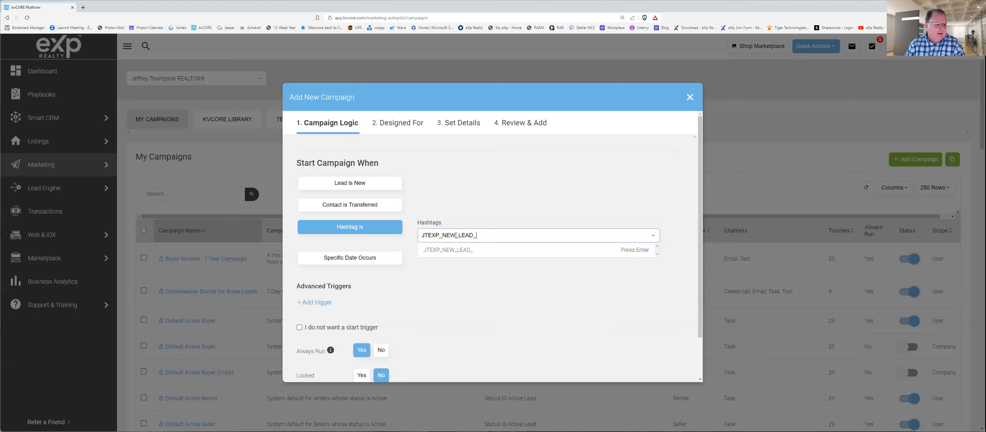
text(_3X)
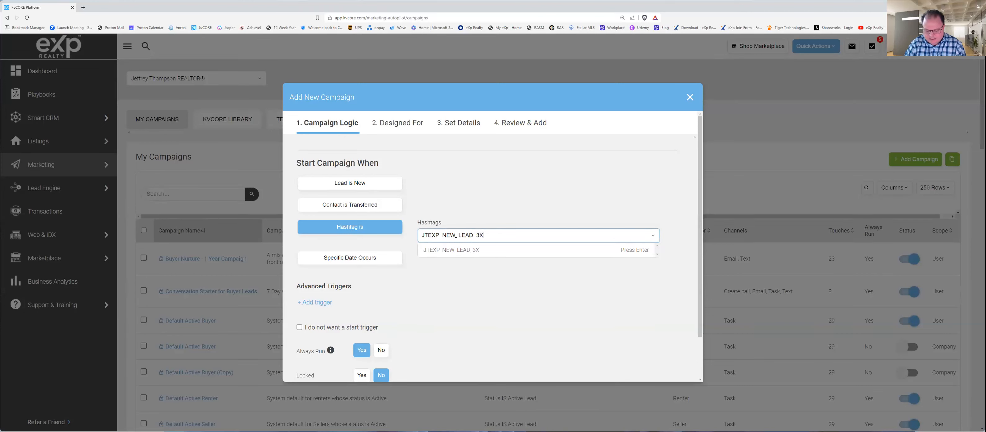
text(3X3X3)
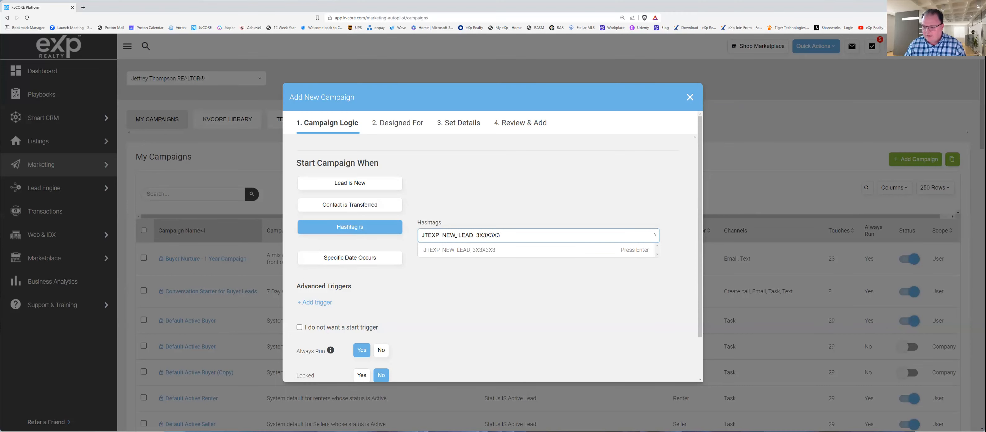
click(521, 300)
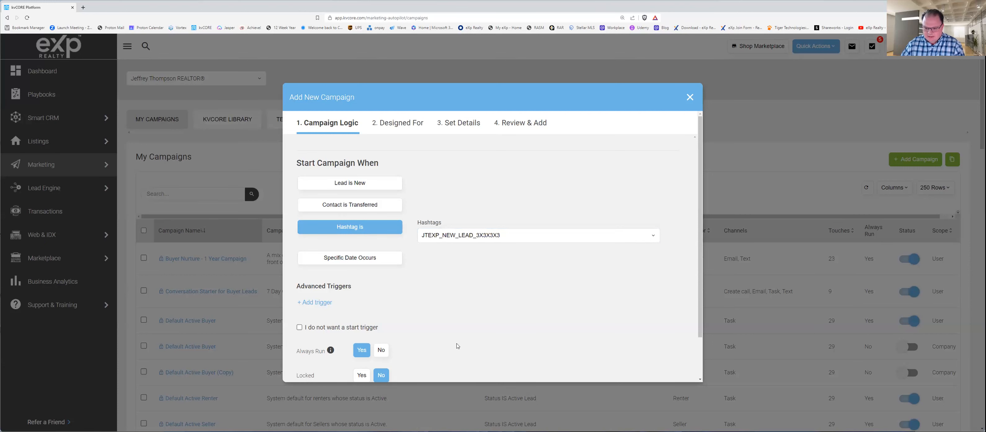
Step: Check the campaign logic options and try to continue to the new campaign's Designed For stage
scroll(385, 279, down, 2)
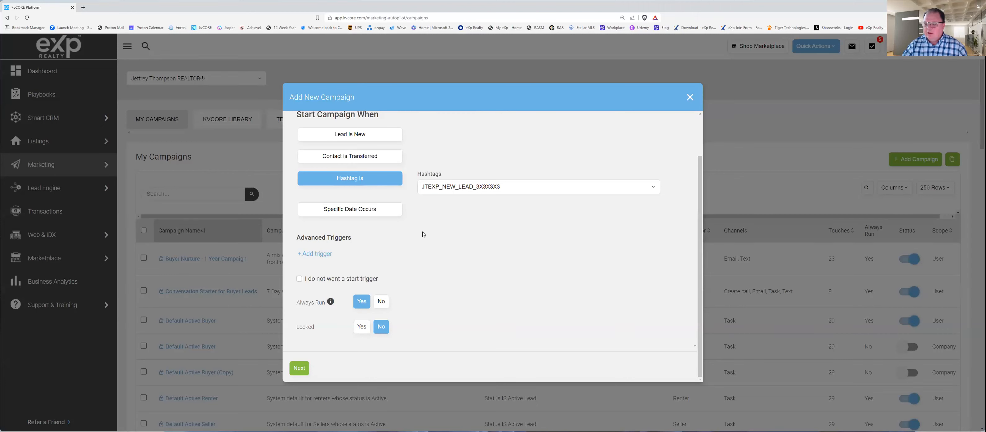
scroll(423, 234, up, 2)
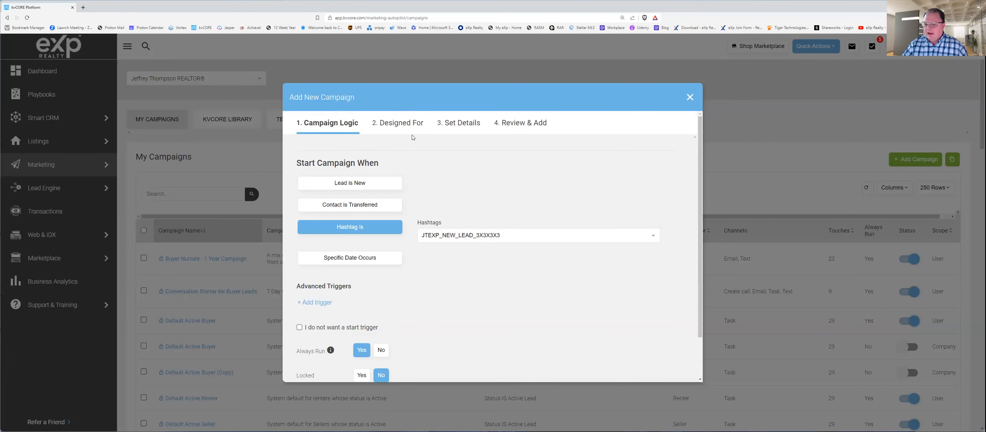
scroll(373, 307, down, 2)
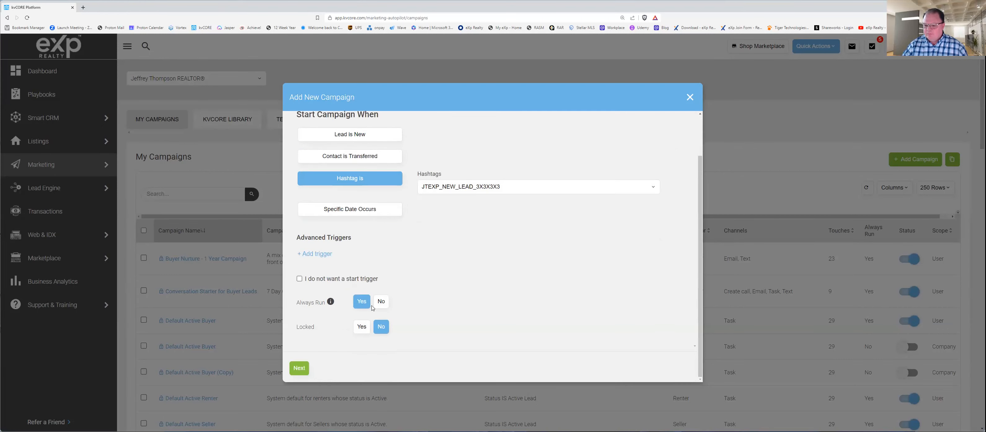
scroll(422, 200, up, 2)
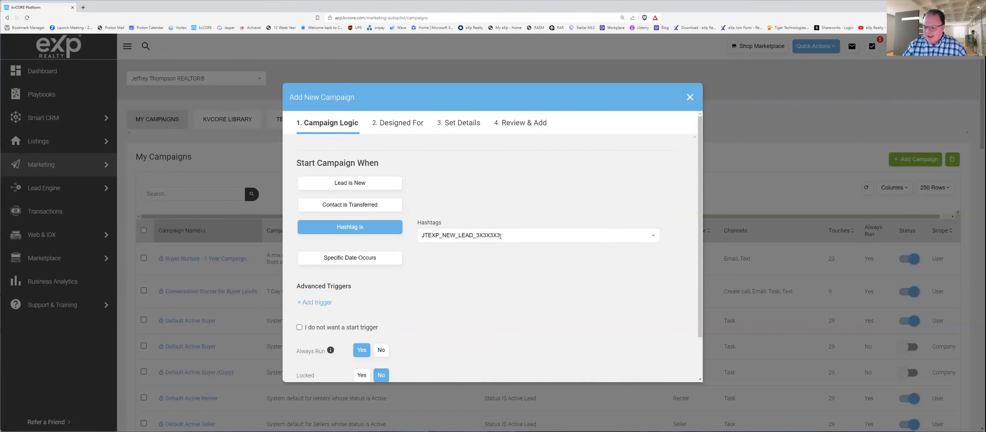
click(515, 237)
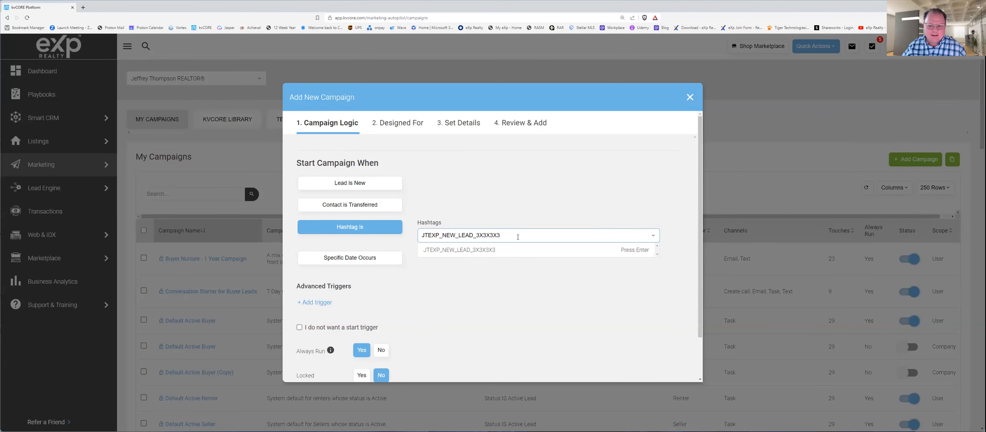
click(414, 125)
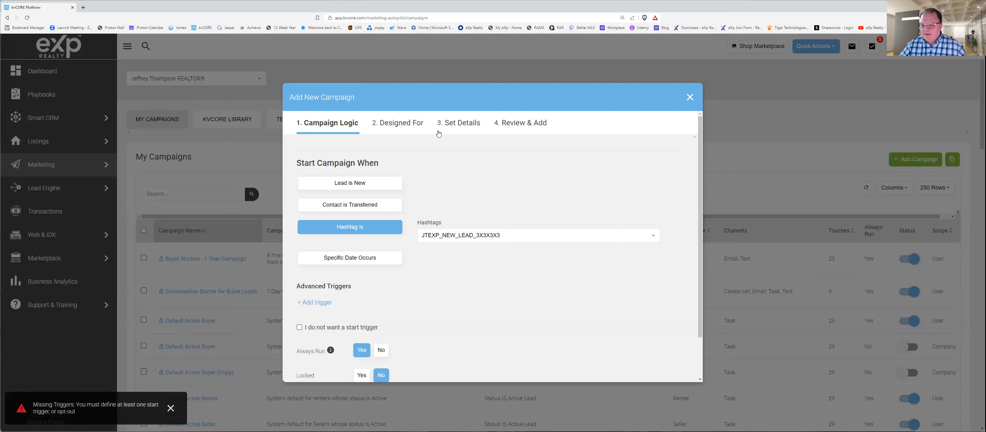
click(413, 126)
scroll(409, 348, down, 2)
scroll(411, 340, up, 2)
click(406, 125)
scroll(439, 308, down, 2)
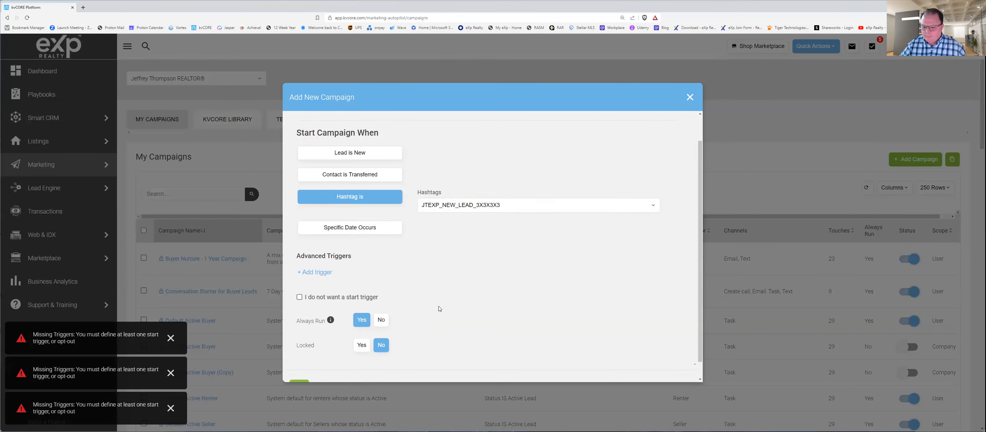
scroll(439, 308, down, 1)
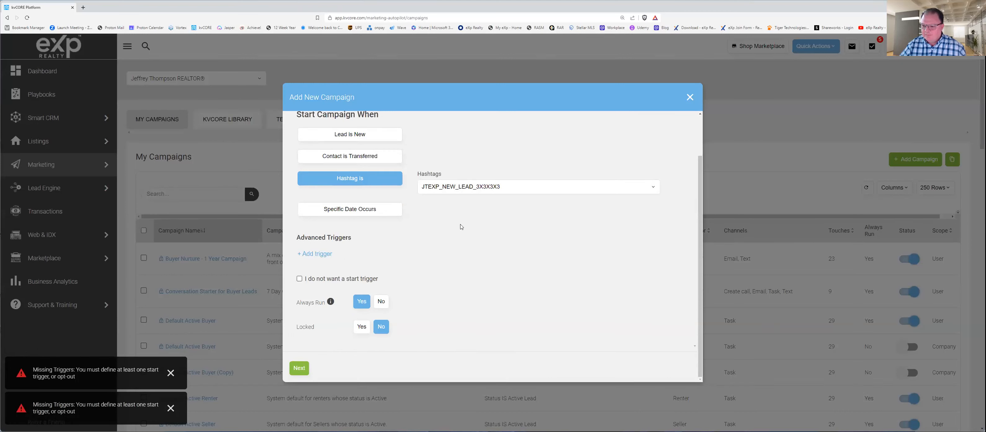
scroll(462, 227, up, 3)
Step: Discard the unfinished new campaign without saving it
click(689, 100)
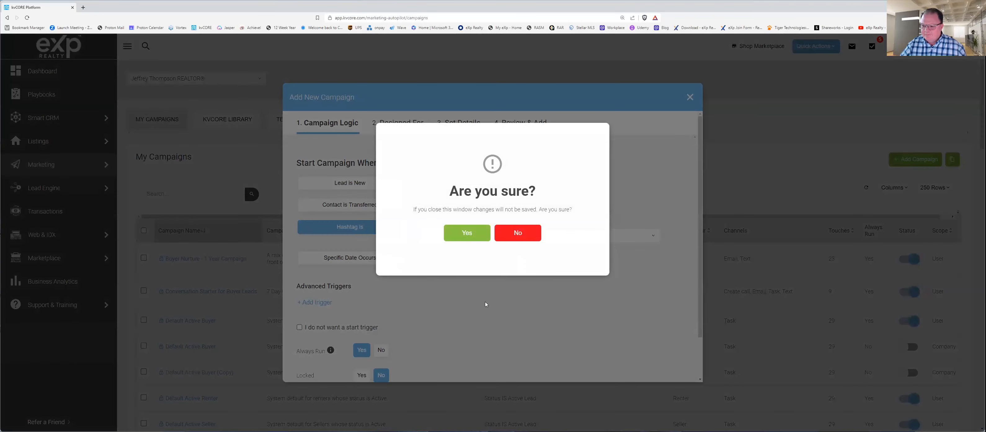
click(486, 304)
click(687, 98)
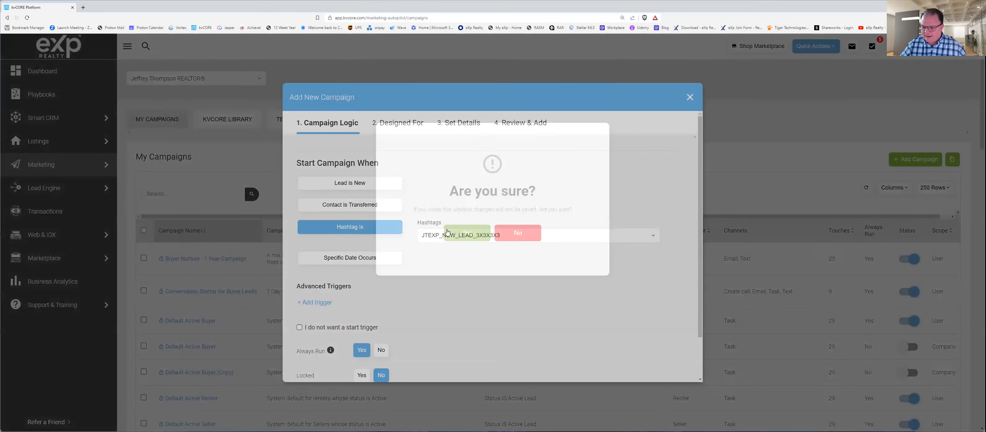
click(459, 234)
Step: Find the JTEXP_3x3x3x3_DAY1 campaign in the campaign list and open its overview
scroll(295, 384, down, 6)
scroll(296, 384, down, 10)
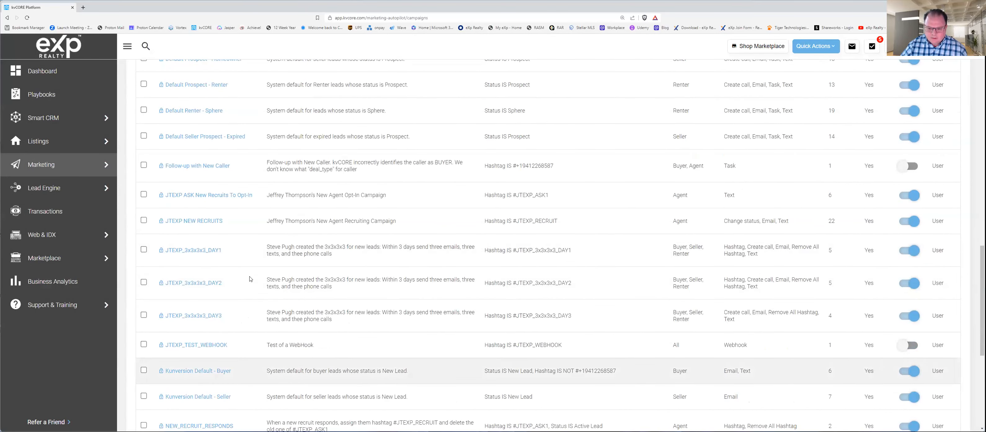
click(198, 250)
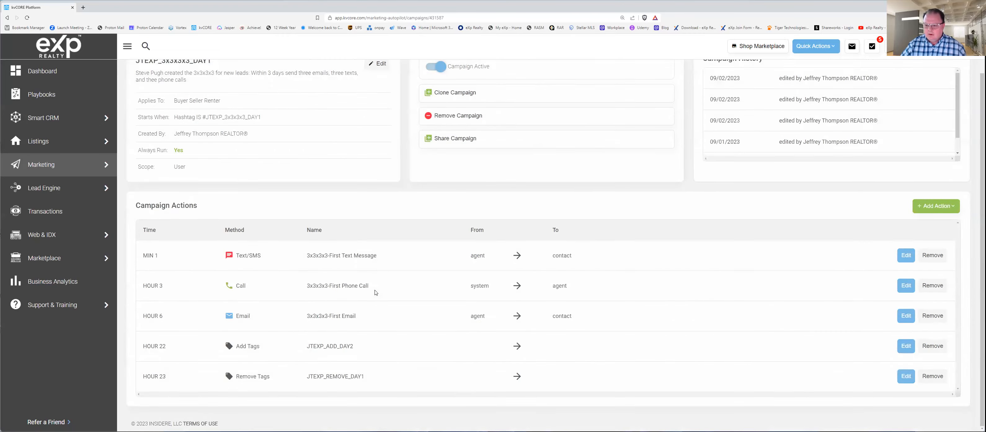
scroll(303, 83, up, 2)
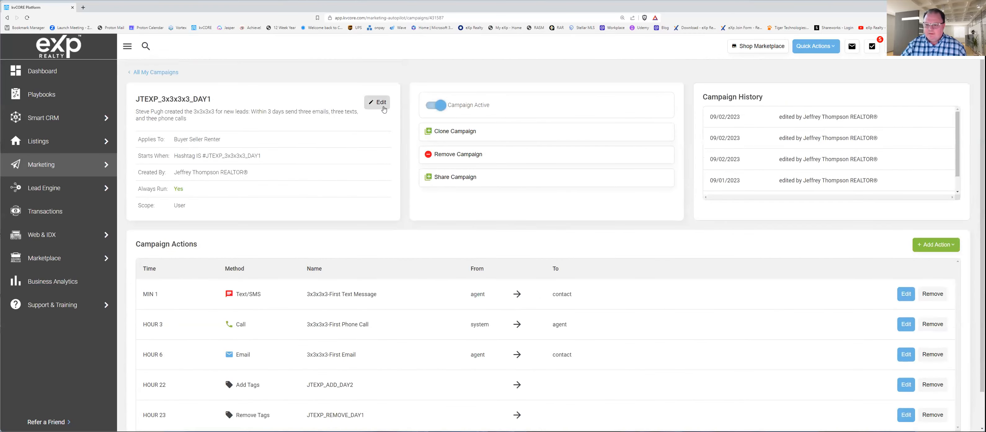
Step: Review the DAY1 campaign's logic, audience, details and summary in its edit dialog, and close it without saving to see the campaign actions
click(381, 104)
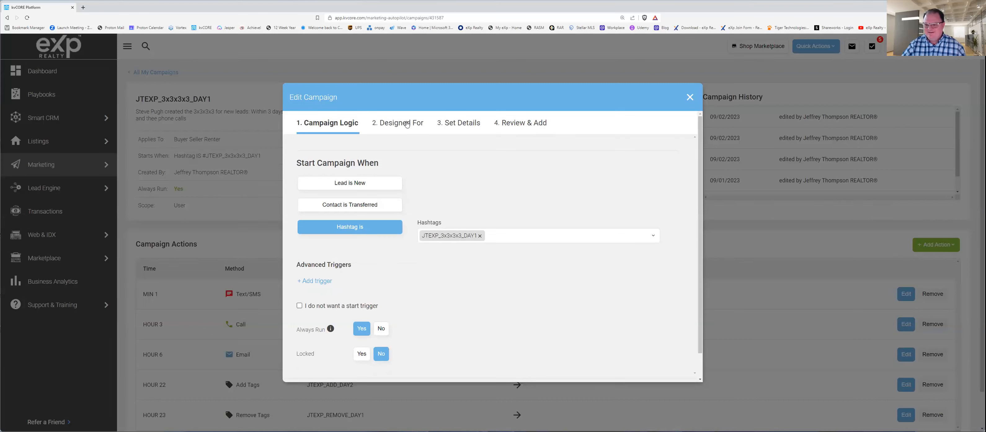
click(408, 124)
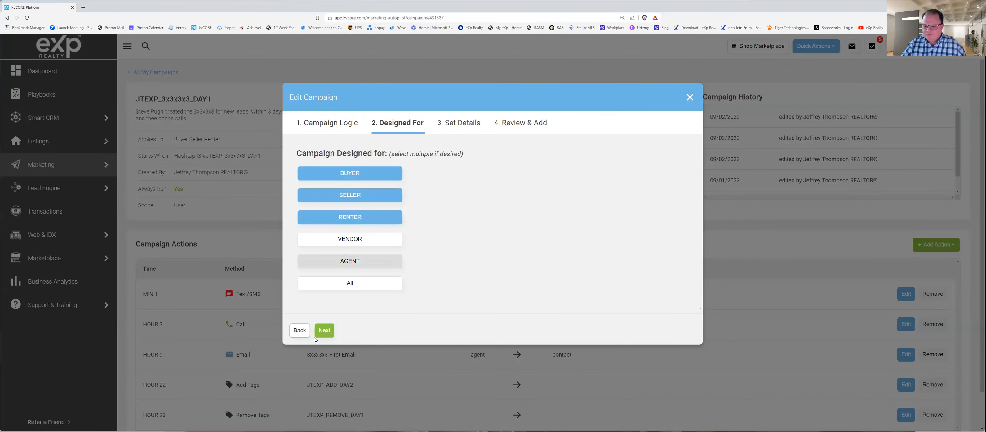
click(327, 330)
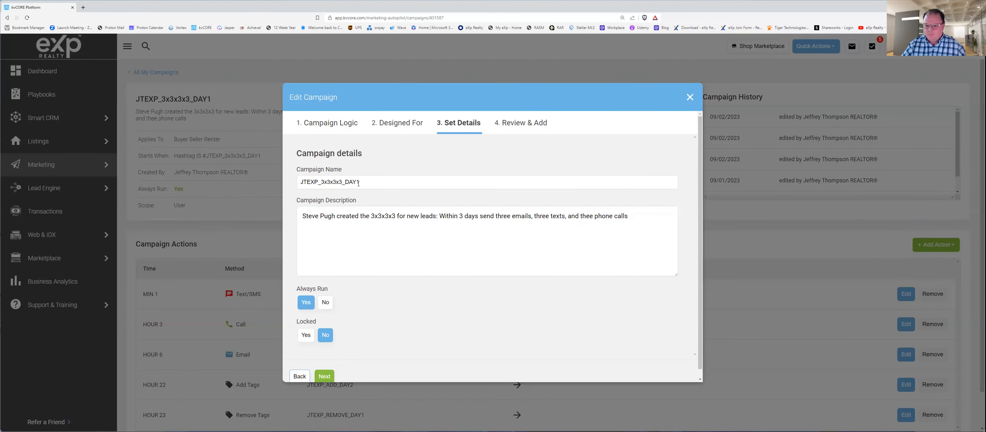
drag(300, 182, 355, 181)
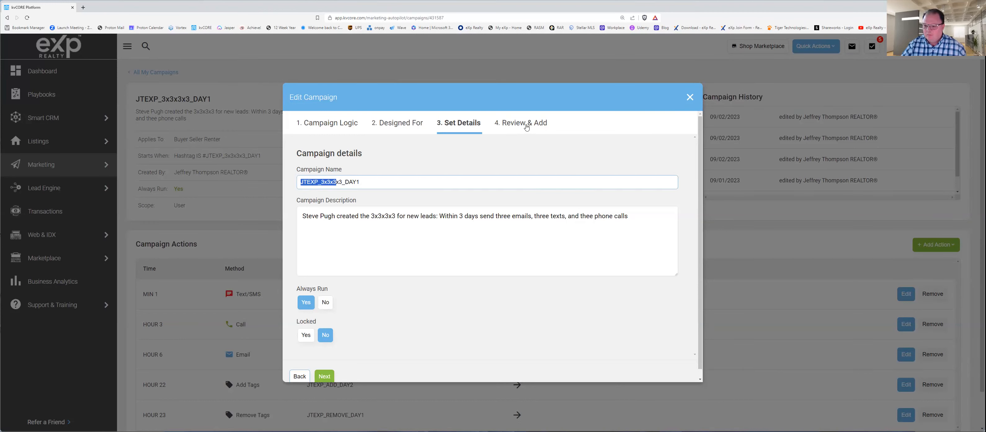
click(525, 127)
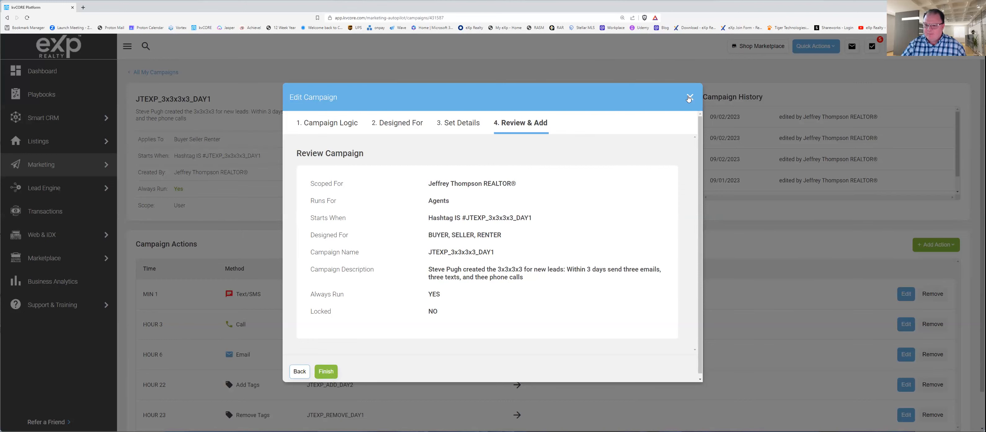
click(689, 98)
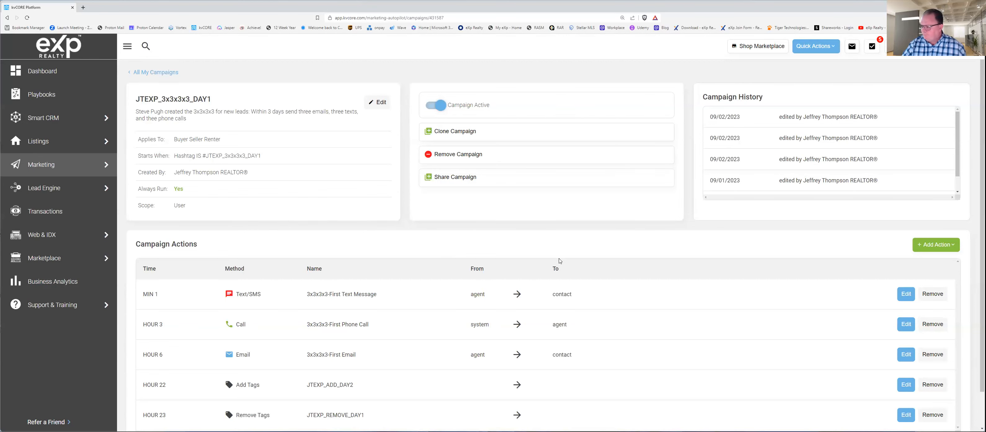
scroll(559, 261, down, 1)
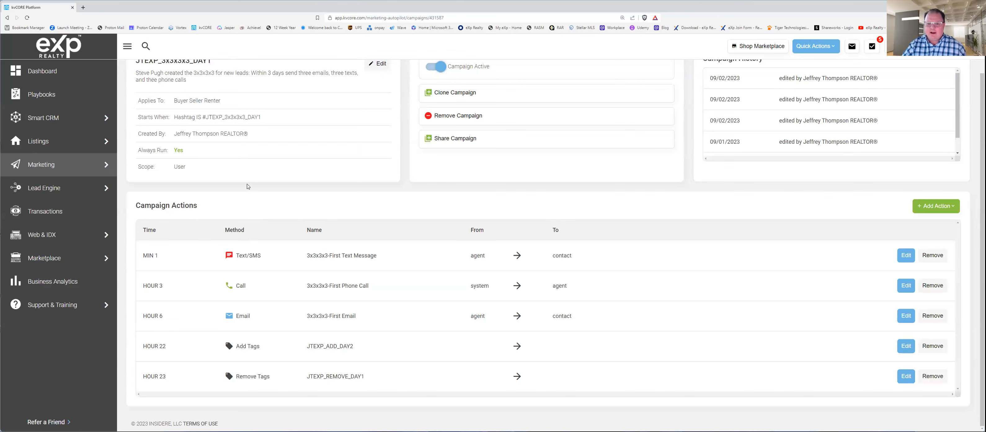
Step: Review the DAY1 campaign's overview and actions, then open a blank Text/SMS action form and examine its settings
scroll(246, 186, up, 1)
scroll(222, 207, down, 1)
scroll(197, 230, up, 1)
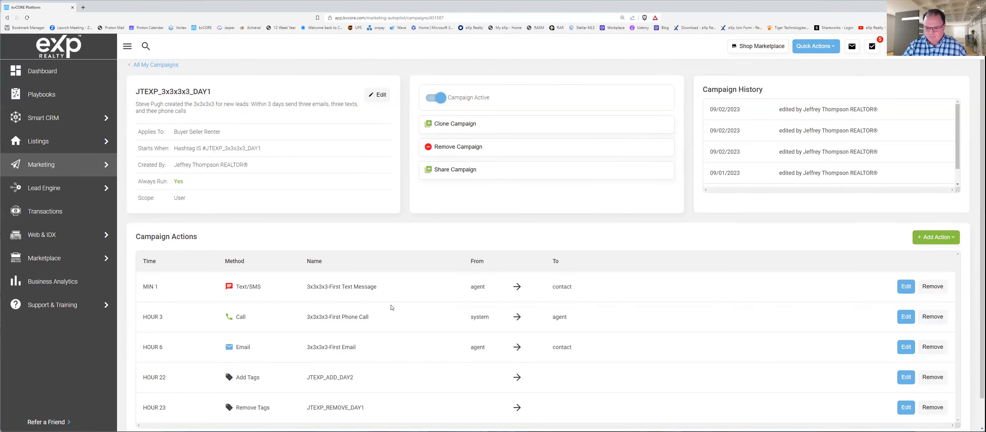
scroll(391, 306, down, 1)
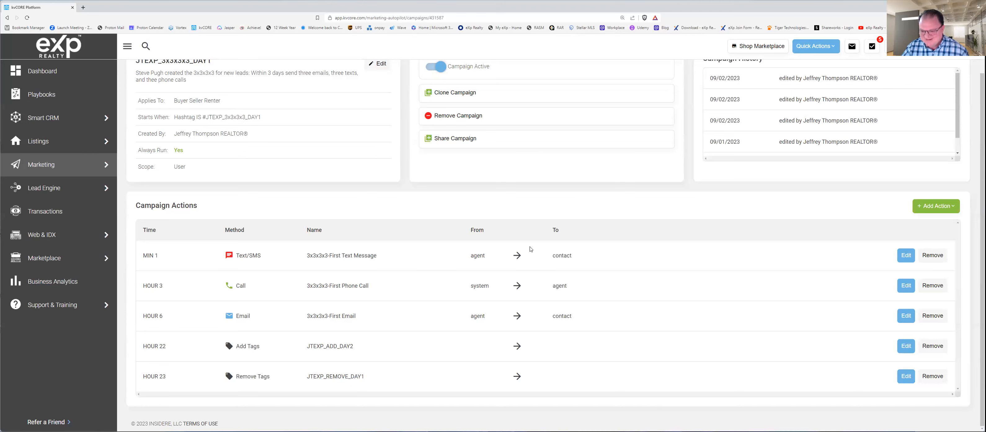
click(935, 209)
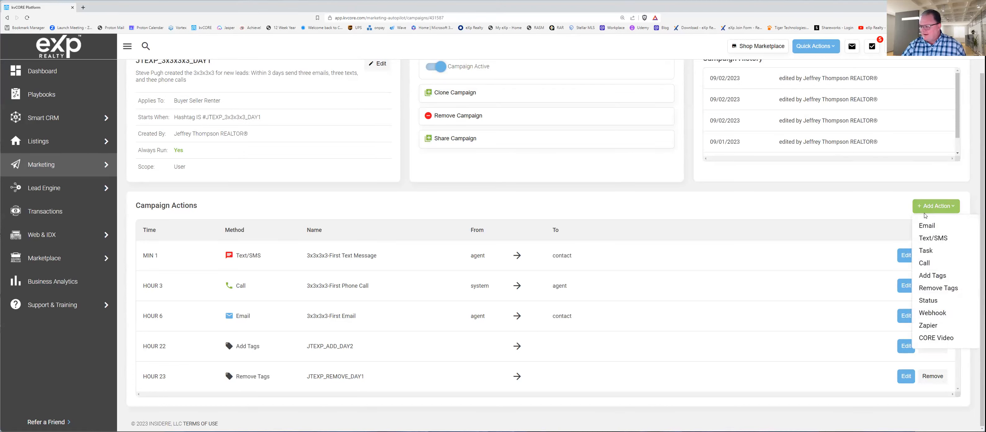
click(934, 239)
scroll(309, 387, down, 3)
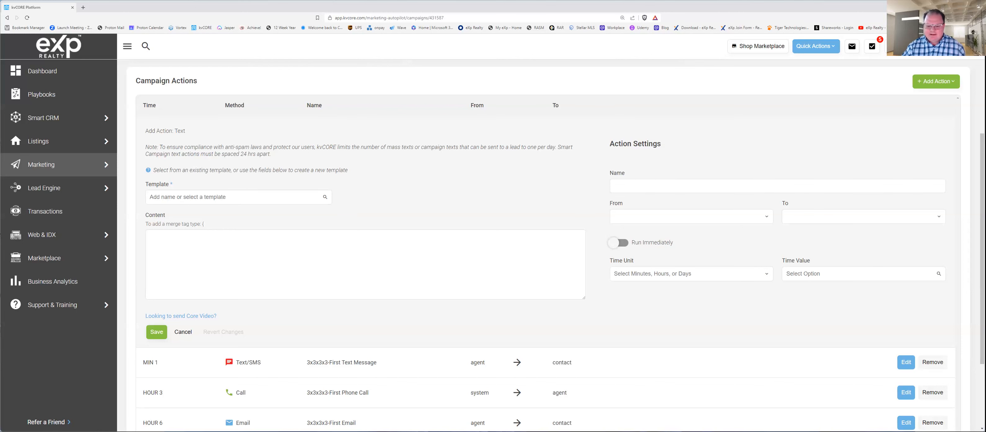
scroll(283, 345, down, 3)
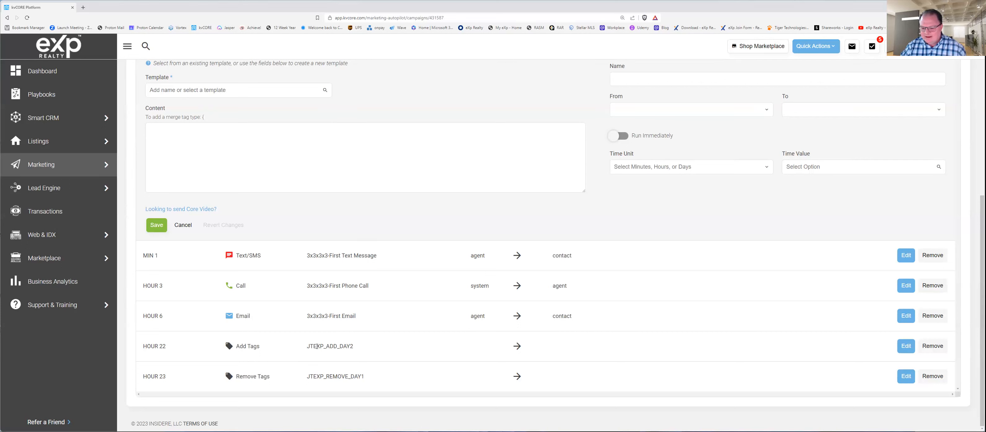
Step: Examine the JTEXP_ADD_DAY2 and JTEXP_REMOVE_DAY1 tag actions scheduled at hours 22 and 23
drag(306, 347, 356, 348)
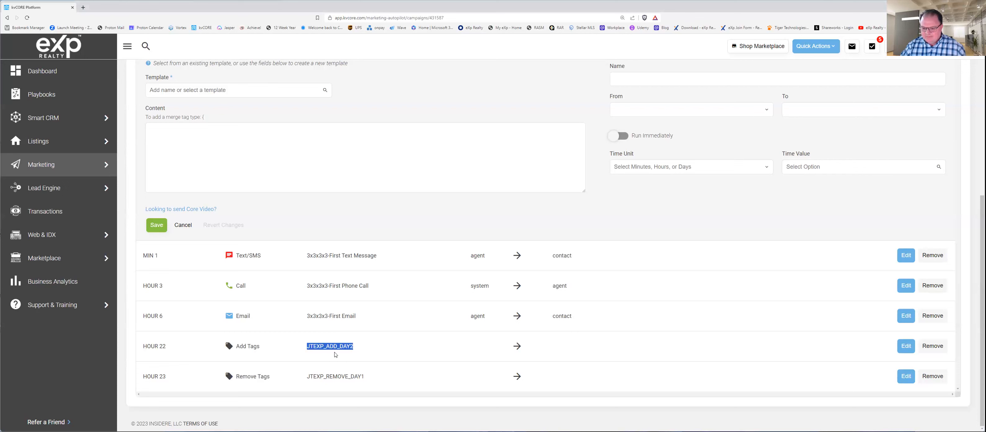
drag(299, 376, 357, 382)
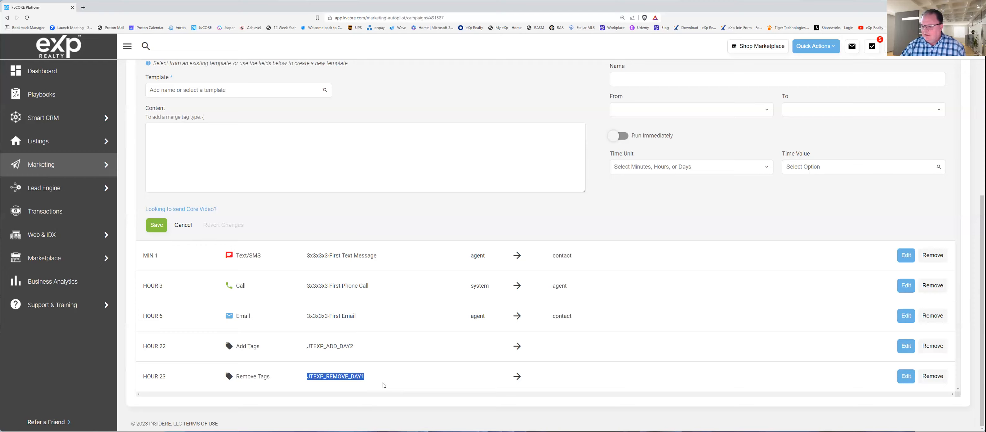
scroll(384, 385, up, 2)
scroll(384, 386, down, 1)
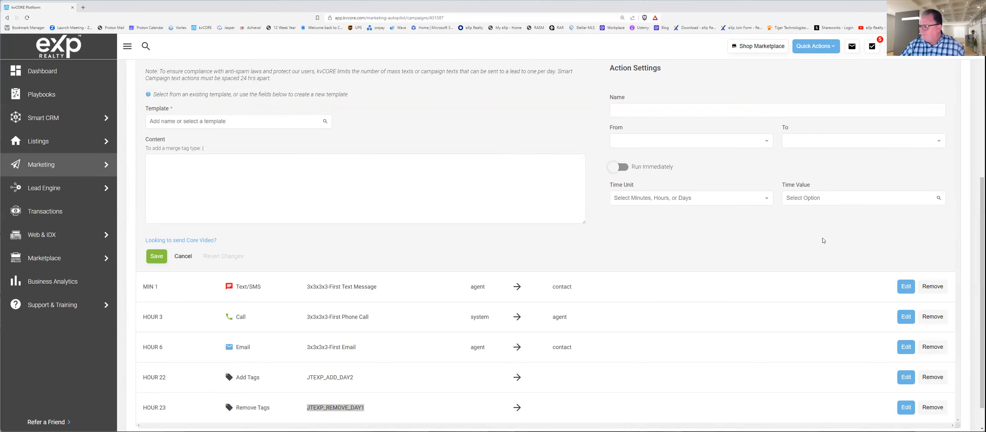
scroll(454, 372, up, 3)
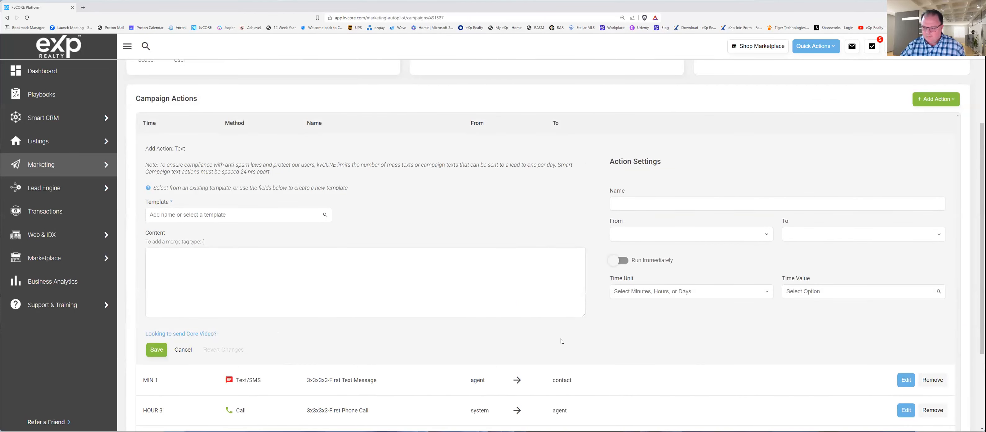
Step: Check the action types that can be added, choose Text/SMS again, and discard the blank action
click(937, 100)
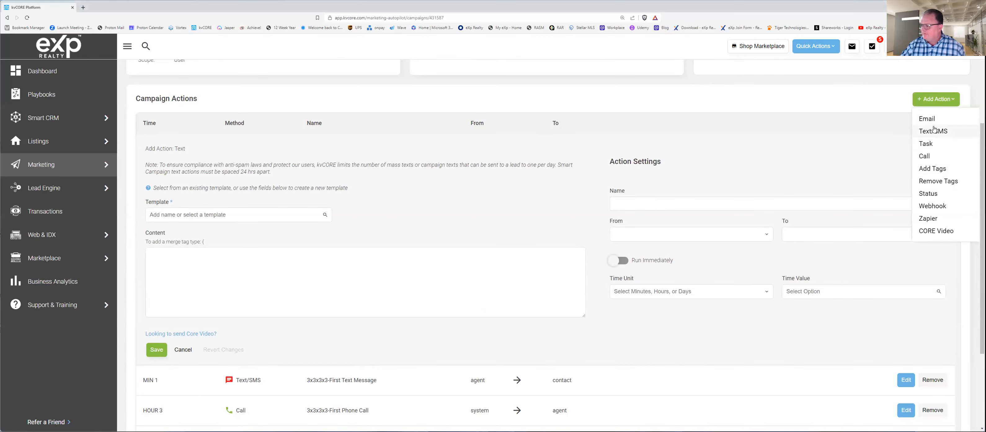
click(942, 132)
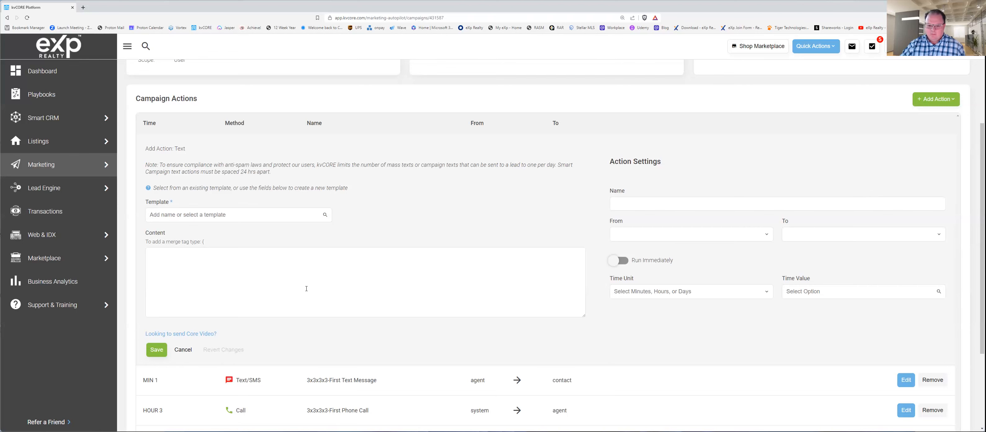
click(183, 349)
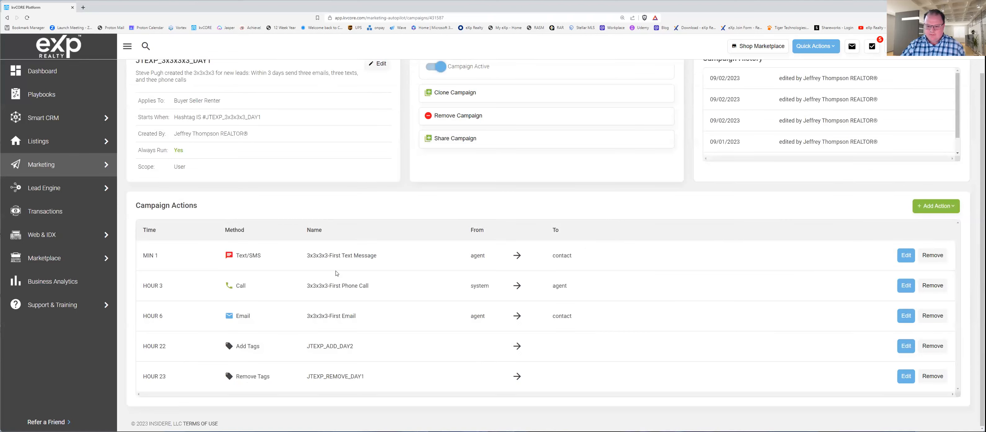
Step: Open the 3x3x3x3-First Text Message action for editing and enter "{" on a new line above its content to list the merge tags
click(904, 257)
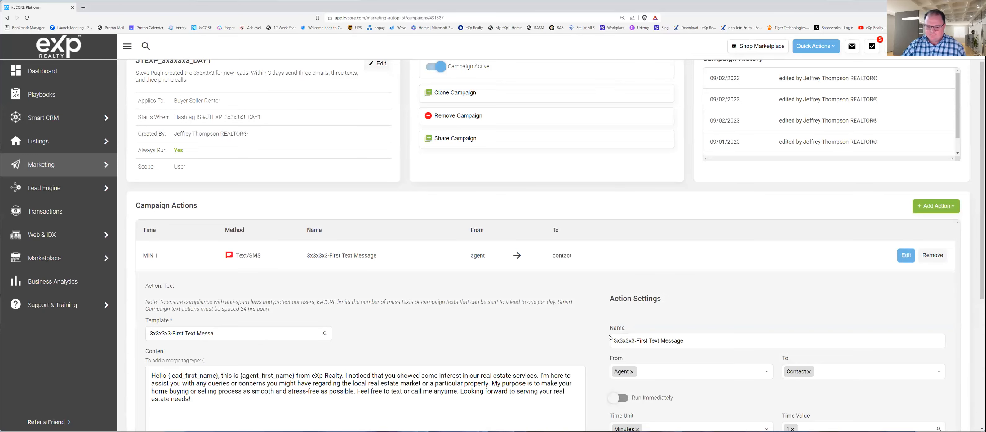
scroll(345, 309, down, 4)
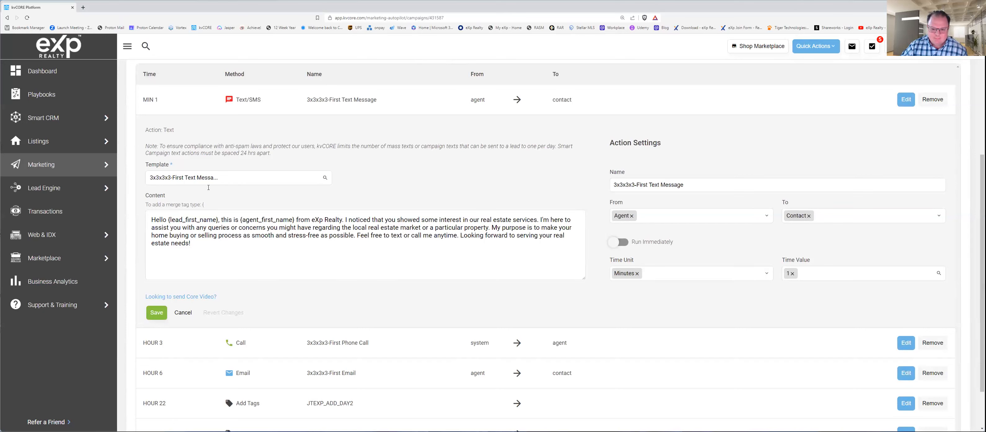
click(147, 215)
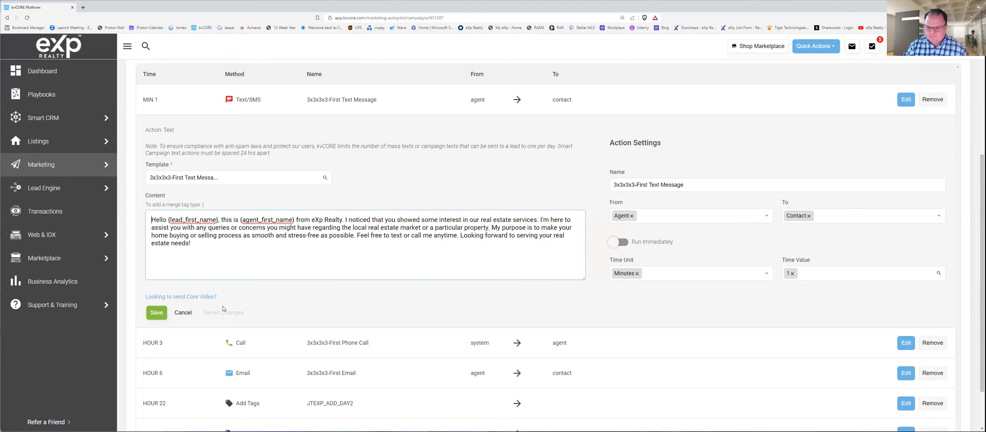
key(Return)
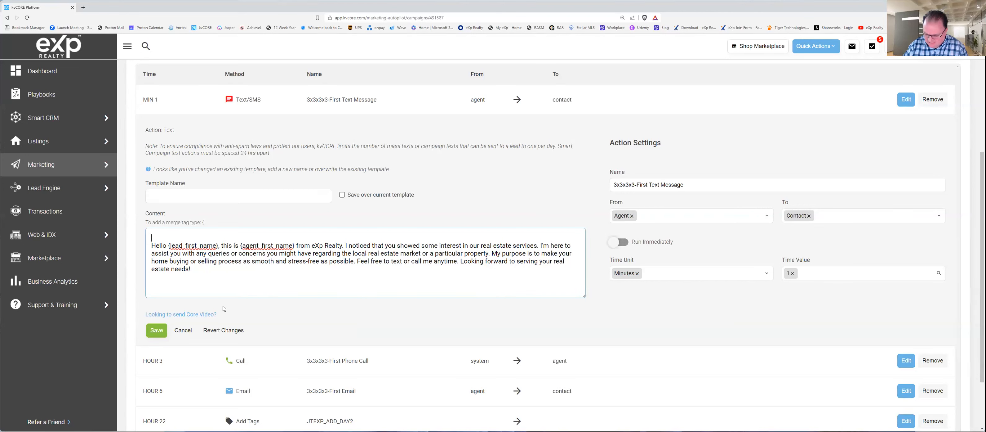
text({)
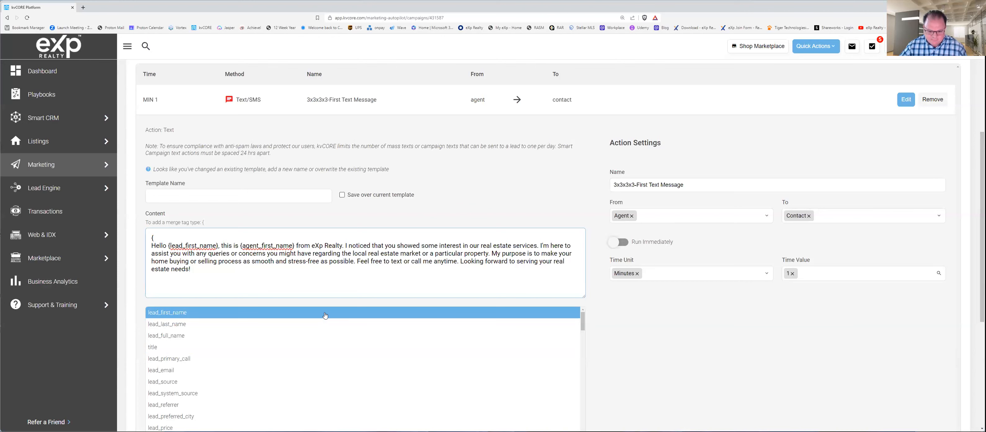
Step: Look through the available merge tags, and remove the added brace and blank line from the message content
key(Down)
key(Down)
key(Down)
key(Down)
key(Down)
key(Down)
key(Down)
key(Down)
key(Down)
key(Down)
key(Down)
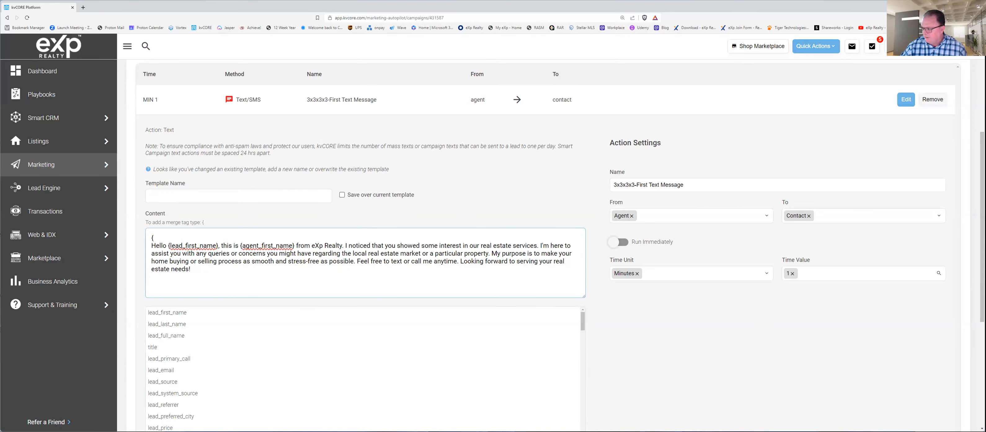
scroll(973, 258, down, 2)
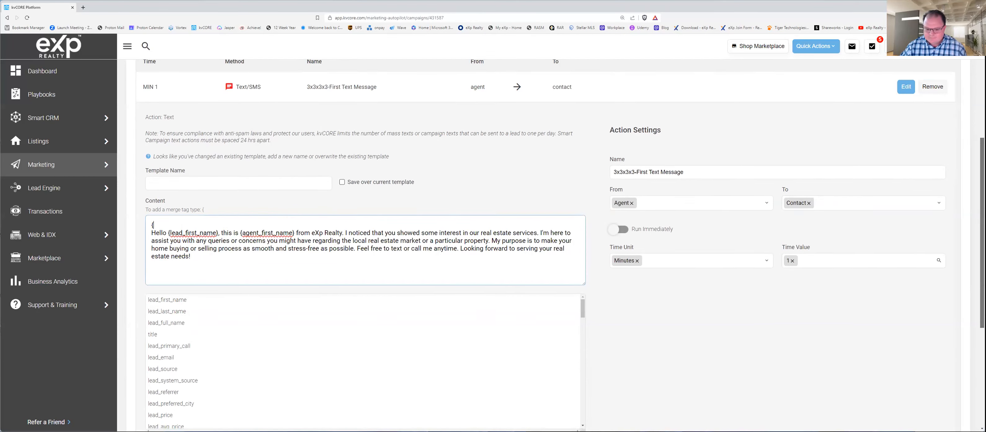
drag(973, 258, 973, 272)
drag(583, 219, 649, 219)
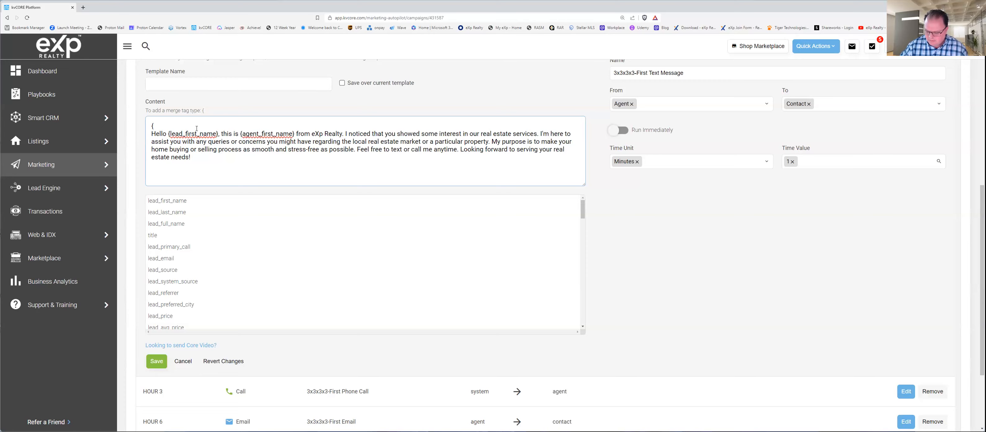
key(BackSpace)
key(Delete)
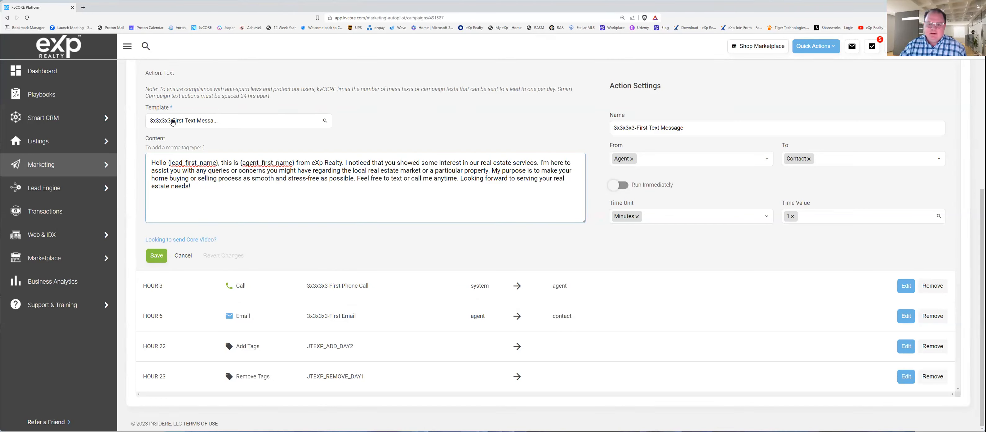
Step: Check the selectable templates for the first text message without choosing one, and review the message content
click(237, 121)
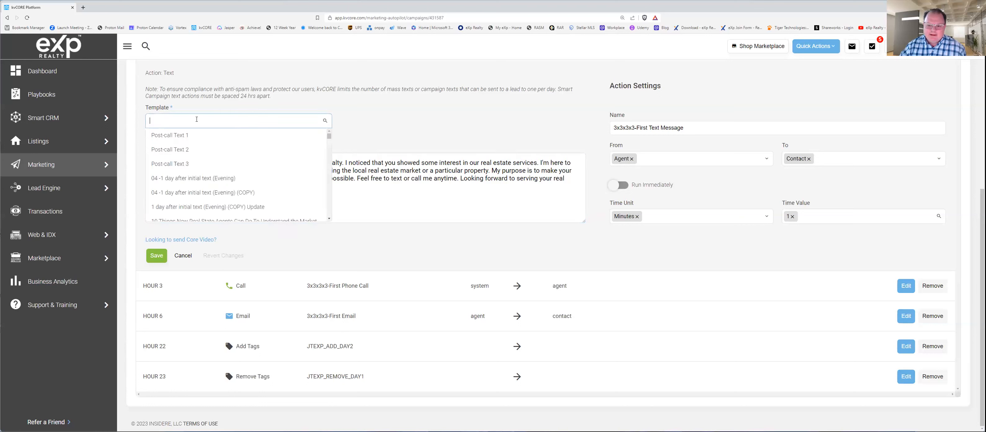
click(385, 116)
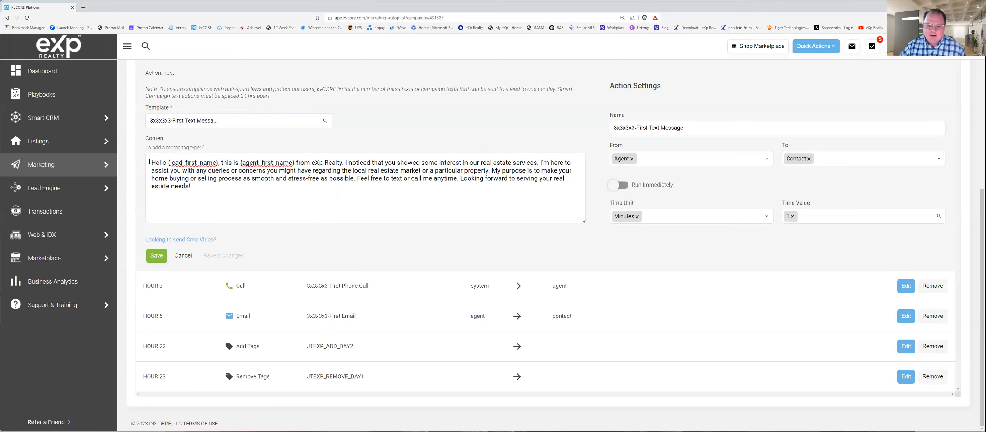
drag(151, 161, 239, 202)
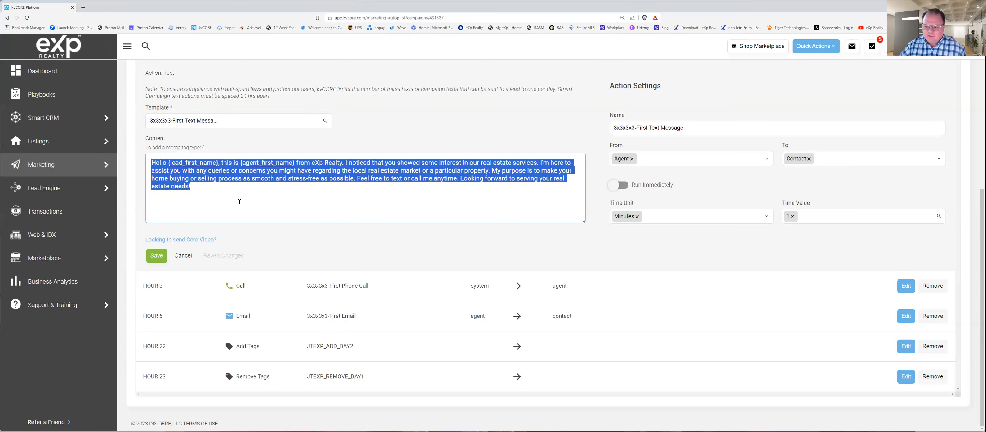
click(204, 192)
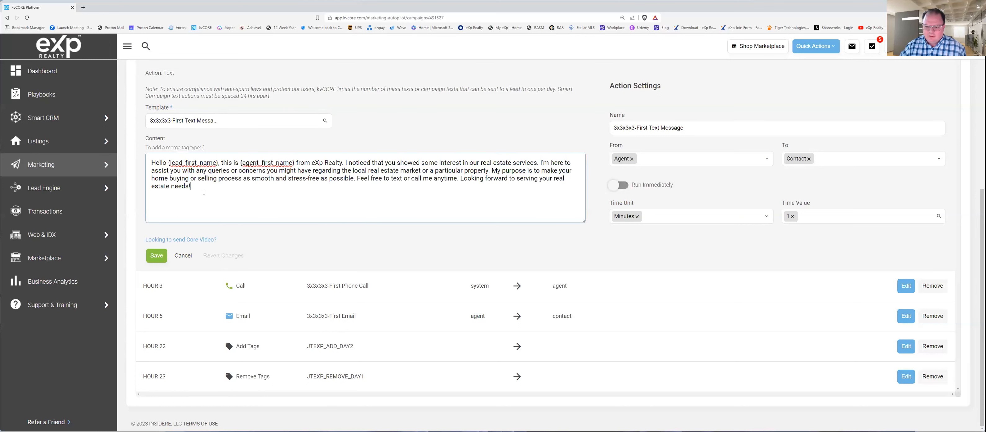
click(257, 207)
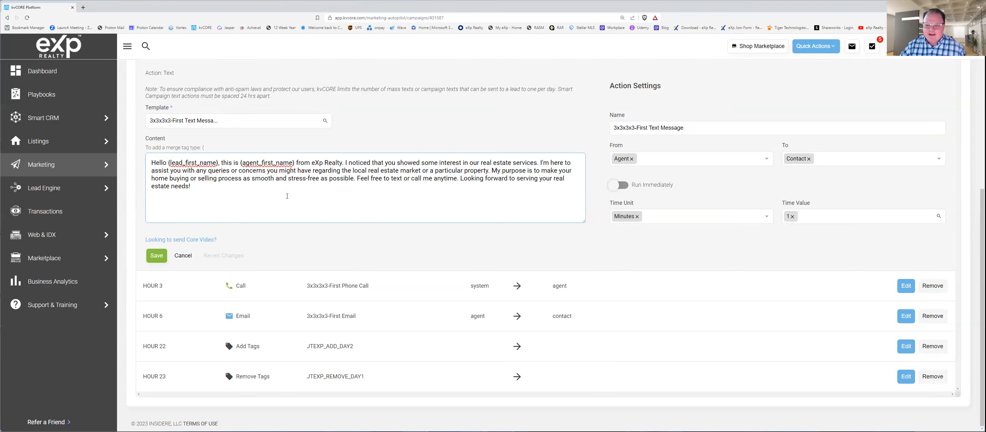
Step: Review the first text message's action name and settings, and close the action without saving
click(736, 127)
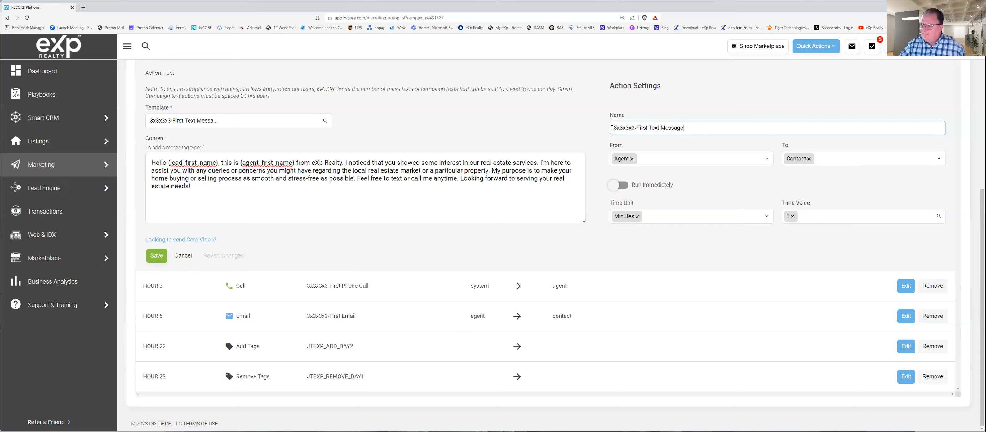
drag(647, 127, 703, 123)
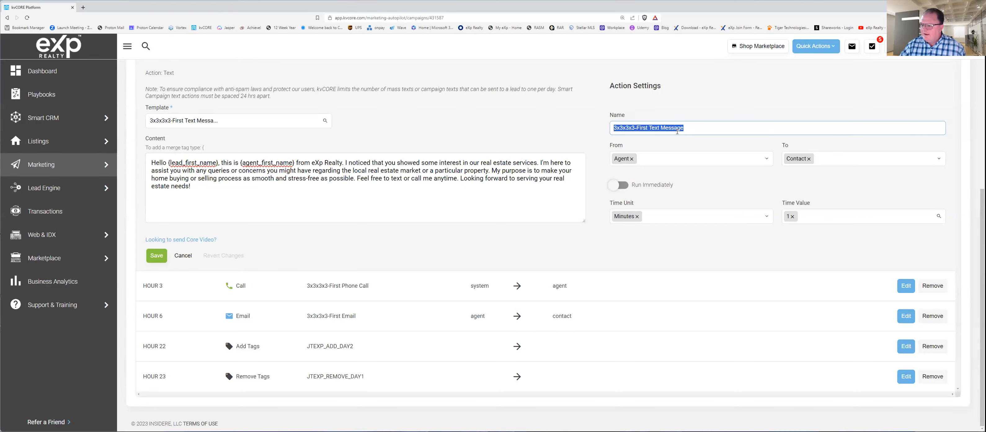
click(699, 126)
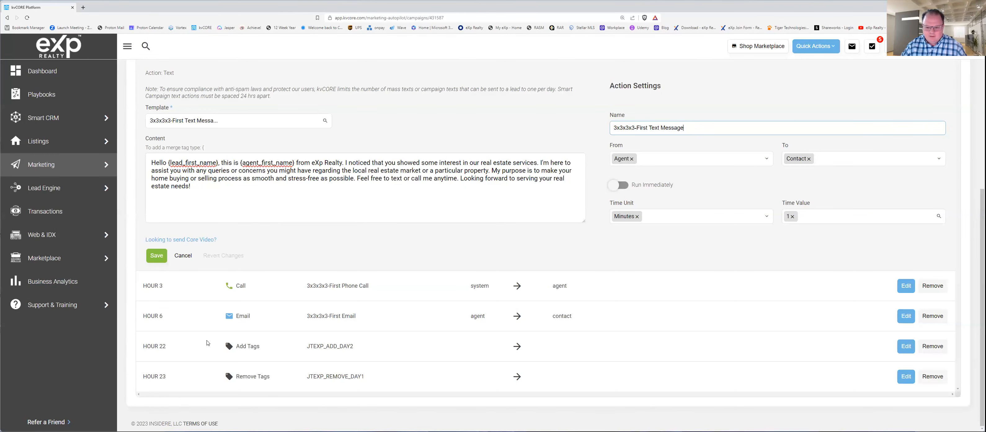
click(186, 258)
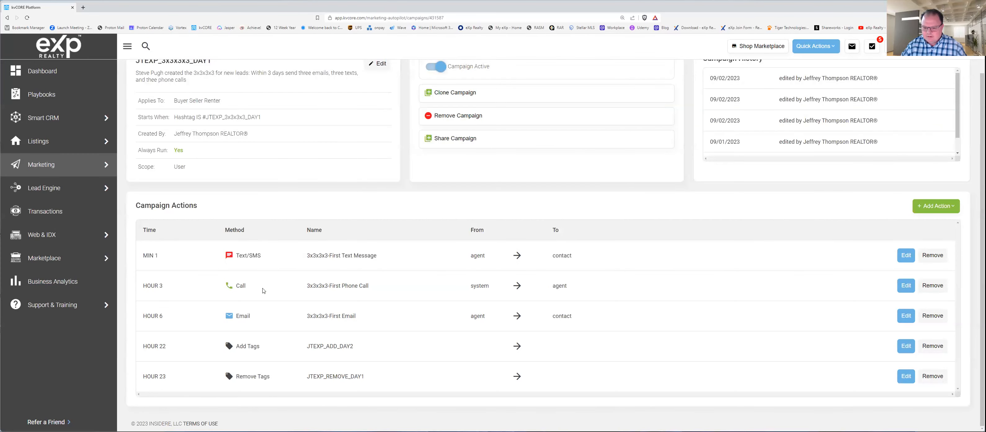
Step: Open the 3x3x3x3-First Phone Call action for editing and review its call script and time unit options, keeping Hours
click(906, 285)
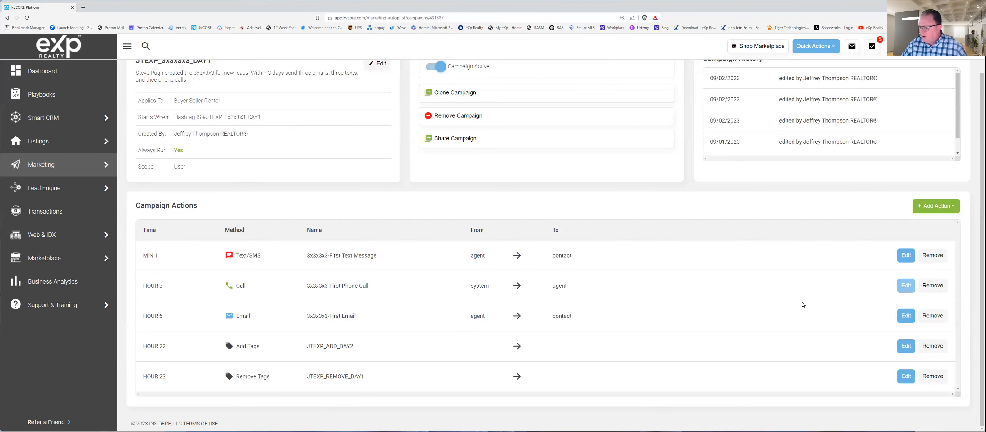
scroll(466, 368, down, 4)
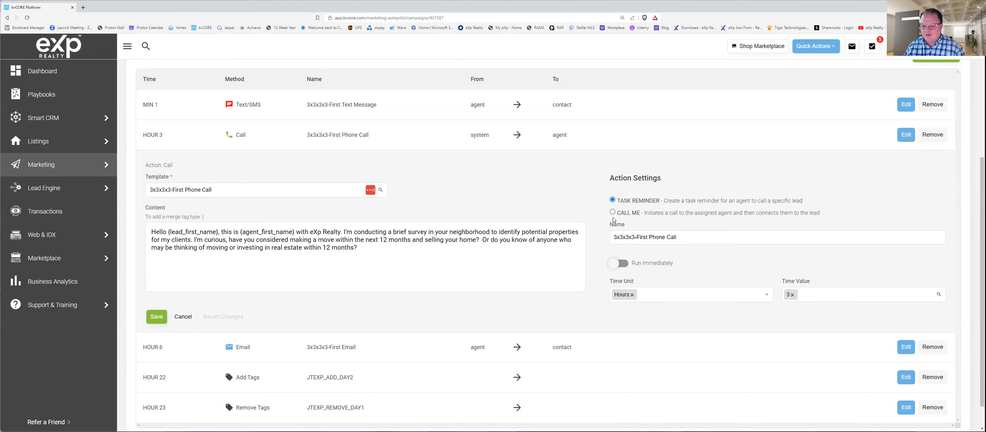
click(346, 247)
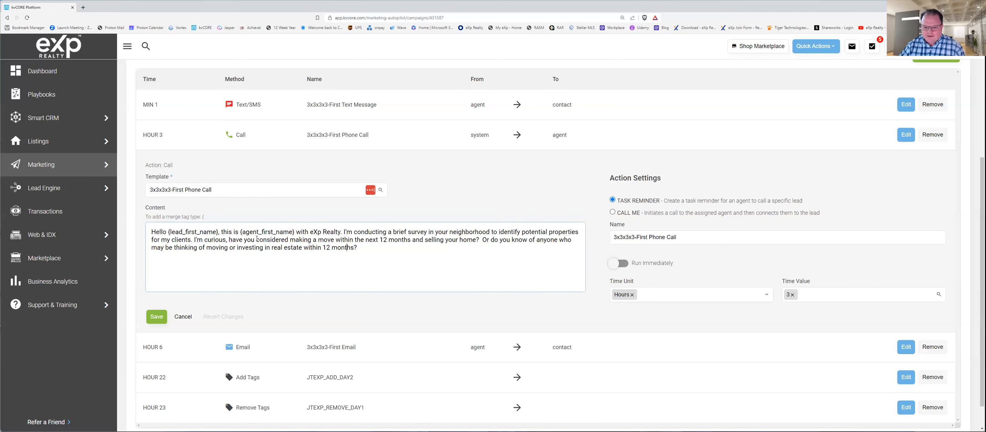
drag(152, 232, 395, 253)
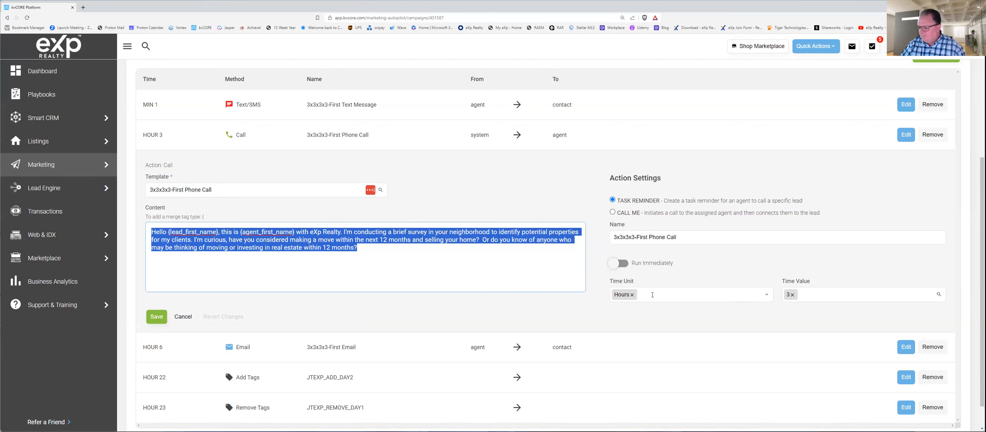
click(643, 298)
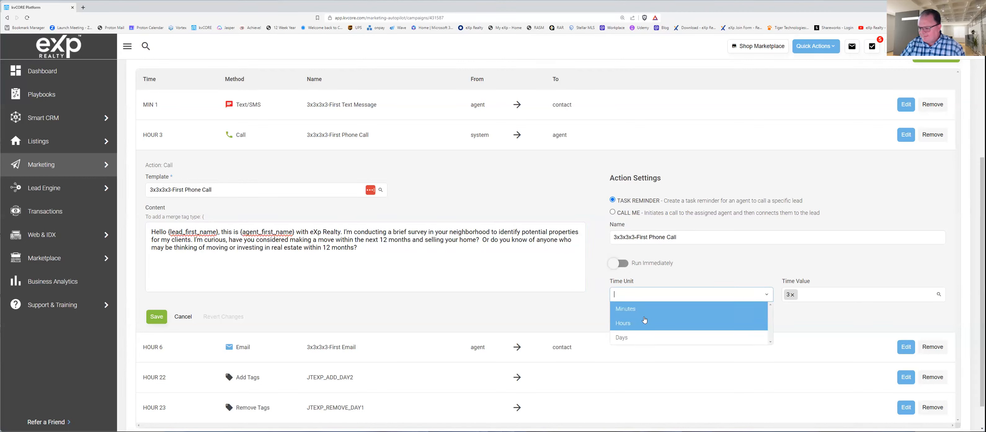
key(Return)
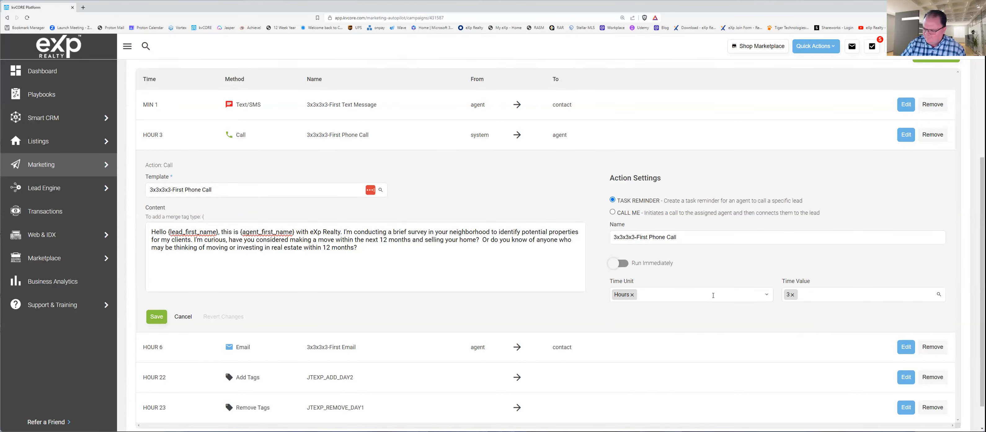
Step: Check the time unit and time value options of the 3x3x3x3-First Phone Call action, and close it without saving
click(713, 295)
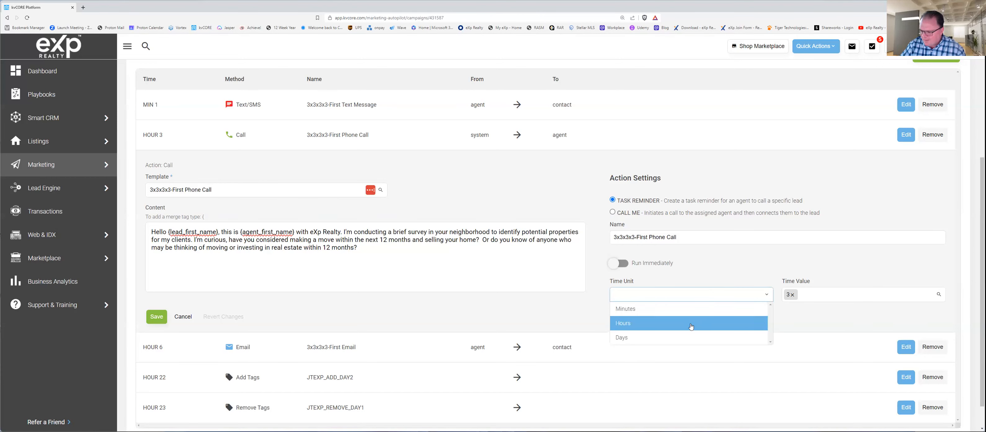
click(770, 324)
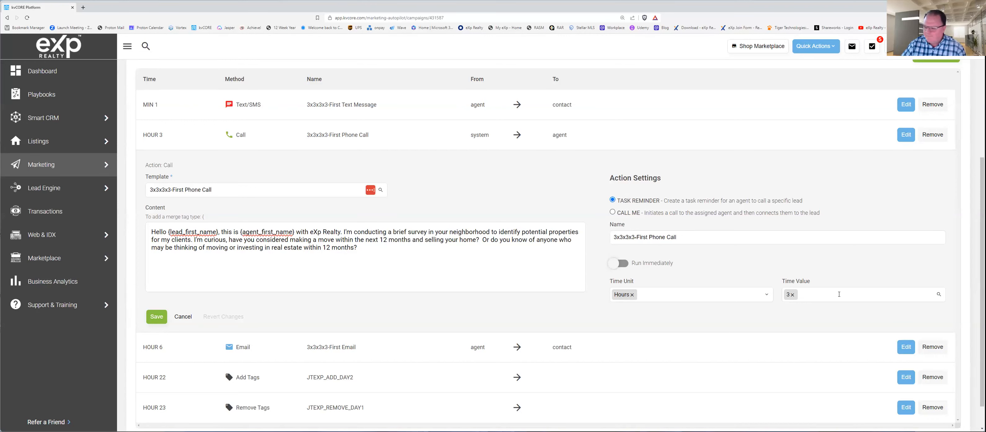
click(839, 294)
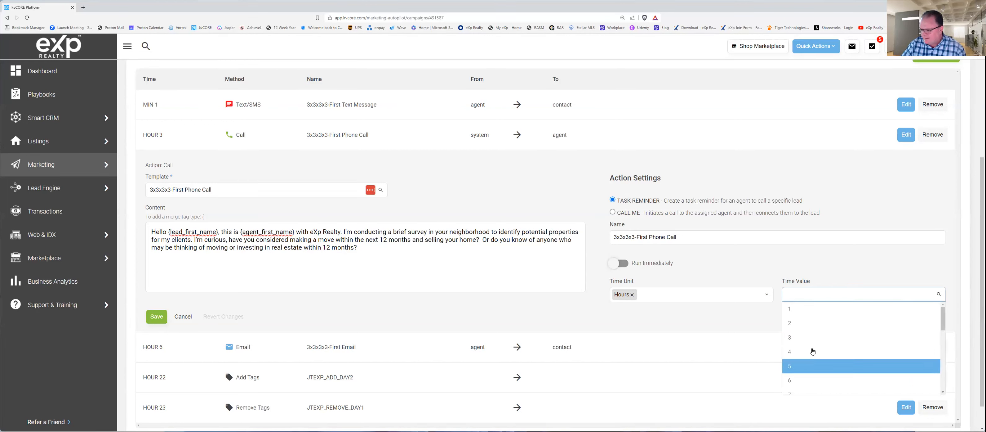
click(820, 283)
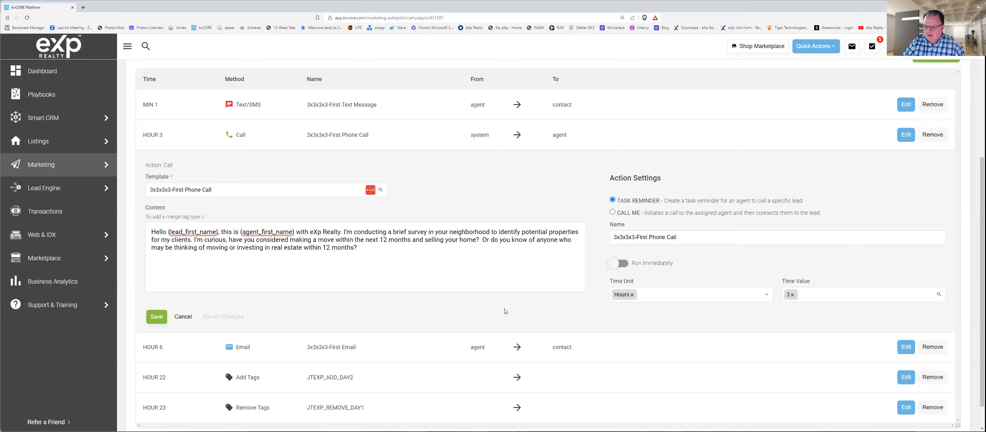
scroll(505, 311, down, 1)
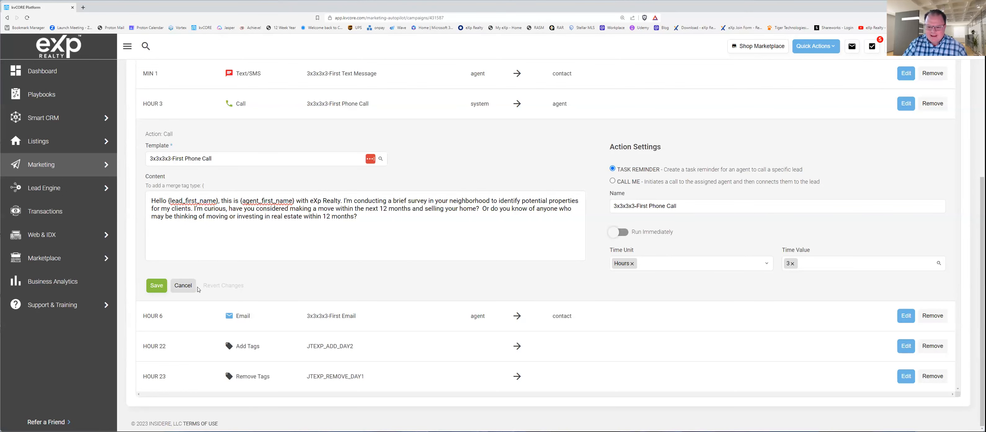
click(186, 287)
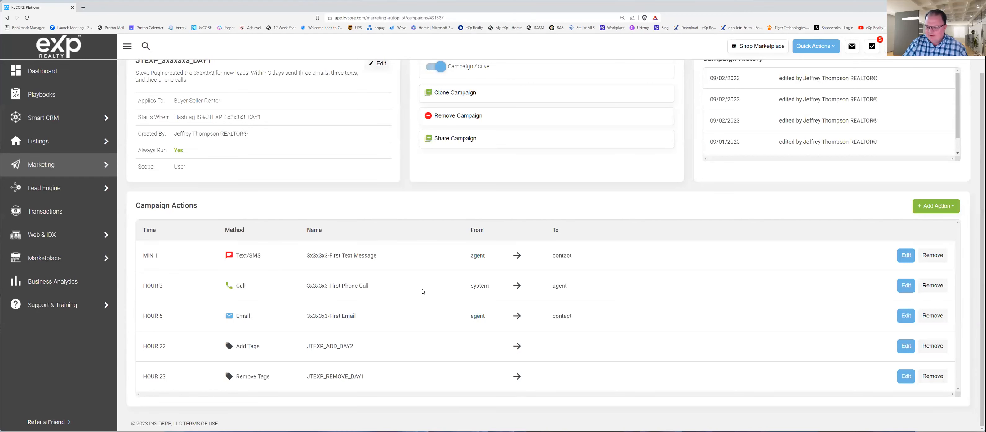
Step: Open the 3x3x3x3-First Email action, review its message content and time unit options, and close it without saving
click(906, 316)
scroll(598, 338, down, 7)
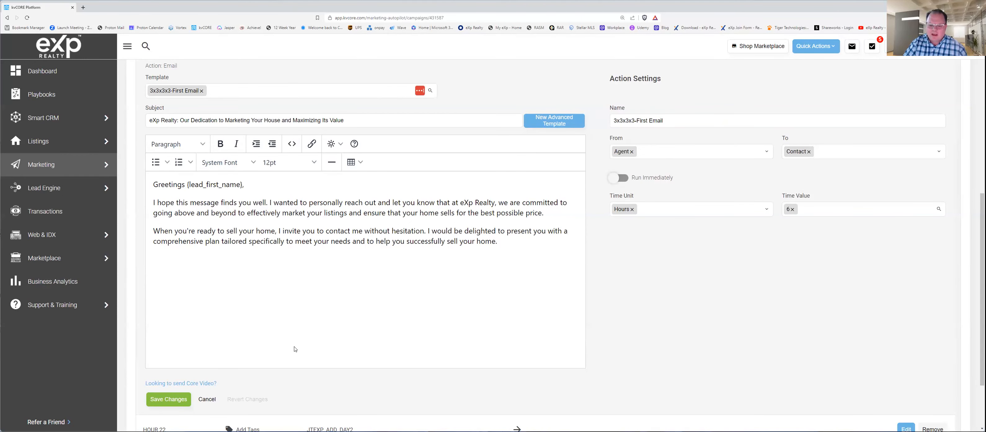
scroll(419, 306, down, 1)
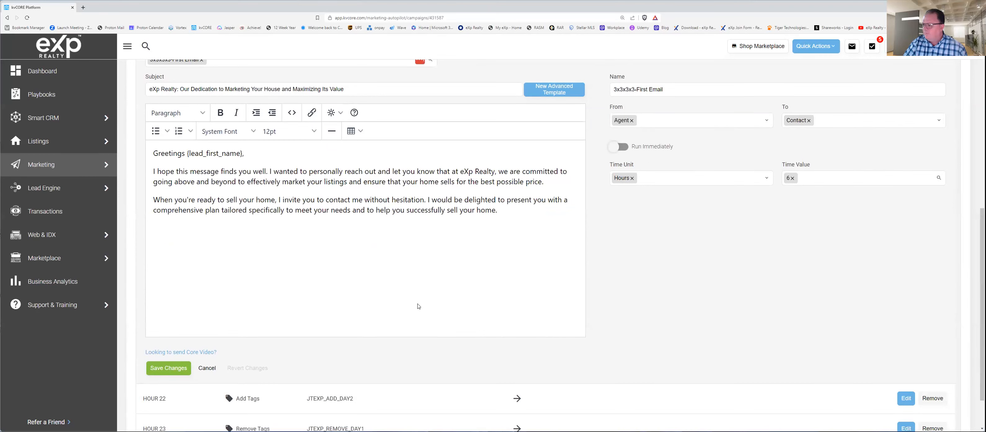
click(681, 178)
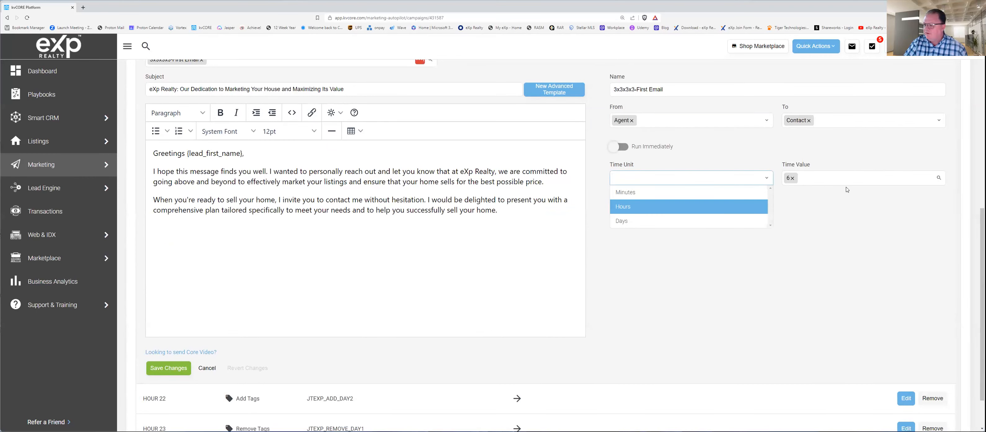
click(720, 207)
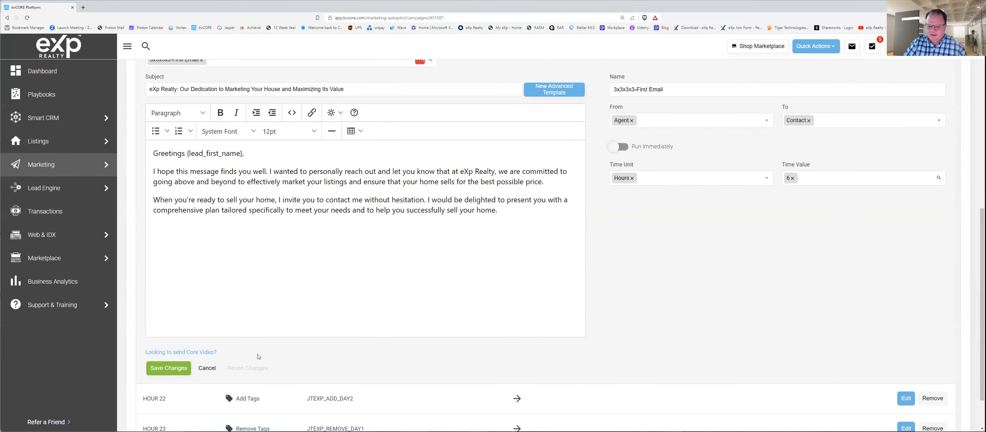
click(213, 368)
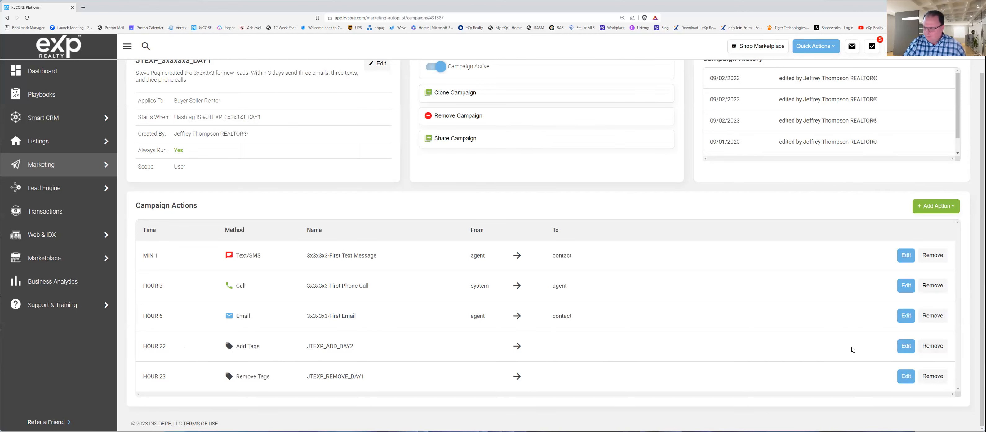
Step: Open the JTEXP_ADD_DAY2 tag action, review its hashtag and timing settings, and close it without saving
click(905, 346)
scroll(637, 340, down, 1)
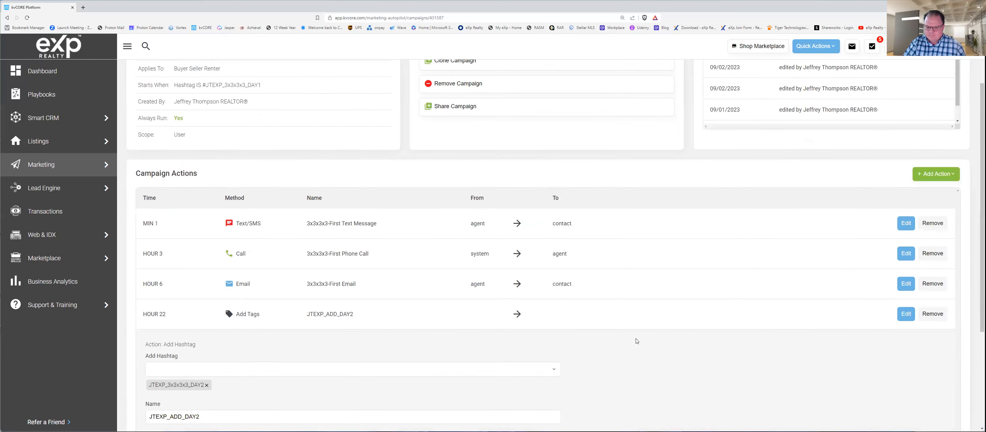
scroll(636, 340, down, 3)
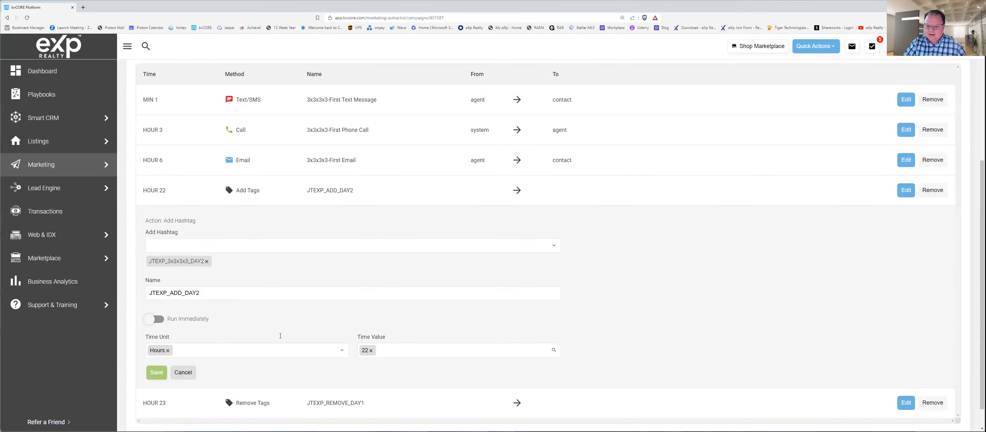
click(183, 372)
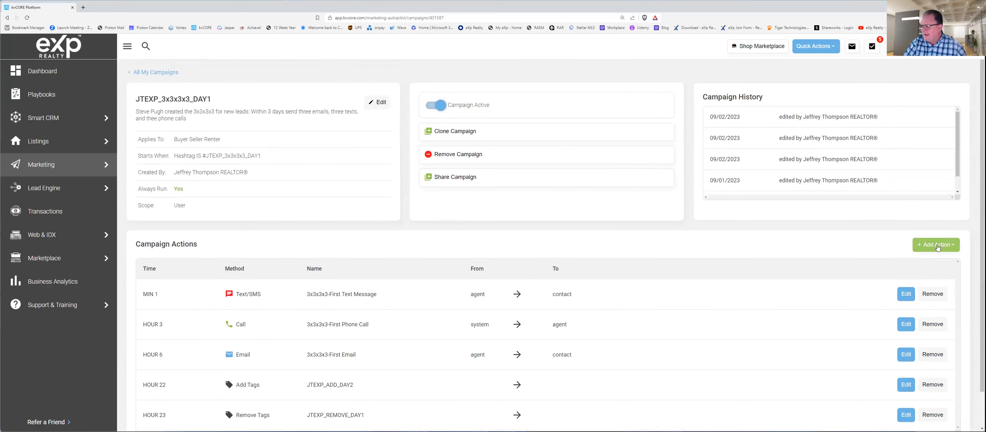
Step: Check which action types can be added to the campaign without adding one, and review the existing action list
click(935, 243)
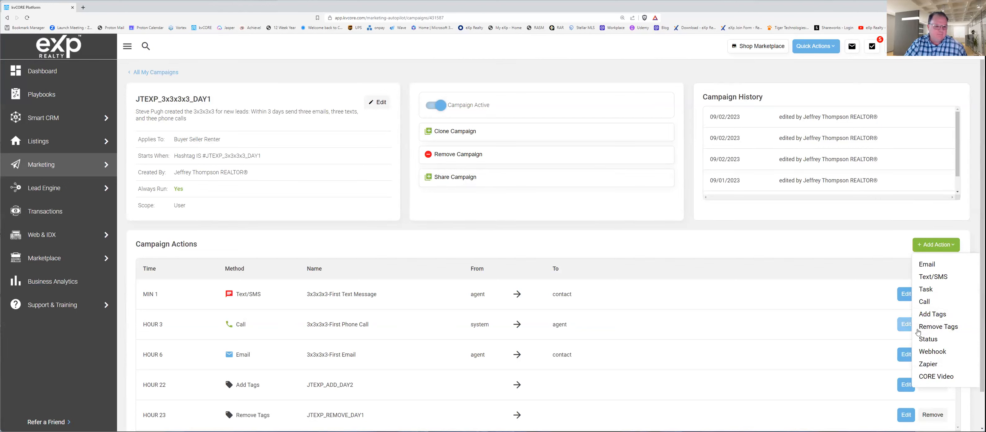
click(807, 256)
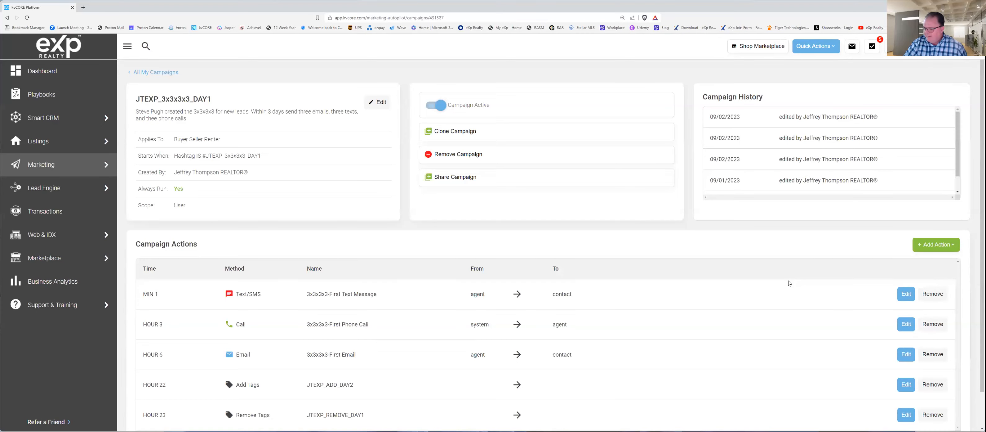
scroll(574, 303, down, 1)
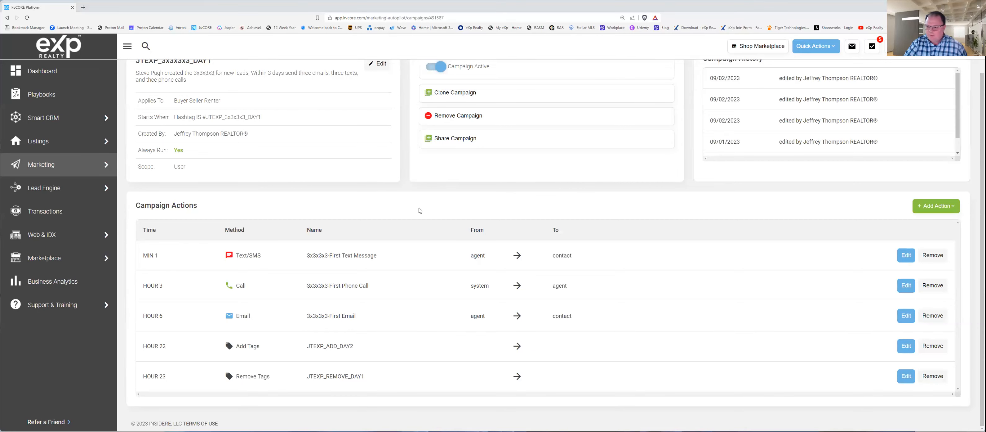
scroll(446, 250, up, 1)
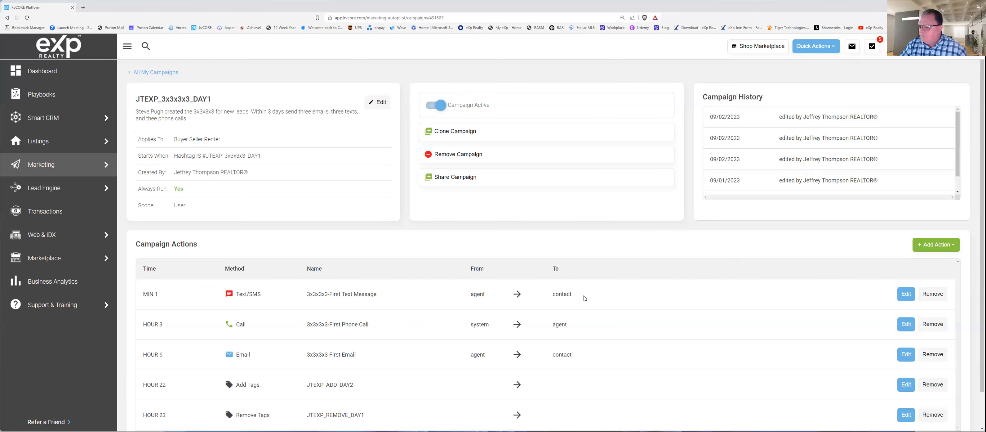
scroll(747, 293, down, 2)
scroll(744, 291, up, 2)
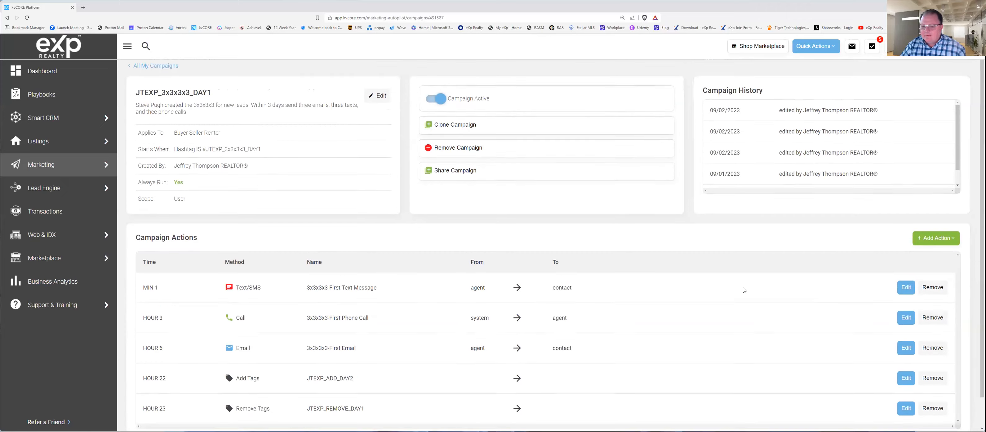
scroll(681, 273, down, 2)
scroll(681, 273, up, 2)
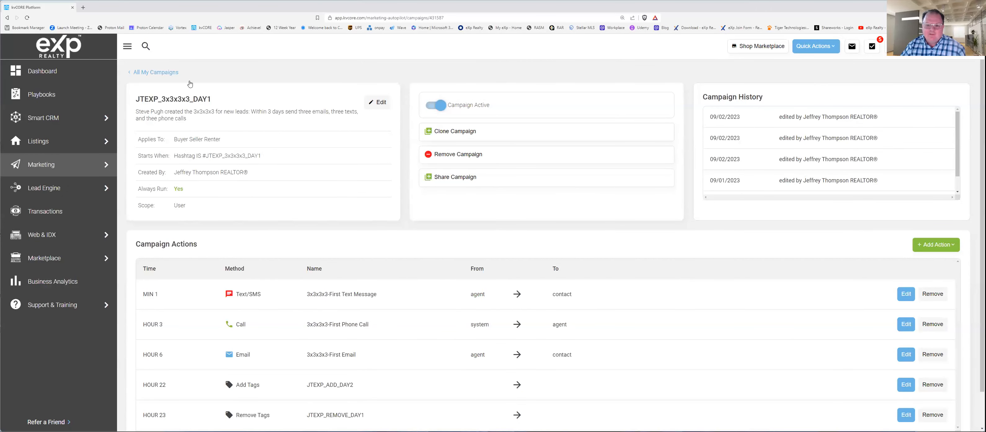
scroll(508, 301, down, 2)
scroll(508, 299, up, 2)
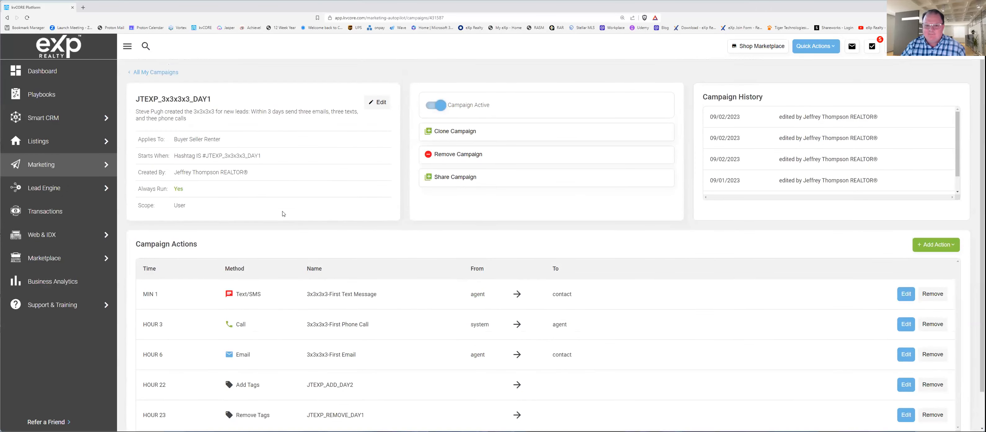
Step: Go back to the list of all campaigns, reopen the JTEXP_3x3x3x3_DAY1 campaign and review its actions
click(162, 72)
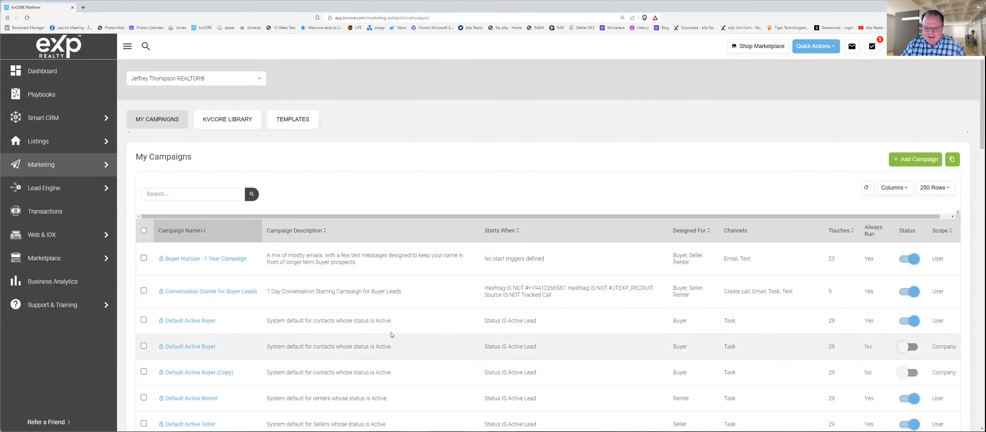
scroll(302, 319, down, 10)
scroll(230, 320, down, 8)
scroll(249, 330, down, 3)
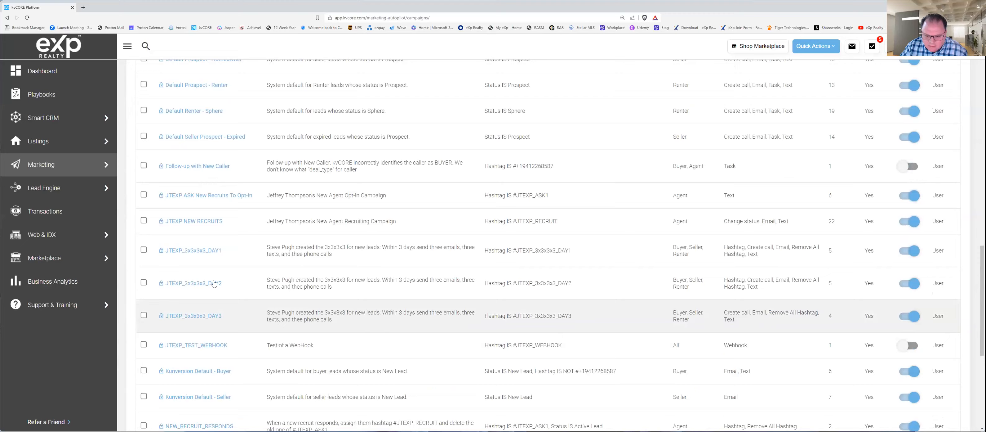
click(202, 250)
scroll(513, 252, down, 3)
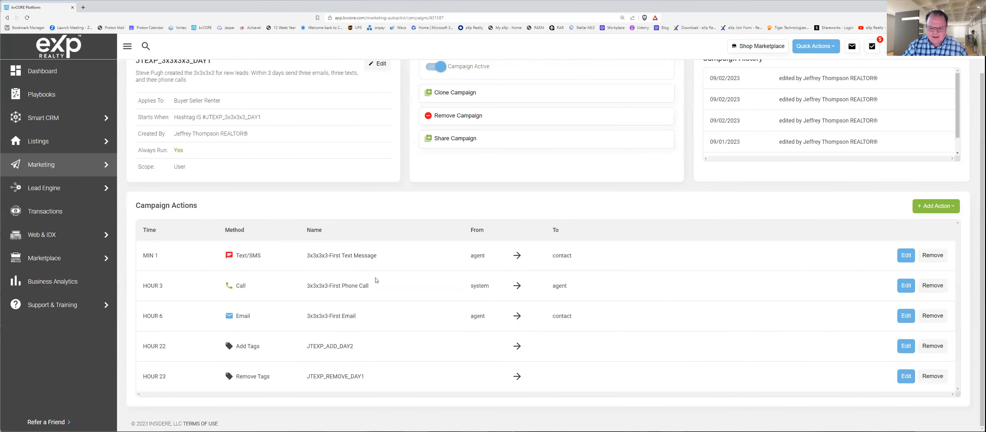
Step: Start cloning the JTEXP_3x3x3x3_DAY1 campaign, review the logic, audience, details and review stages, and discard the clone
scroll(459, 273, up, 1)
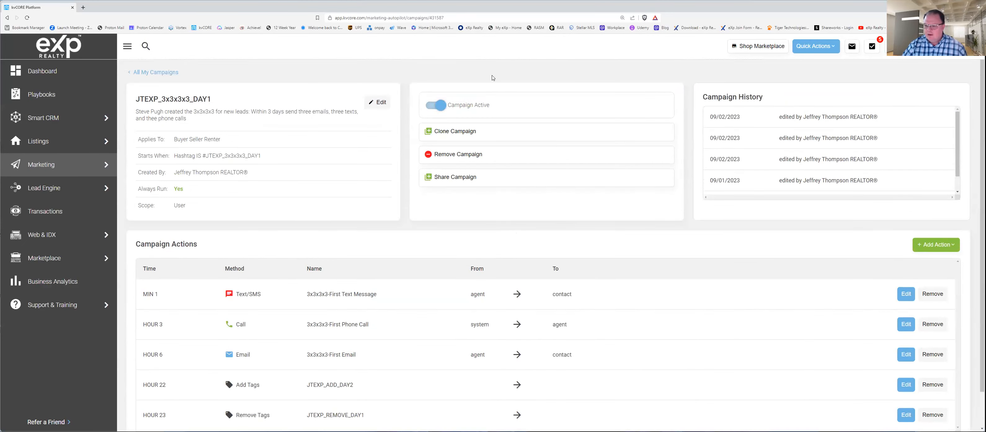
click(456, 132)
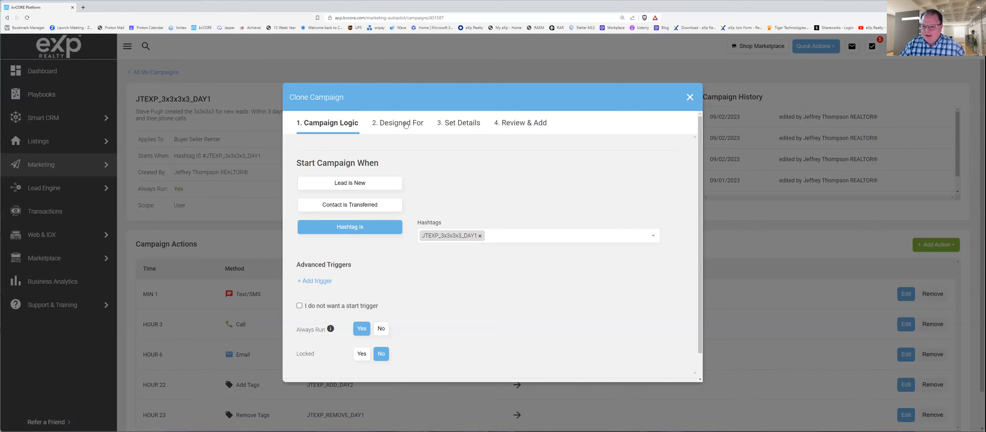
click(403, 121)
click(459, 121)
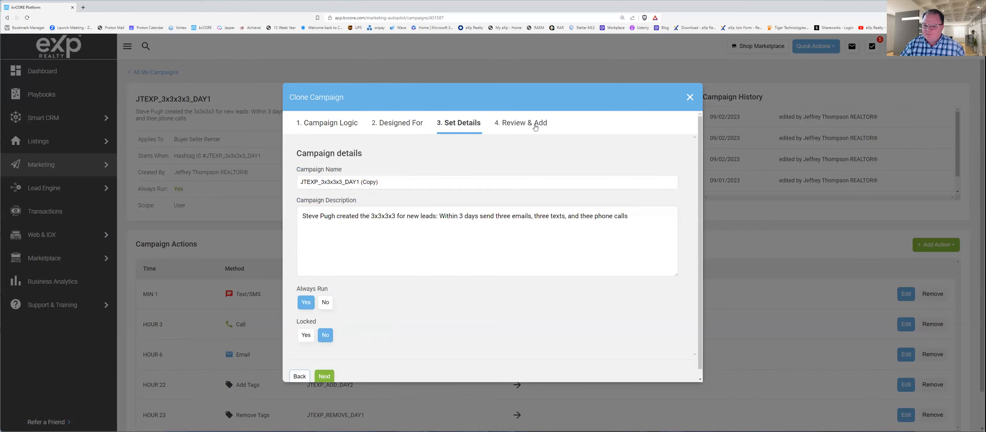
click(536, 128)
click(332, 123)
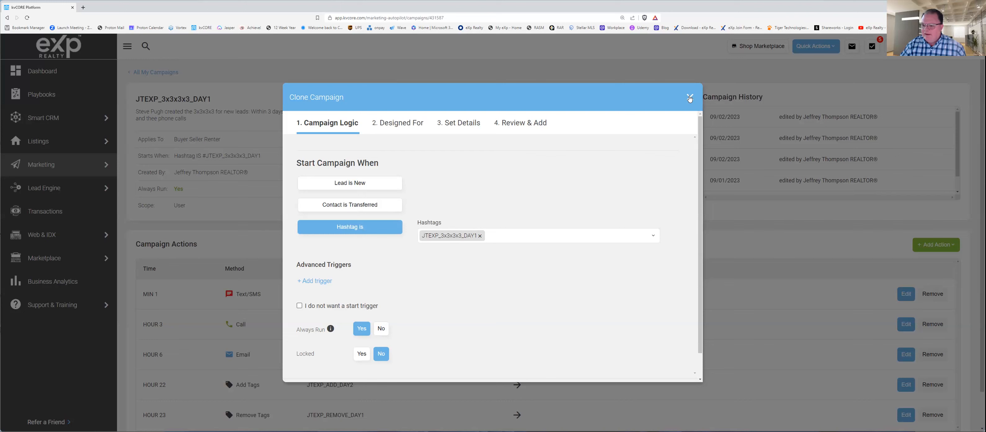
click(691, 97)
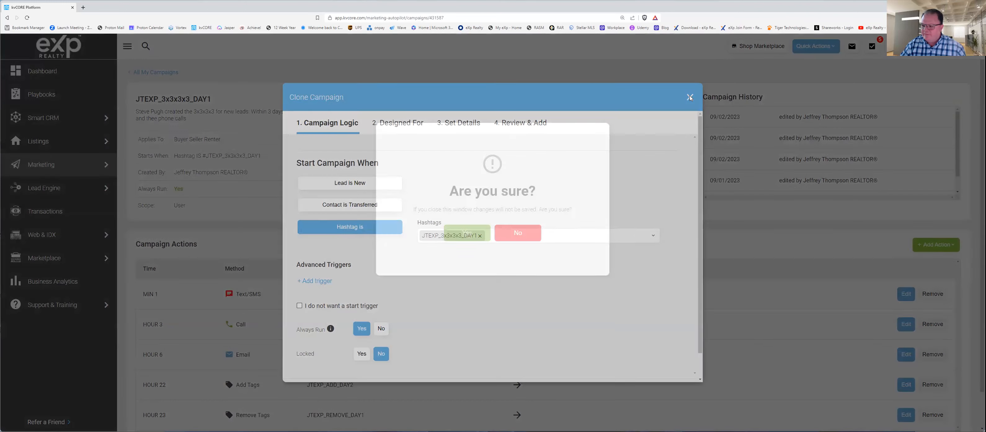
click(473, 234)
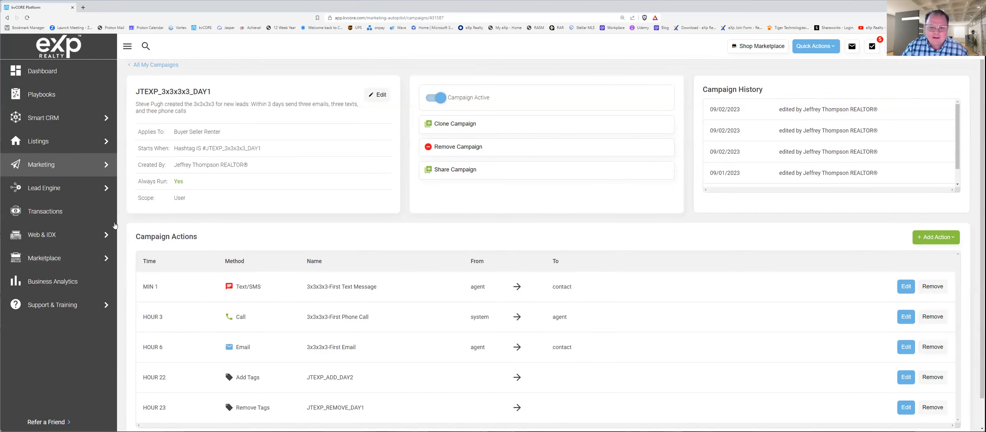
Step: Return to the list of all campaigns and look through it to locate the JTEXP_3x3x3x3 campaigns for the following days
click(155, 64)
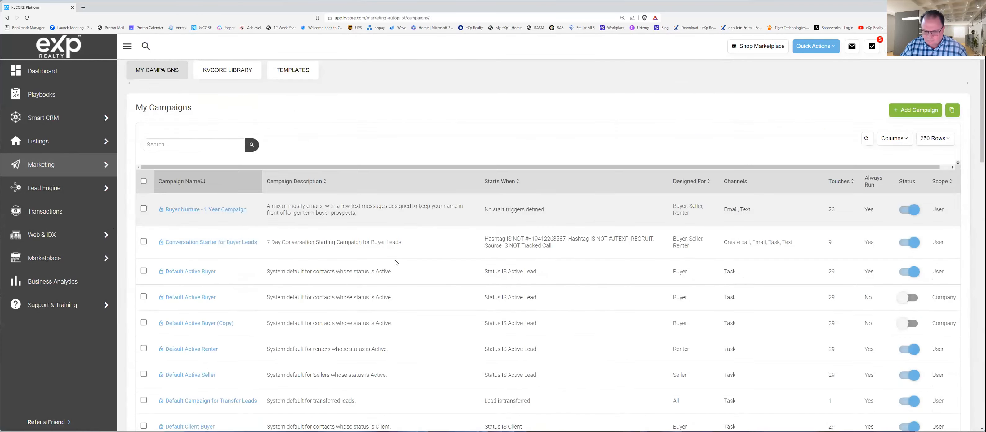
scroll(398, 260, down, 10)
scroll(384, 269, down, 5)
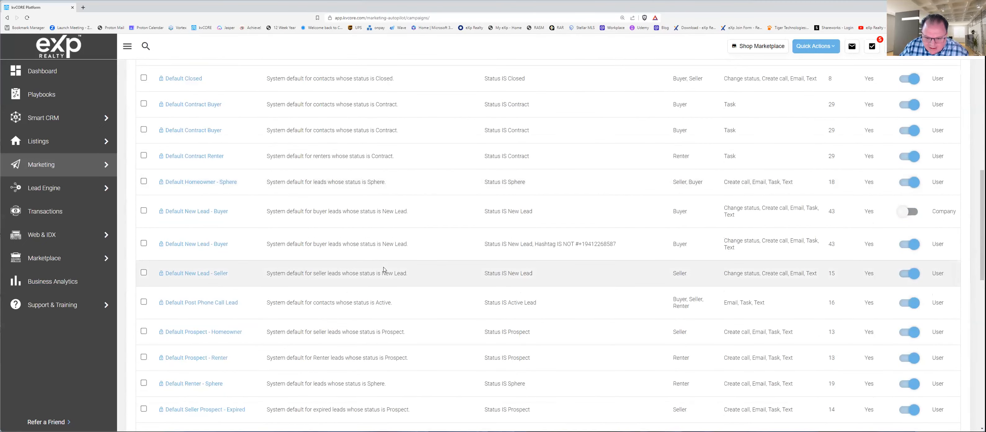
scroll(333, 283, up, 1)
scroll(326, 281, up, 2)
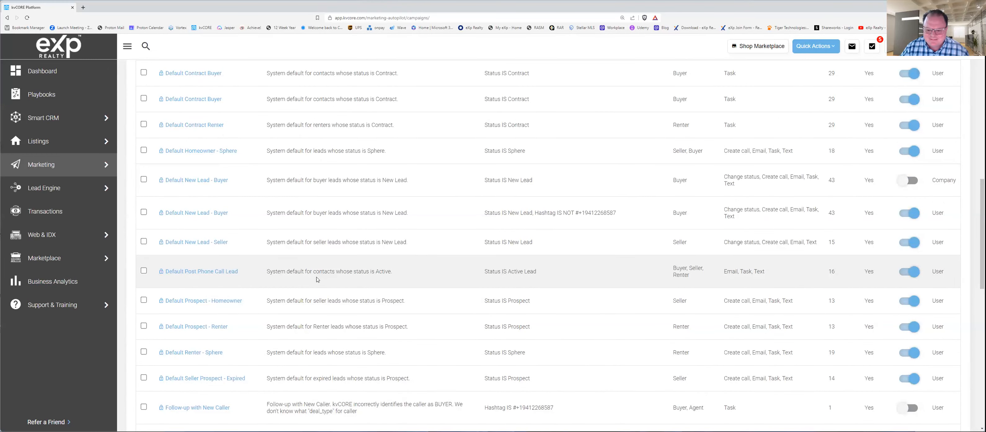
scroll(317, 281, down, 2)
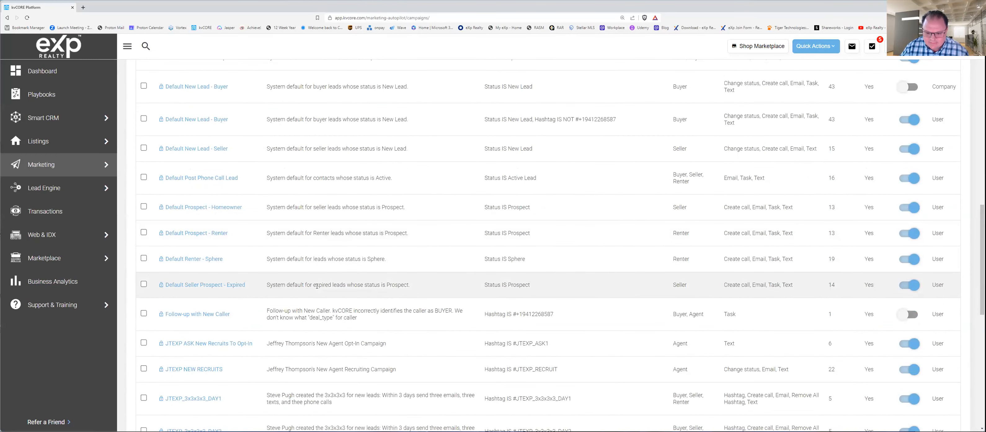
scroll(314, 287, down, 4)
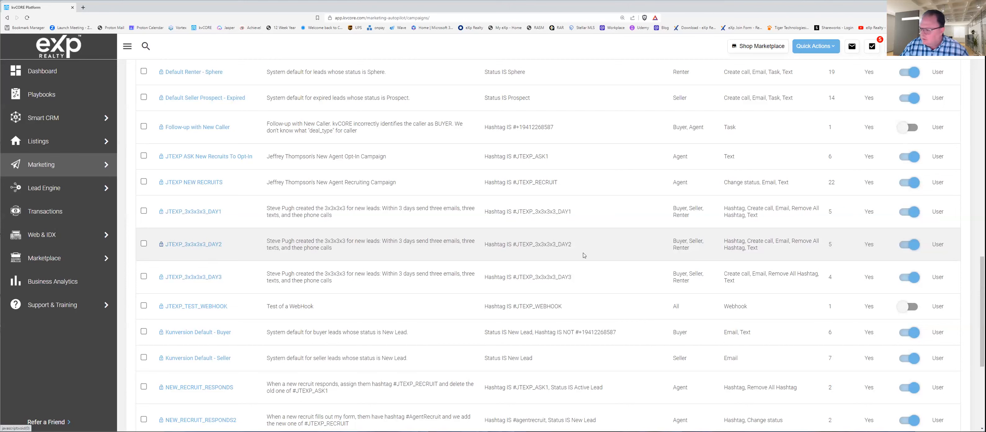
Step: Open the JTEXP_3x3x3x3_DAY2 campaign and review its start condition, audience and list of actions
click(193, 244)
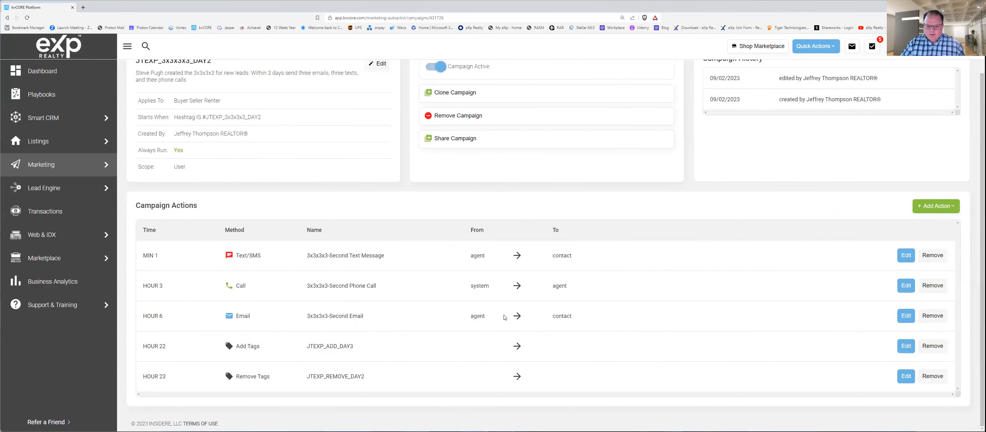
scroll(413, 281, up, 1)
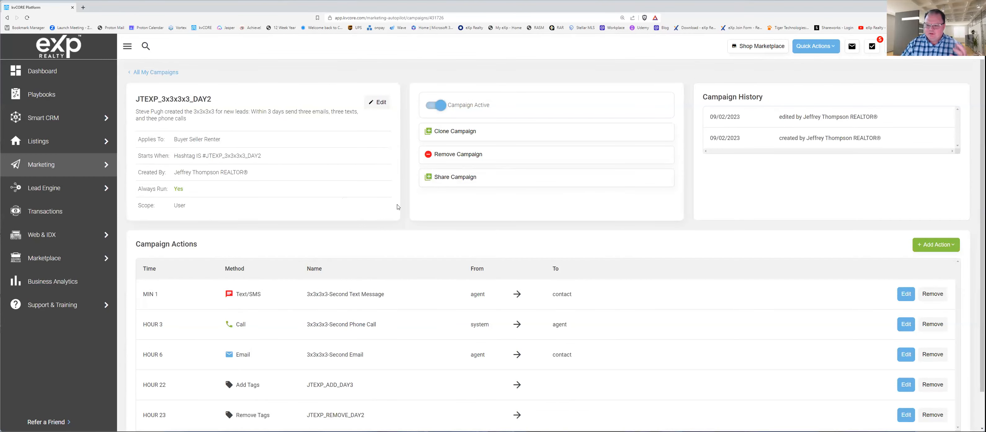
scroll(346, 287, down, 1)
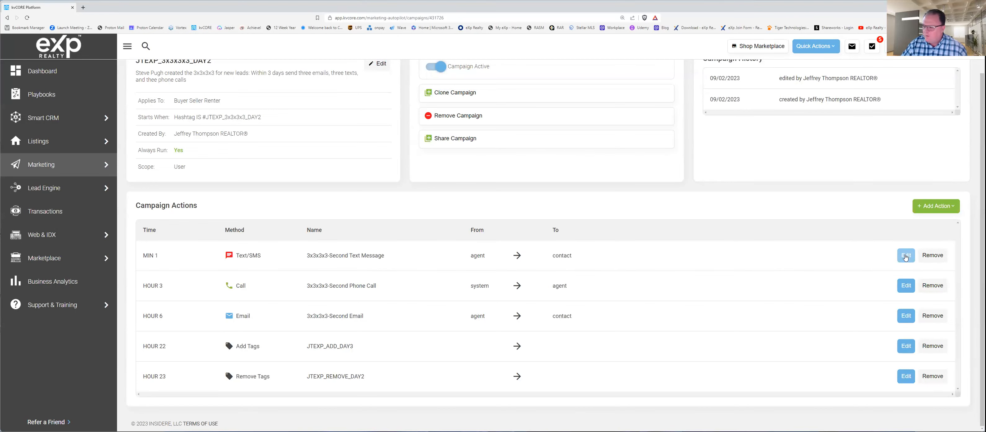
Step: Open the 3x3x3x3-Second Text Message action, read through its message and settings, and close it without saving
click(905, 255)
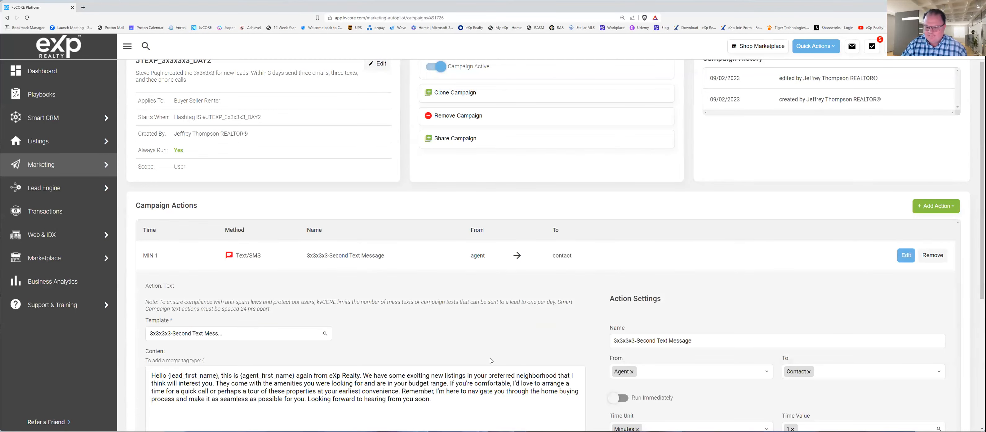
scroll(346, 353, down, 2)
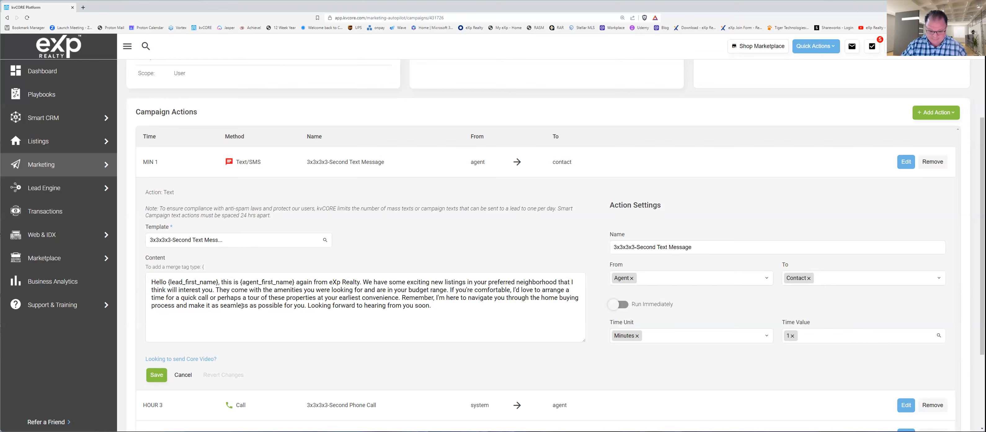
drag(152, 281, 503, 313)
scroll(419, 315, down, 2)
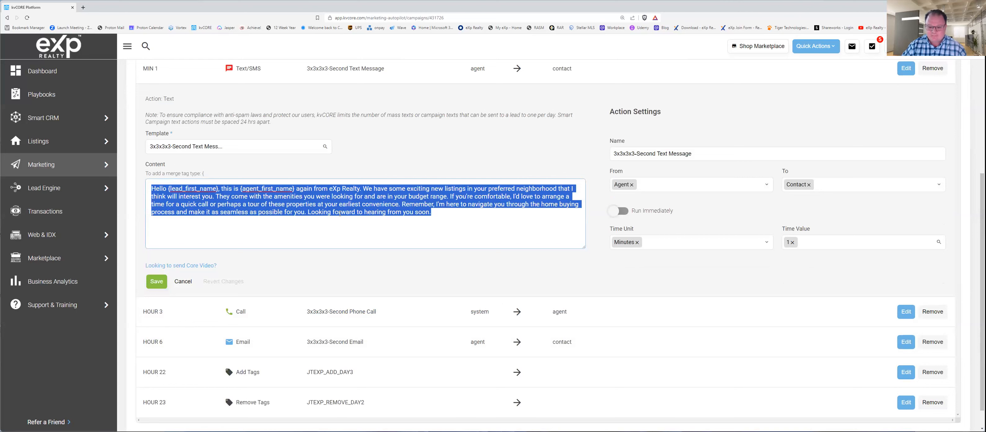
click(457, 220)
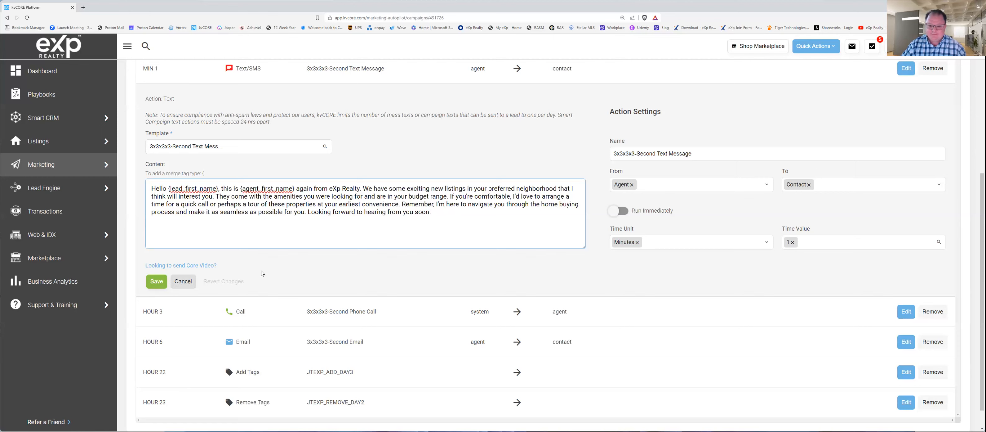
scroll(377, 187, up, 1)
scroll(377, 186, up, 2)
scroll(283, 249, down, 1)
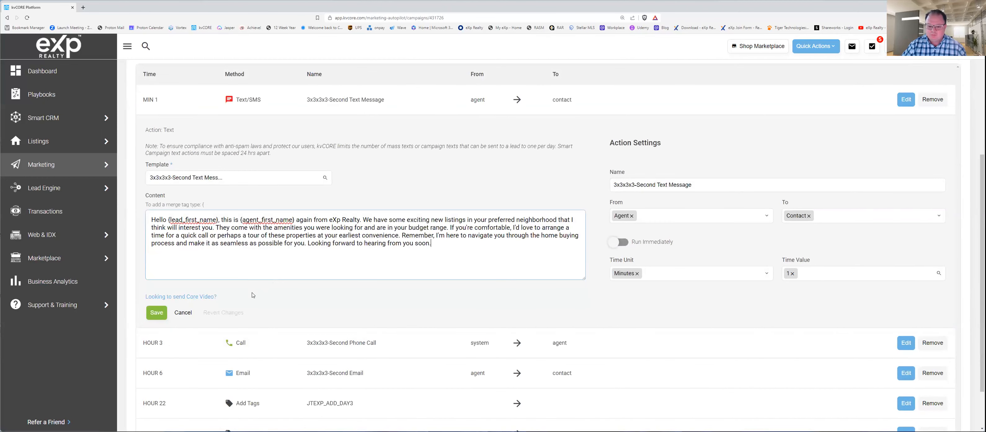
click(183, 312)
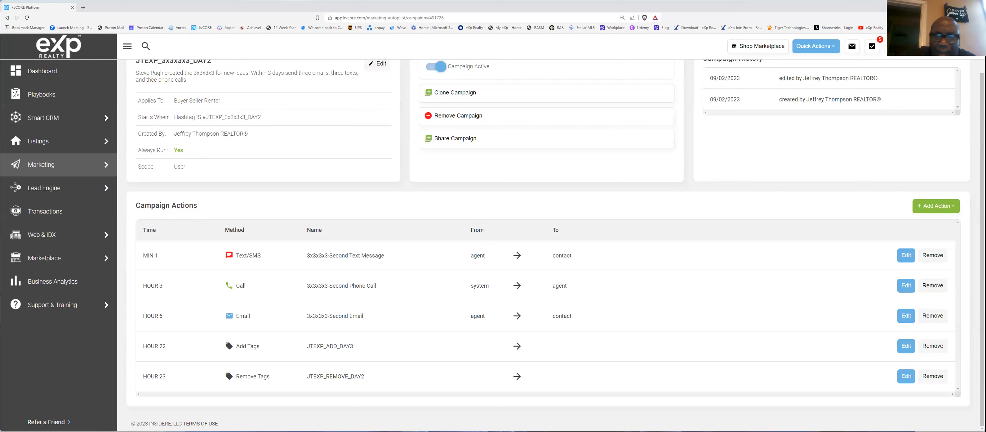
Step: Reopen the 3x3x3x3-Second Text Message action and highlight the {lead_first_name} merge tag in its message
scroll(313, 252, up, 1)
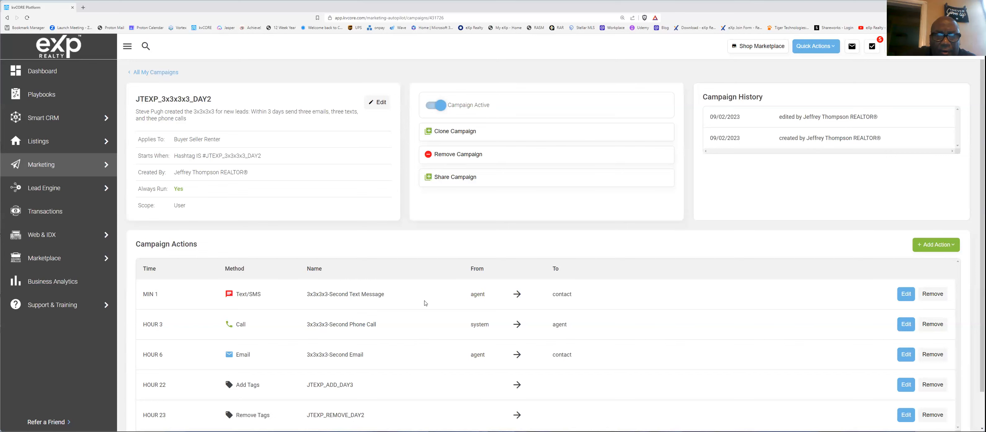
click(910, 296)
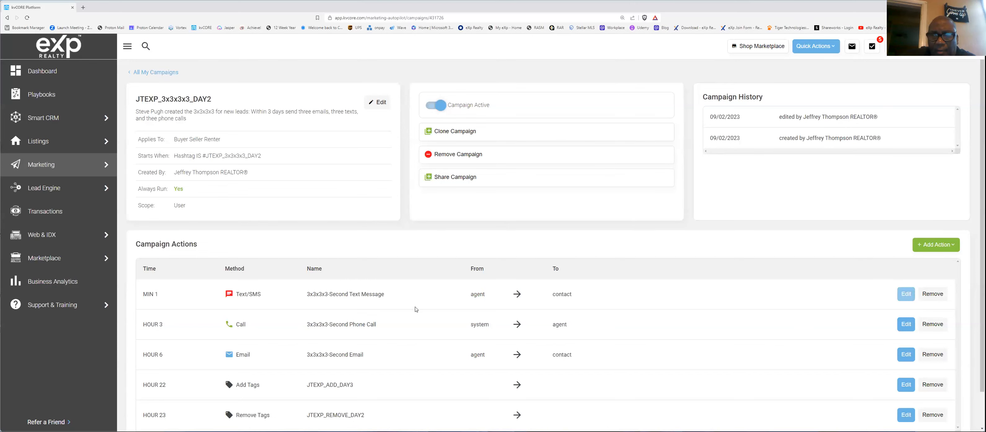
scroll(408, 328, down, 4)
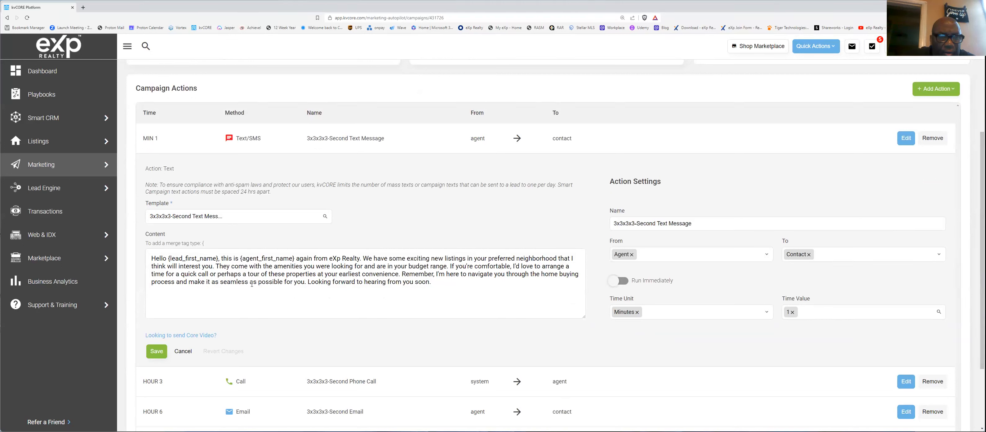
scroll(544, 284, up, 3)
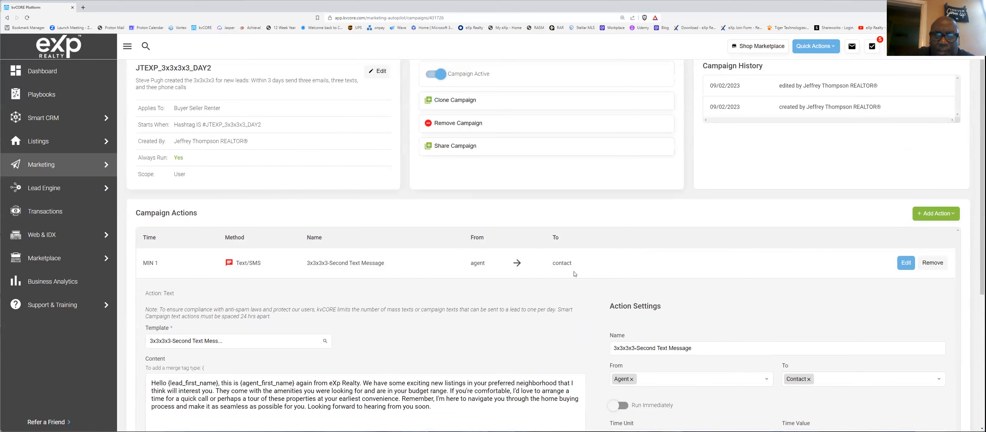
scroll(389, 292, up, 1)
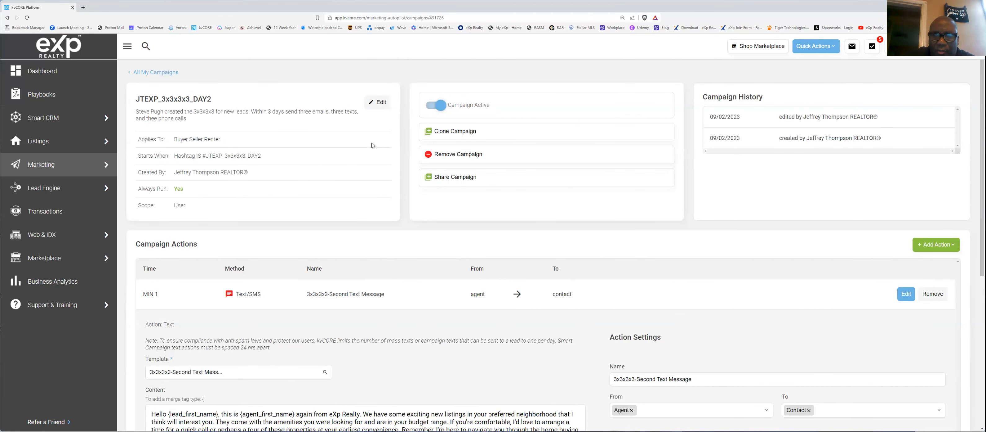
scroll(269, 384, down, 4)
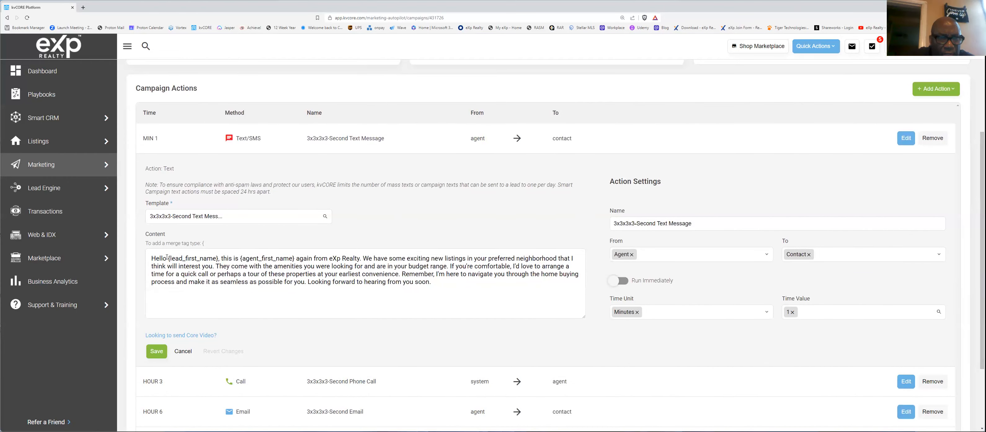
drag(169, 259, 219, 258)
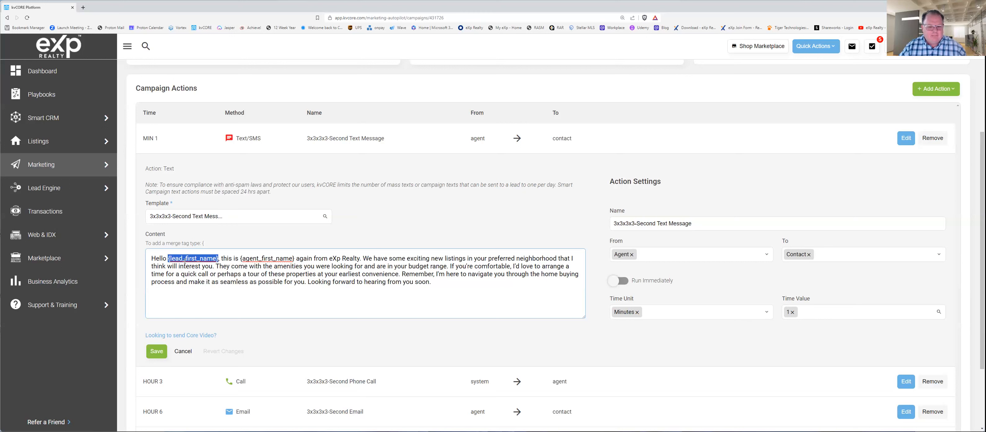
Step: Insert the {lead_last_name} merge tag after {lead_first_name} in the text message's greeting
click(218, 258)
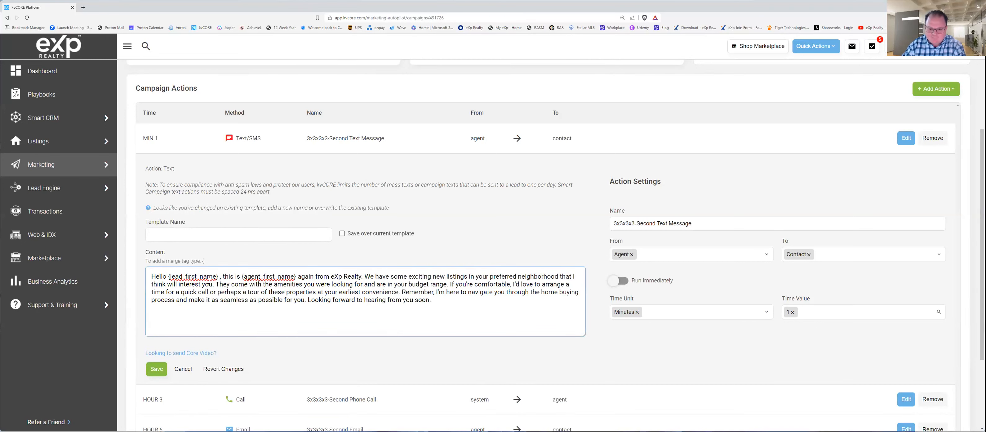
text({)
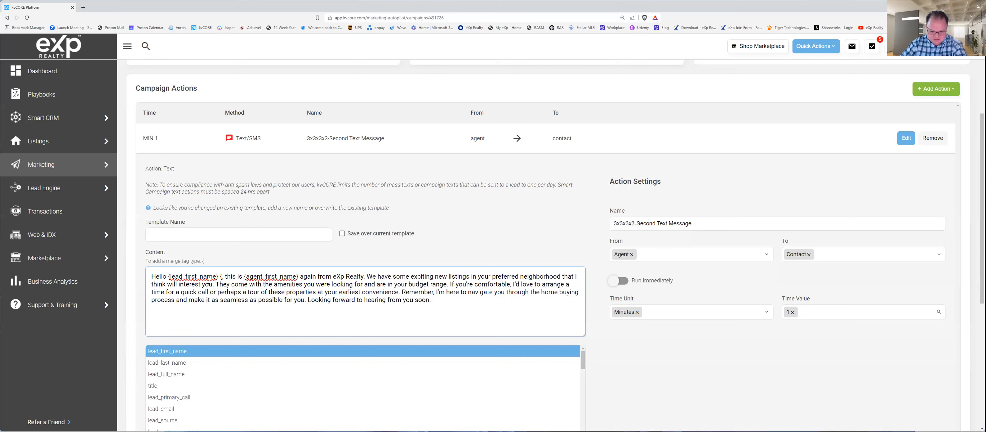
key(Down)
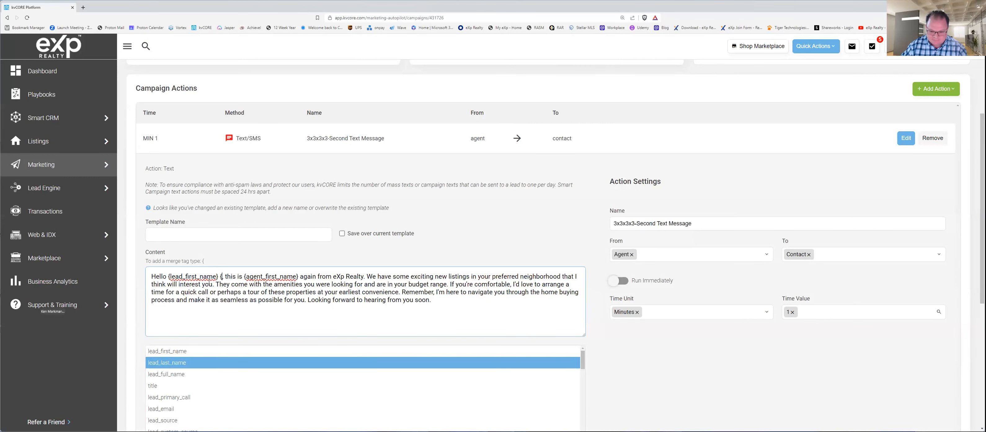
key(Return)
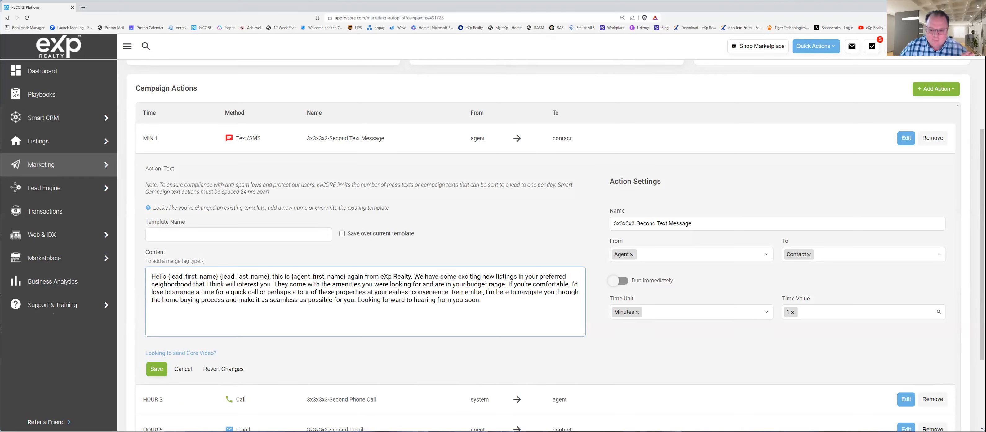
Step: Delete the {lead_last_name} merge tag from the greeting, start cancelling the action edit and decline the confirmation
drag(220, 276, 271, 276)
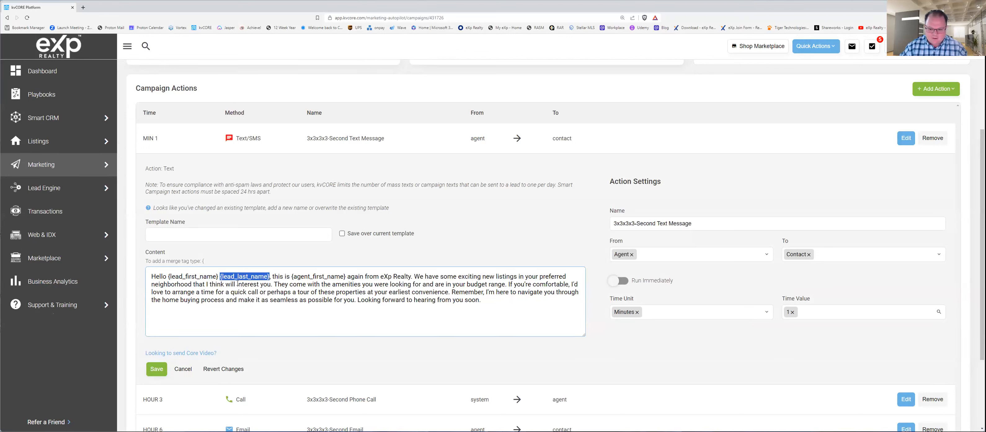
key(BackSpace)
key(BackSpace)
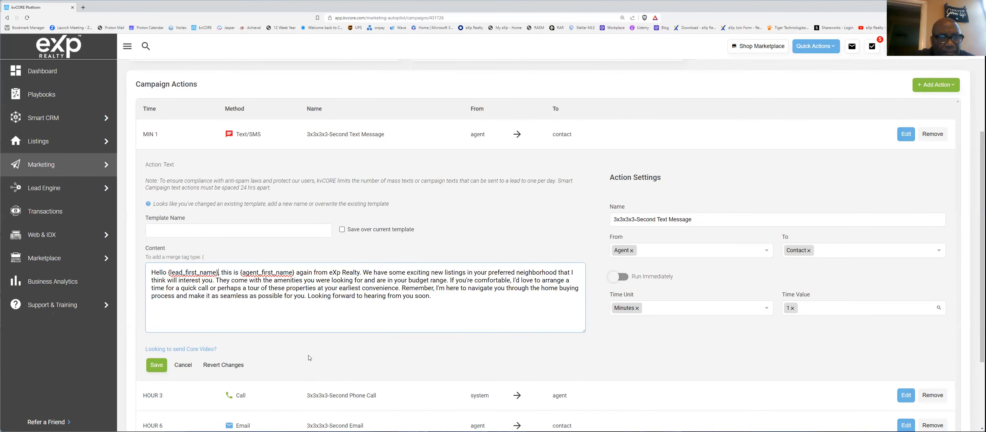
scroll(311, 358, down, 3)
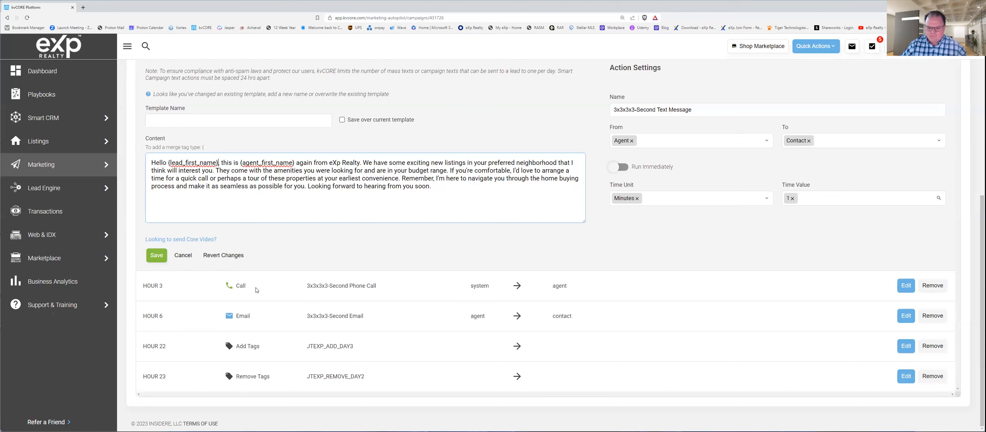
click(188, 258)
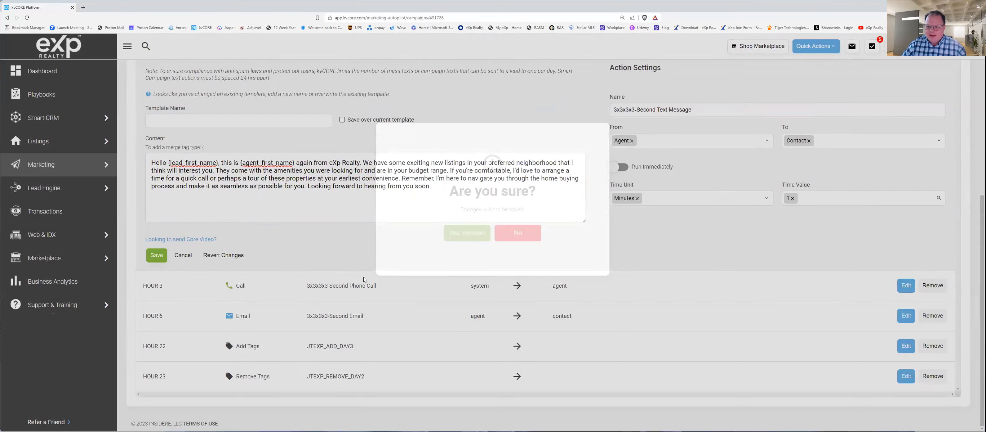
click(519, 248)
Step: Look over the JTEXP_3x3x3x3_DAY2 campaign's details, text message and the call, email and tag actions that follow
scroll(425, 160, up, 7)
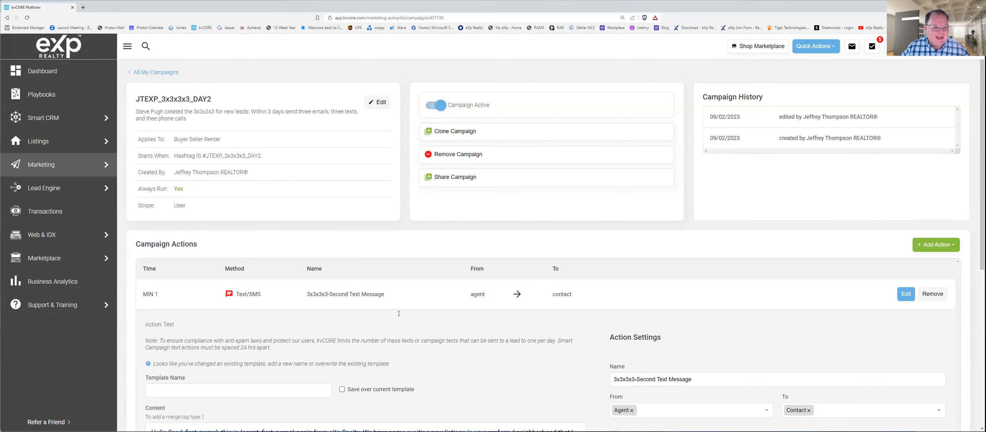
scroll(371, 362, down, 3)
scroll(376, 292, up, 3)
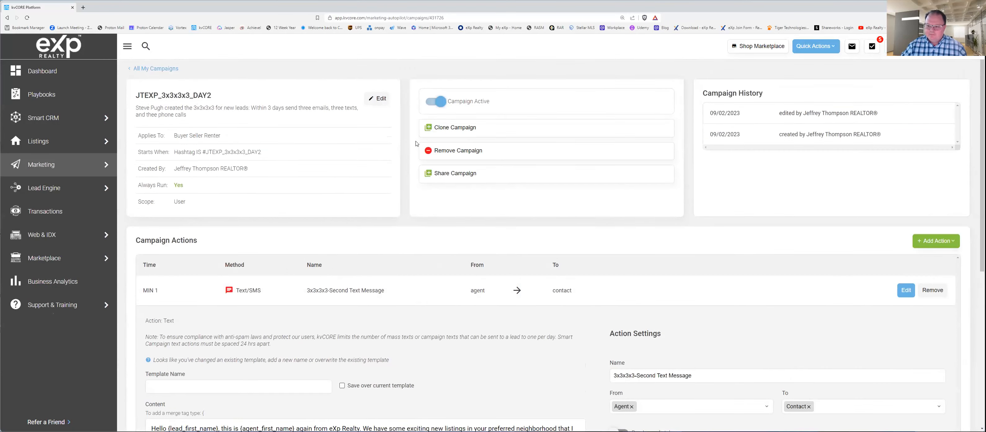
scroll(376, 292, down, 7)
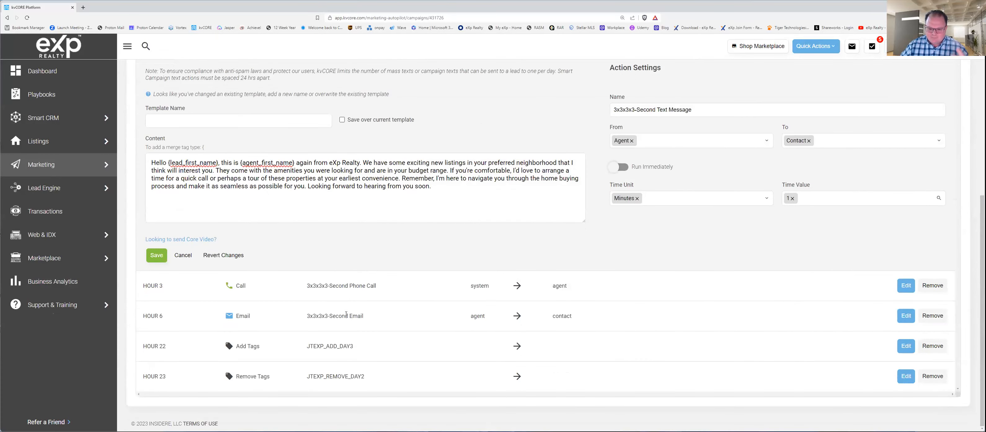
scroll(503, 305, up, 7)
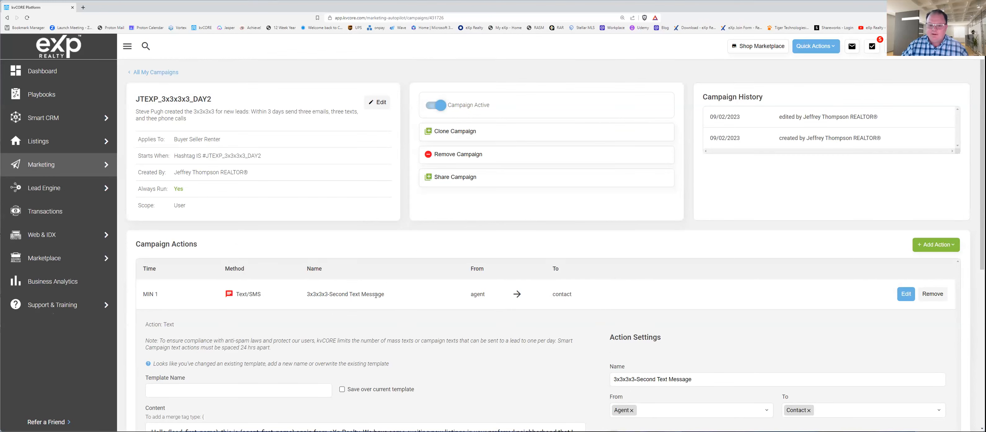
scroll(374, 296, down, 2)
scroll(374, 296, up, 2)
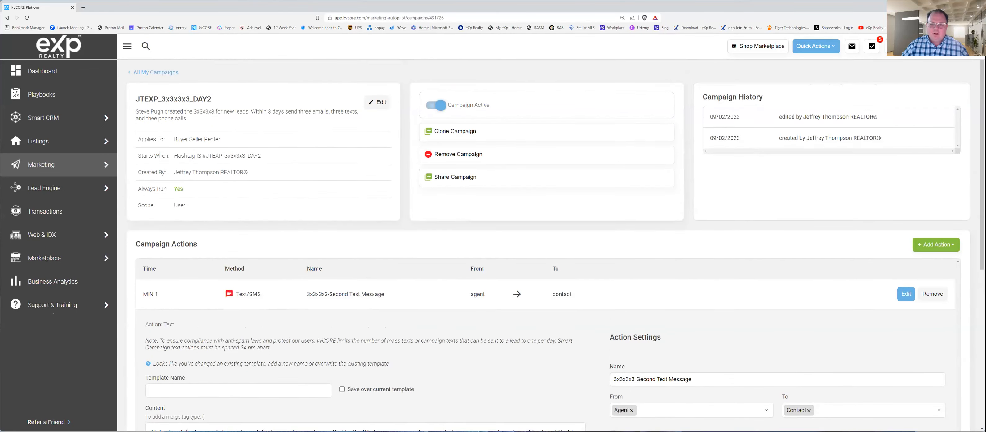
scroll(203, 108, down, 1)
scroll(202, 109, up, 1)
Step: Return to the list of all campaigns, open the JTEXP_3x3x3x3_DAY3 campaign and review its actions
click(145, 73)
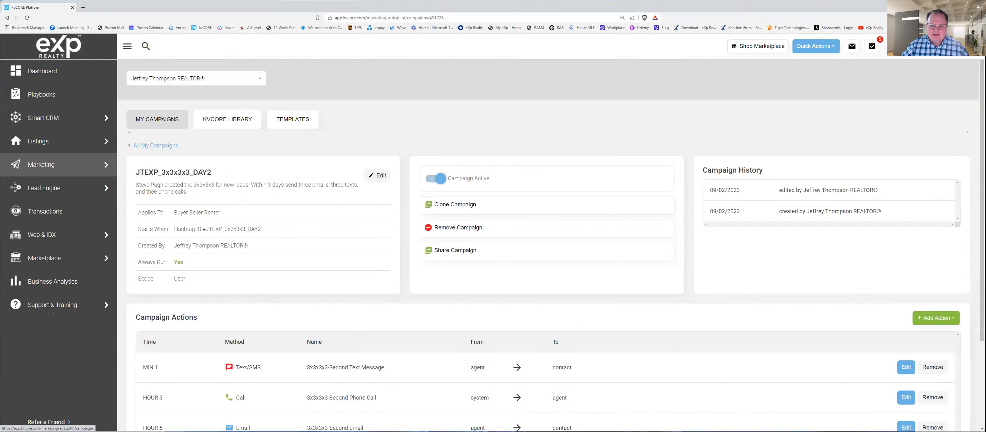
scroll(308, 300, down, 12)
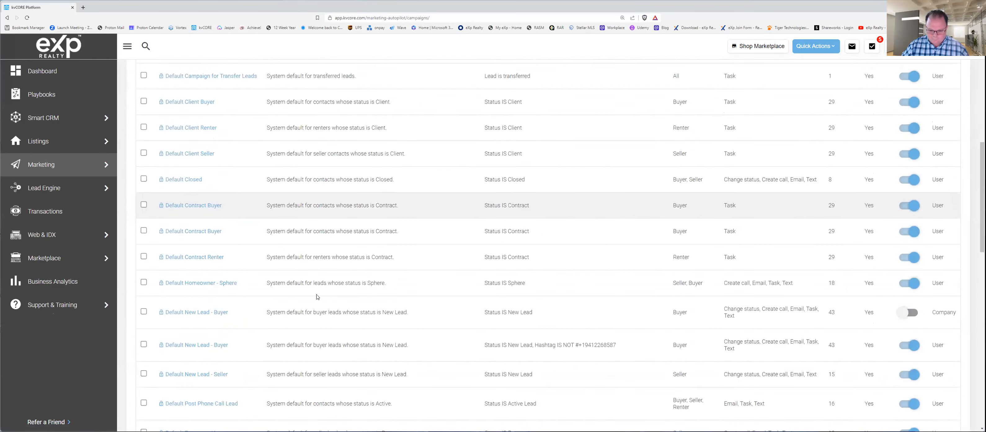
scroll(317, 296, down, 3)
scroll(315, 294, down, 8)
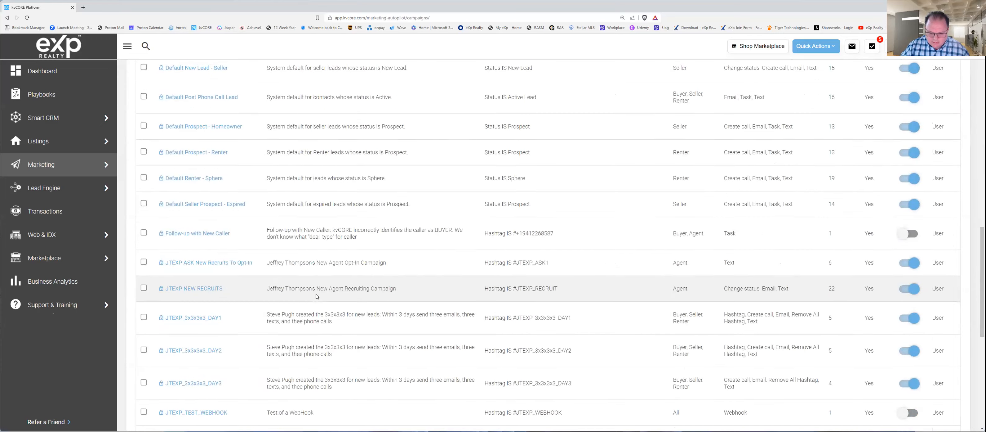
click(195, 316)
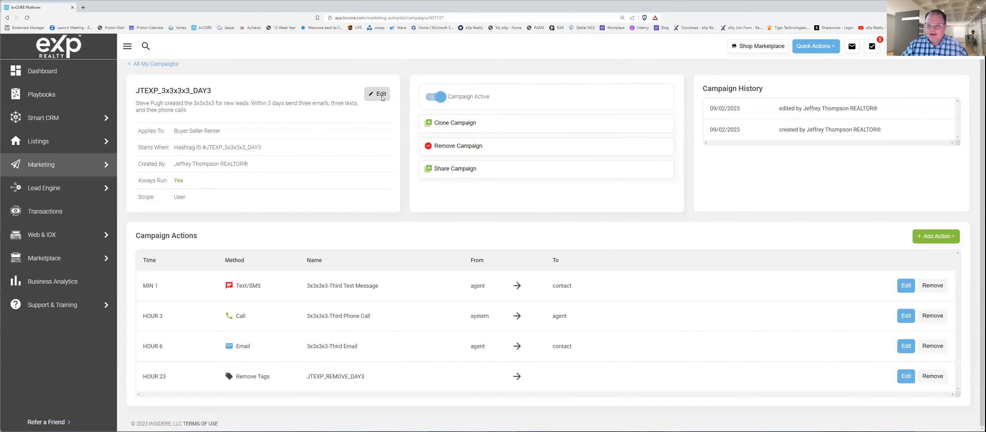
Step: Review the JTEXP_3x3x3x3_DAY3 campaign's logic, audience and detail settings, and close the campaign editor without saving
click(380, 93)
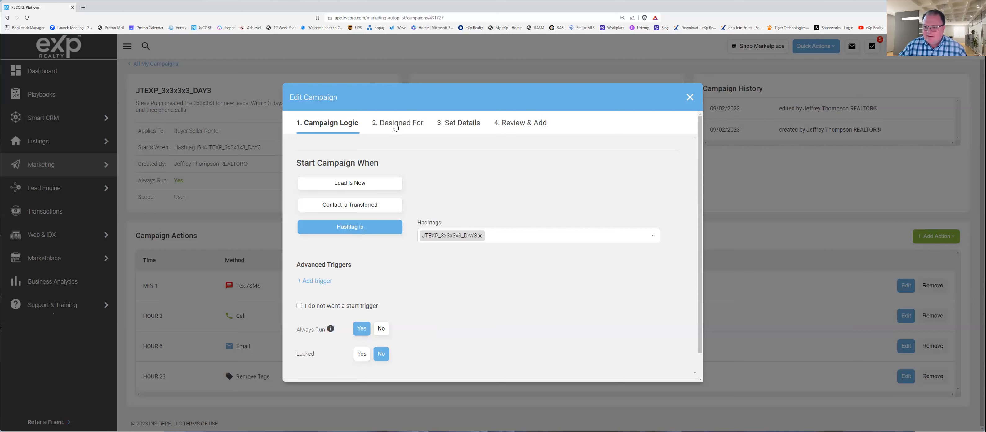
click(396, 127)
click(466, 127)
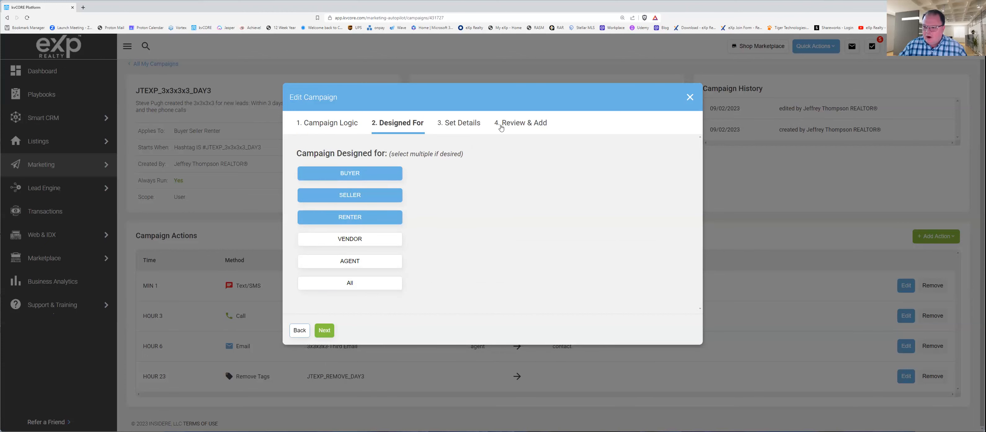
click(514, 129)
click(474, 126)
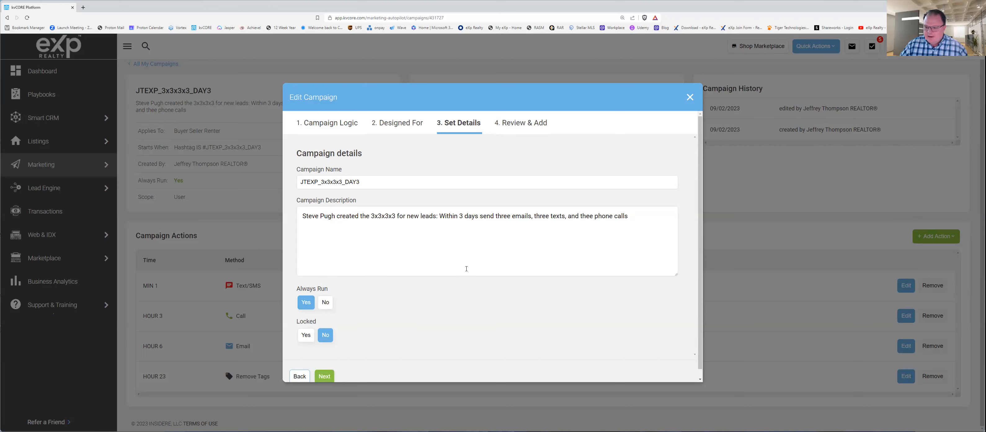
click(689, 97)
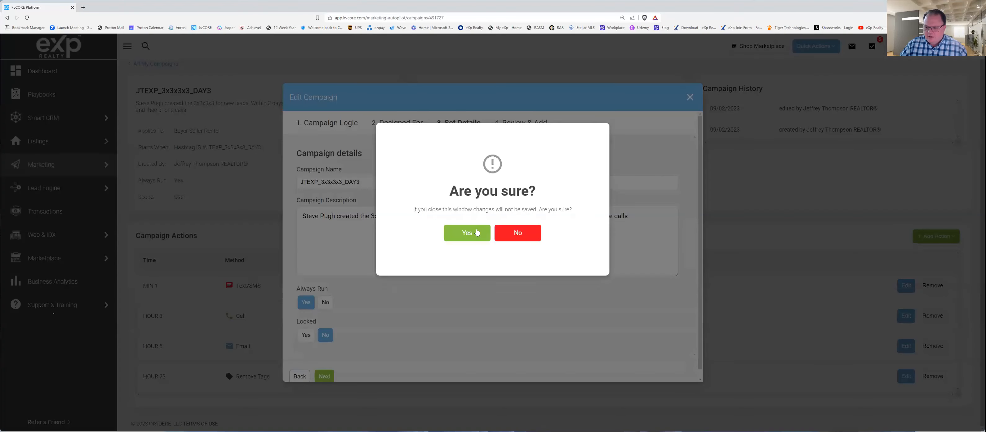
click(470, 234)
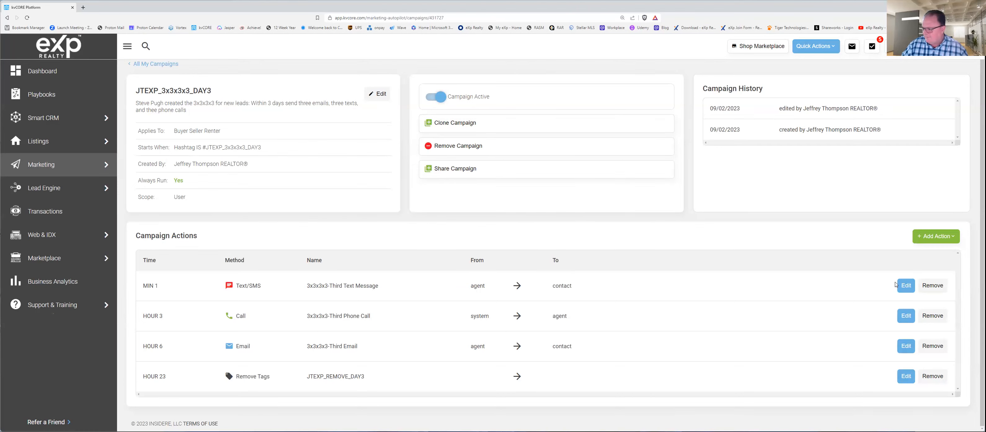
Step: Open the 3x3x3x3-Third Text Message action and examine its content, sender and timing settings, and the actions that follow
click(905, 286)
scroll(620, 328, down, 1)
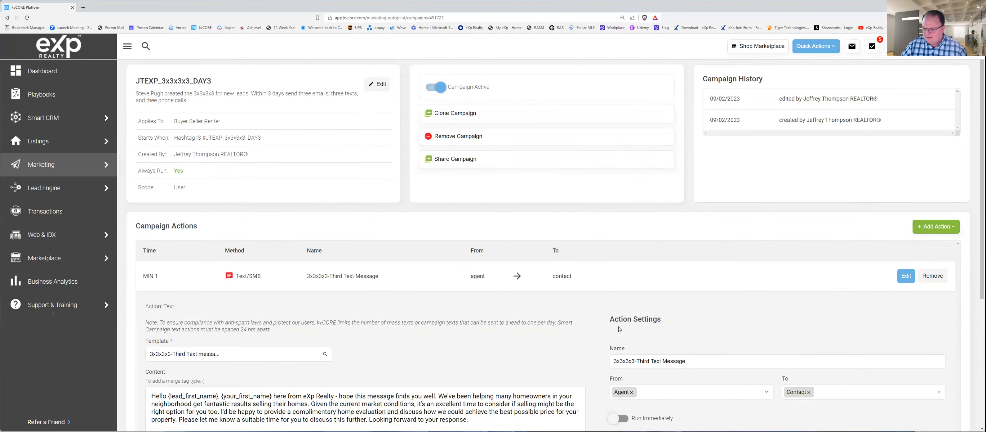
scroll(619, 328, down, 4)
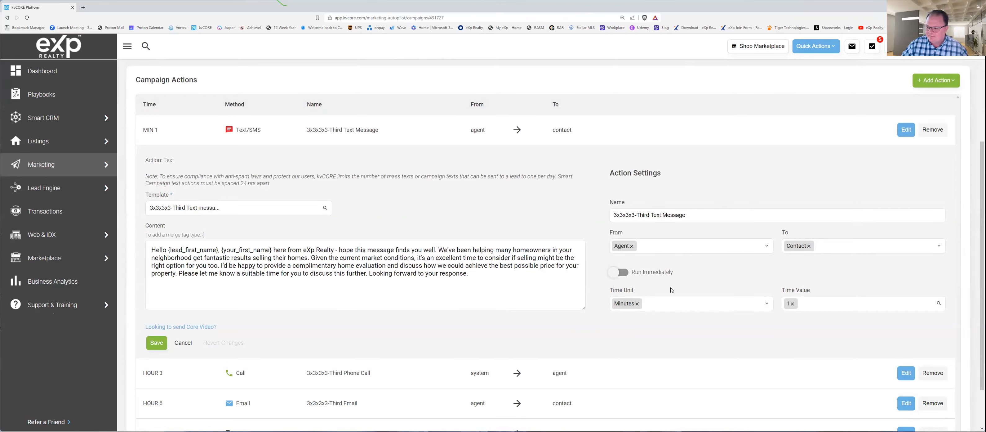
scroll(501, 340, down, 1)
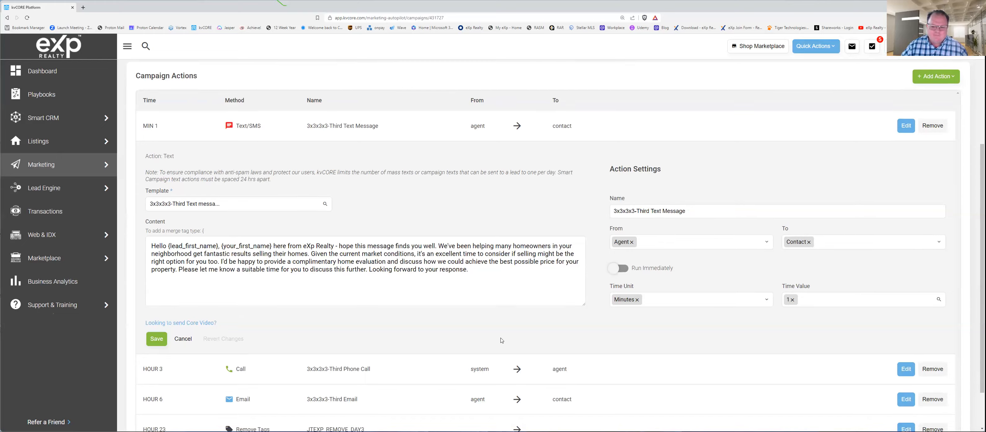
scroll(502, 340, down, 2)
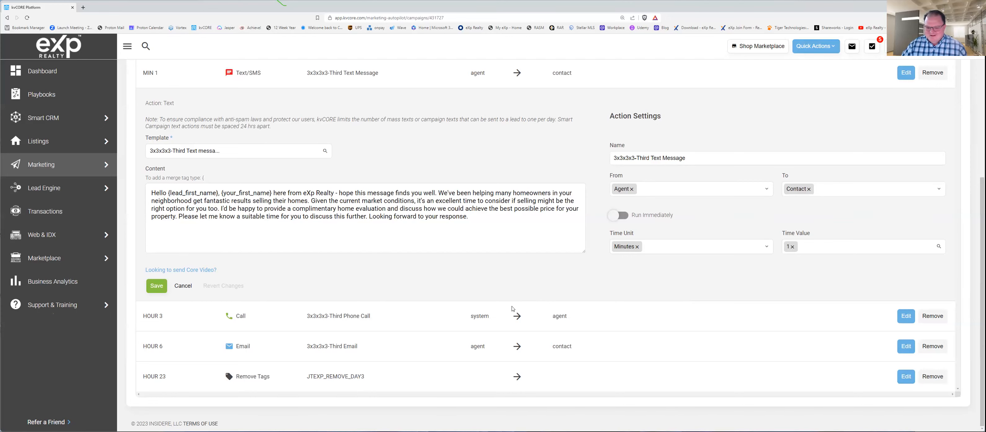
scroll(631, 276, up, 3)
scroll(689, 252, down, 3)
scroll(697, 248, up, 2)
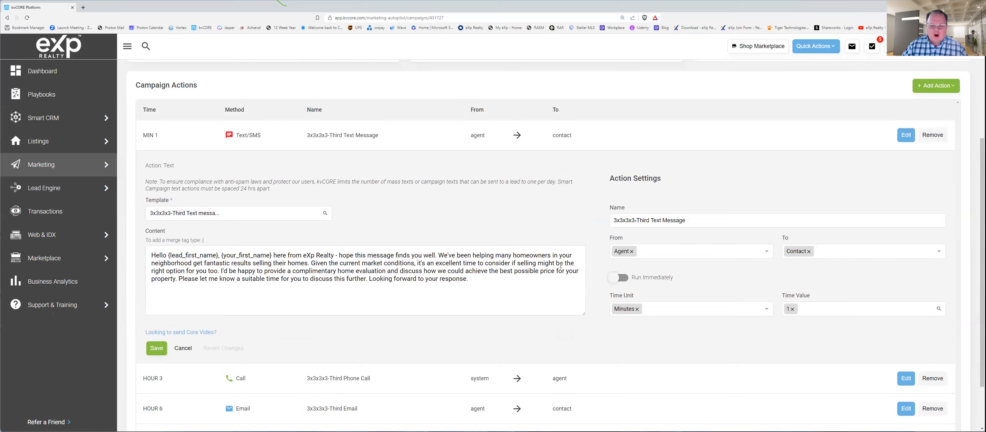
scroll(554, 269, down, 2)
scroll(554, 269, down, 1)
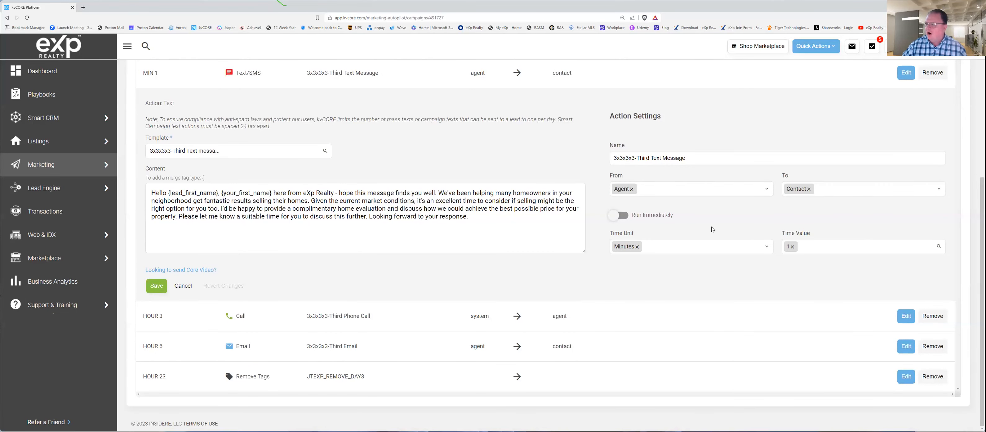
scroll(643, 262, up, 2)
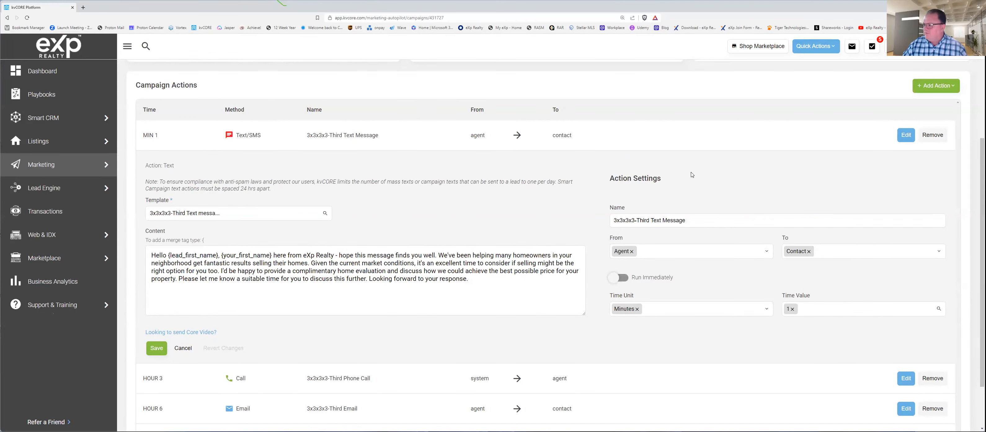
scroll(408, 230, down, 2)
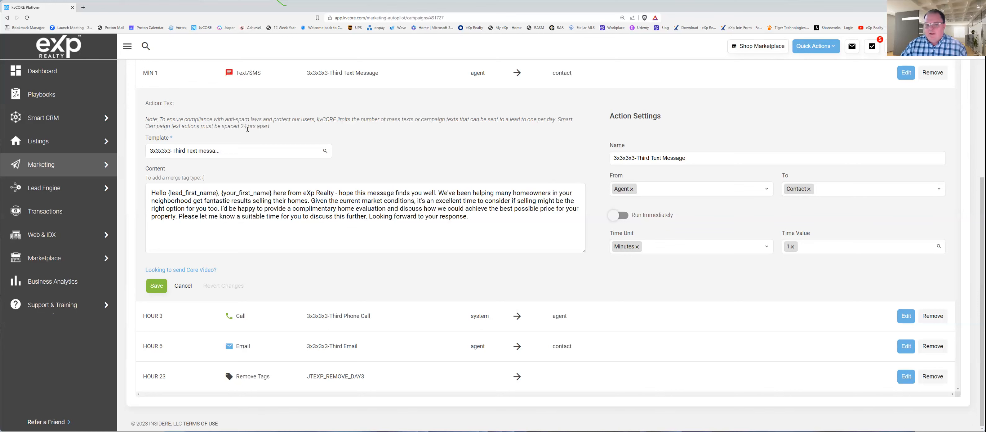
scroll(460, 232, up, 5)
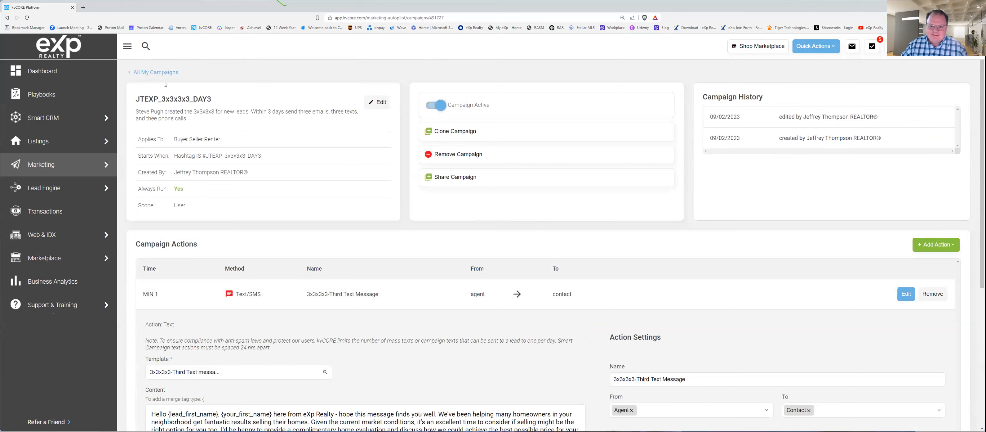
Step: Return to the list of all campaigns and open the Smart CRM contact list
click(145, 72)
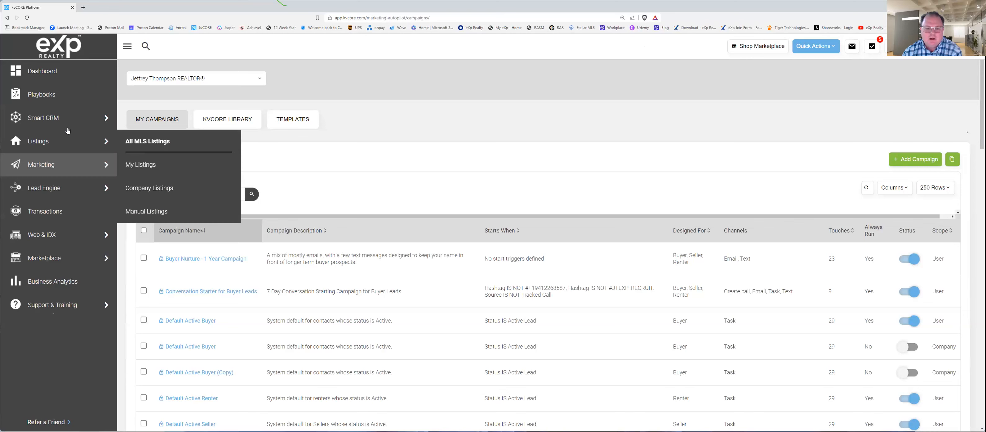
mouse_move(71, 119)
click(154, 123)
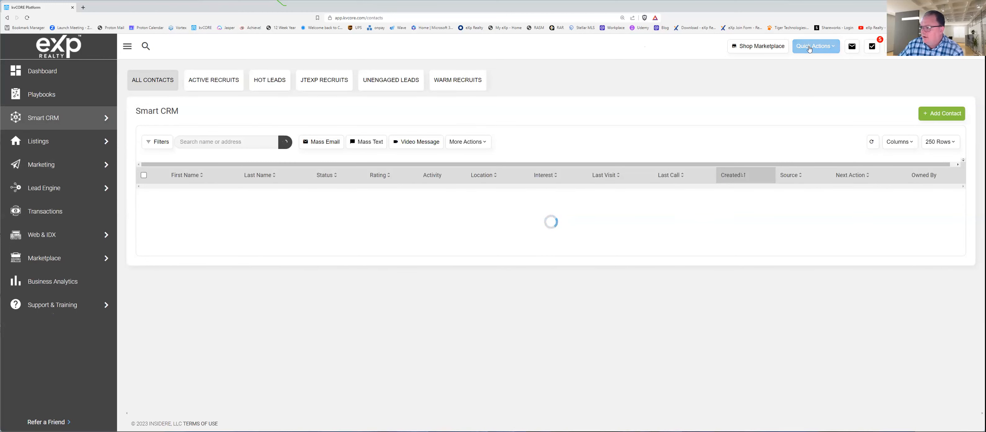
Step: Start a new contact with call, text and email permissions set to Yes, and close the form without adding it
click(821, 48)
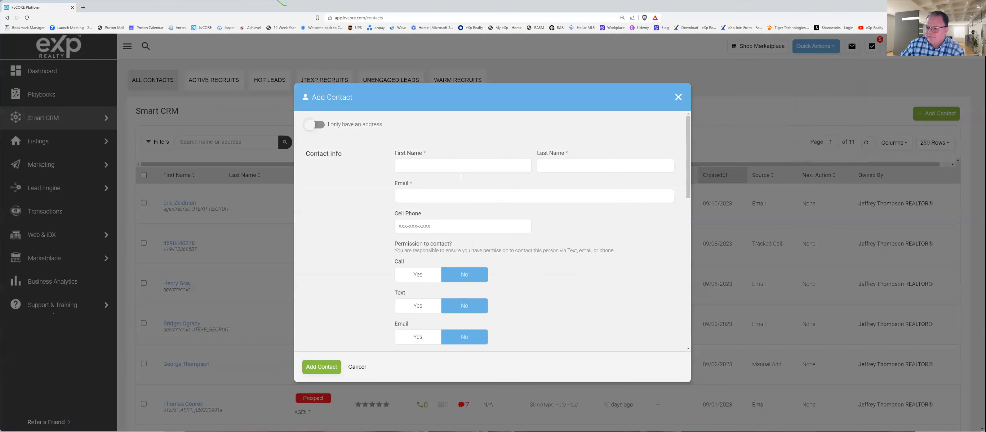
click(419, 275)
click(421, 311)
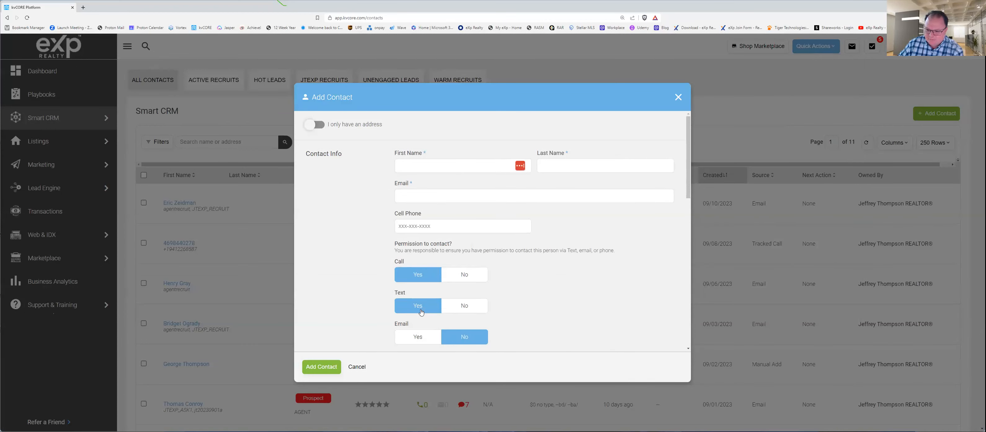
click(409, 334)
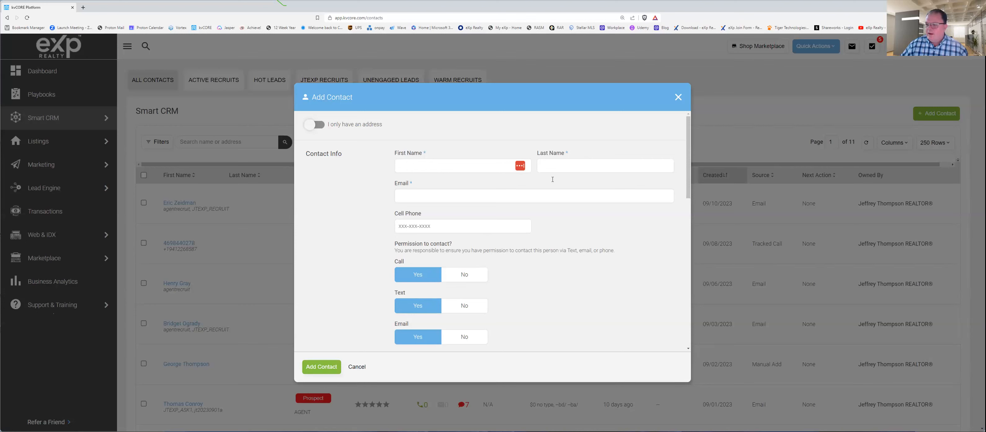
click(678, 97)
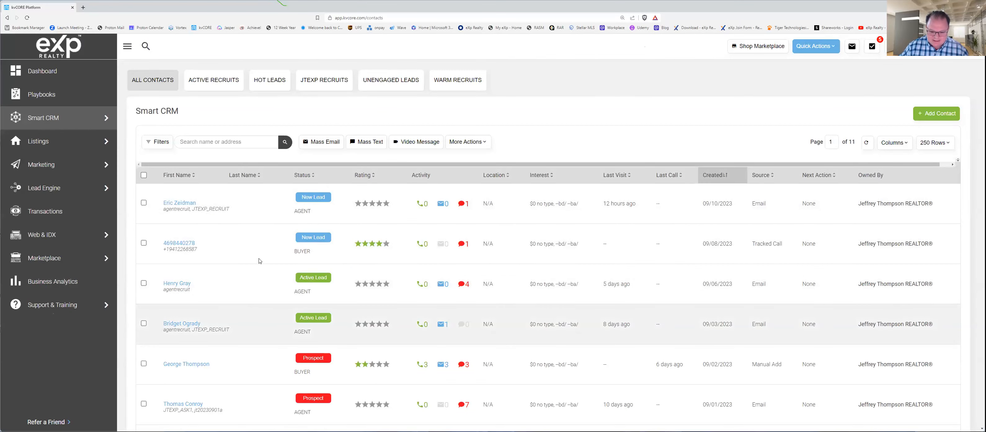
Step: Open the manually added prospect created 09/02/2023 and locate the #JTEXP_3x3x3x3_DAY1 hashtag entry in the timeline
click(183, 364)
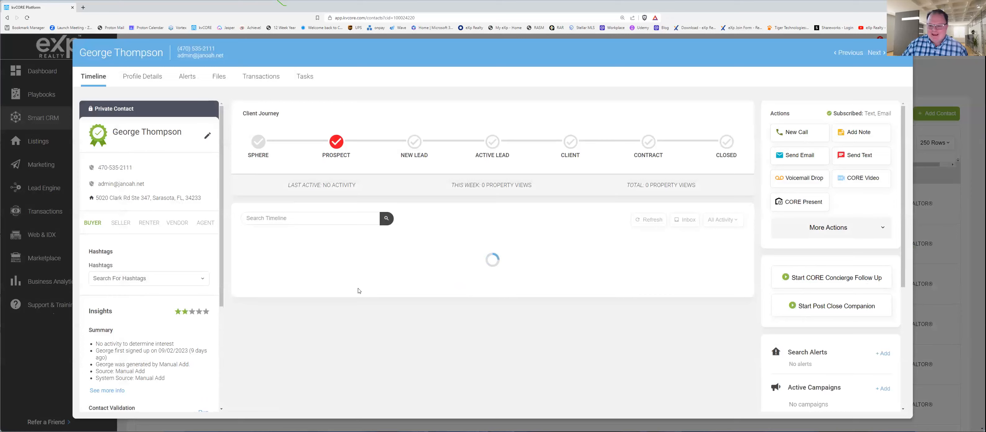
scroll(442, 338, down, 13)
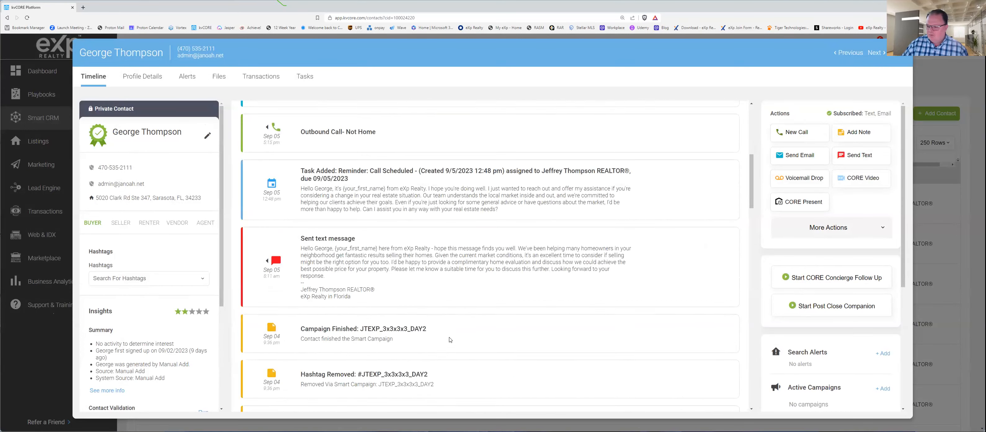
scroll(455, 338, down, 10)
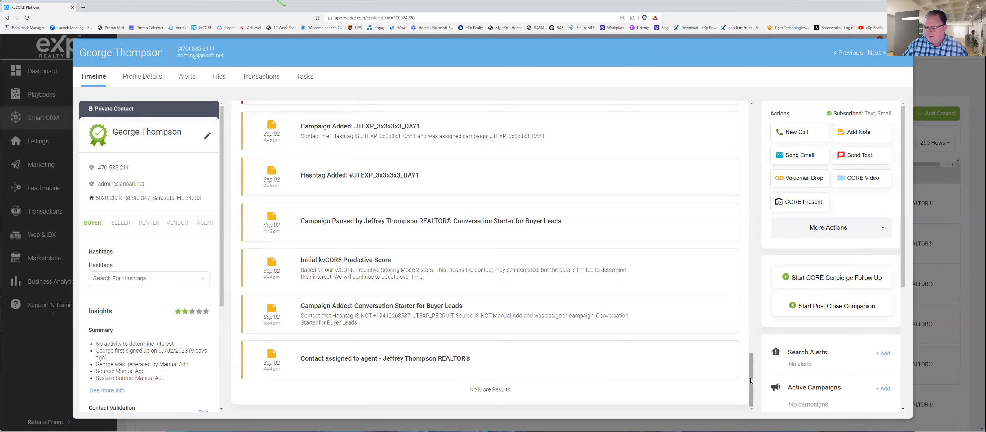
scroll(356, 326, up, 3)
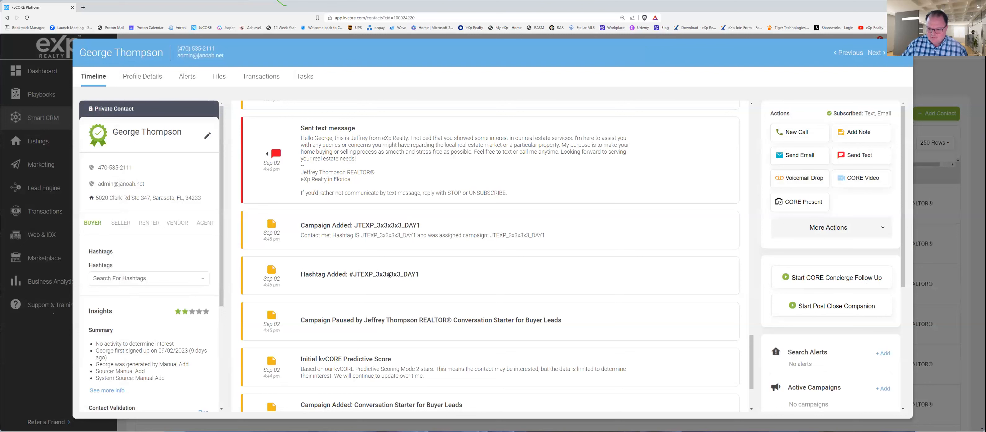
drag(356, 275, 453, 278)
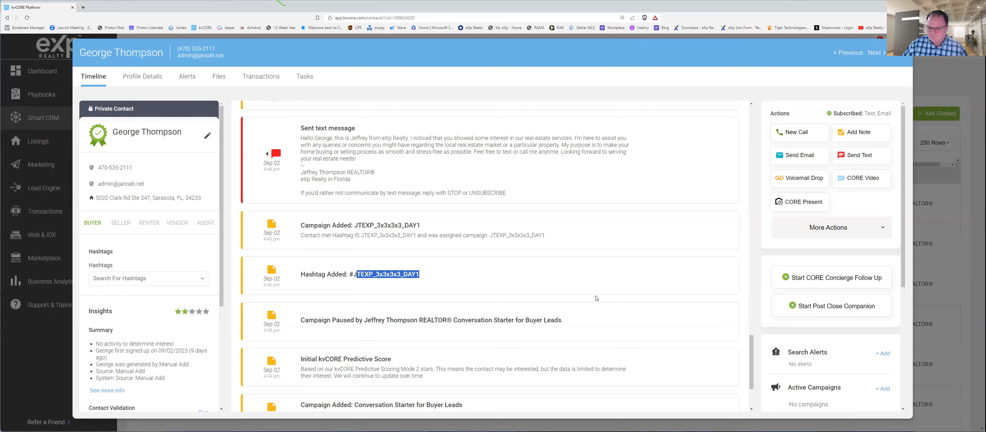
Step: Examine the Sep 02 sent text message in the timeline, including its send time, body and opt-out wording
scroll(394, 264, up, 2)
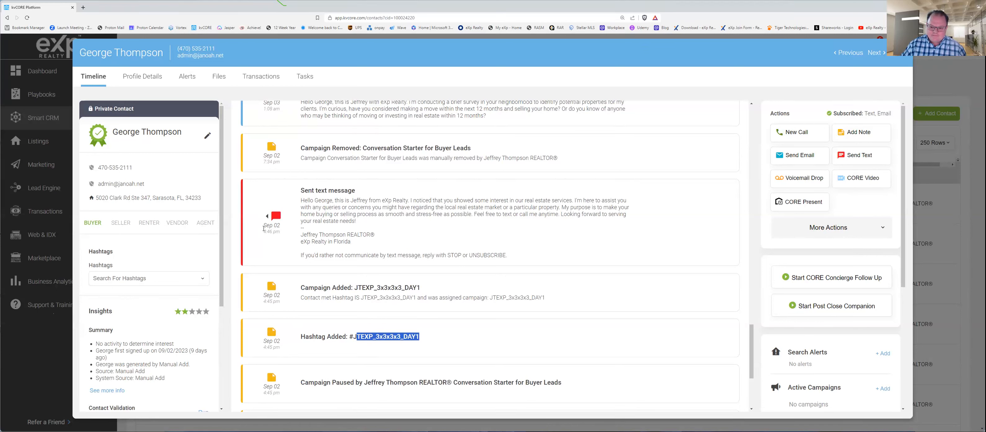
drag(264, 228, 282, 235)
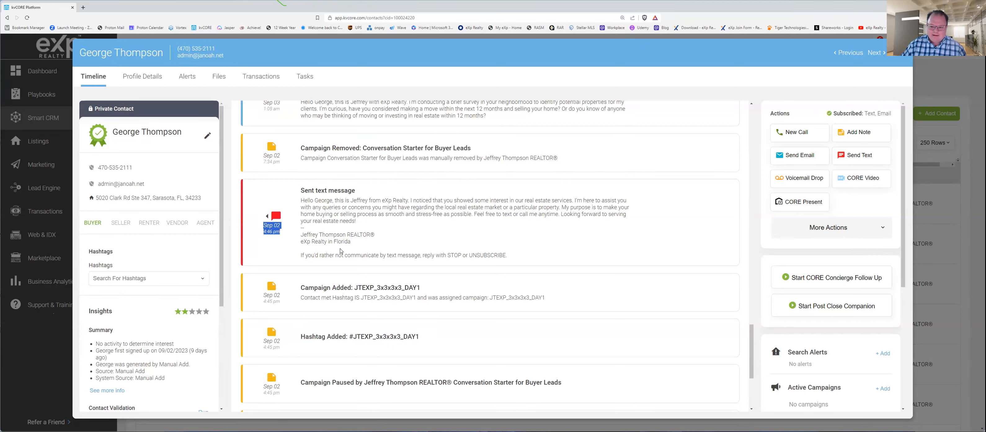
drag(300, 189, 521, 255)
click(338, 203)
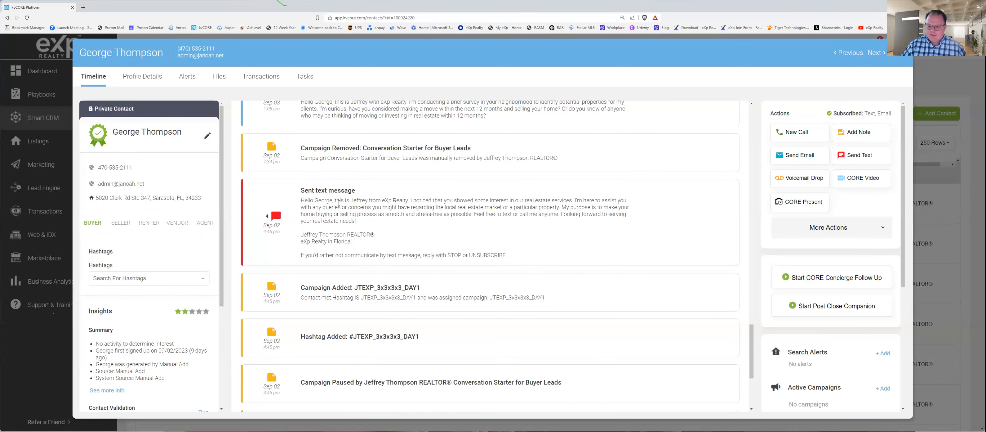
drag(351, 208, 360, 207)
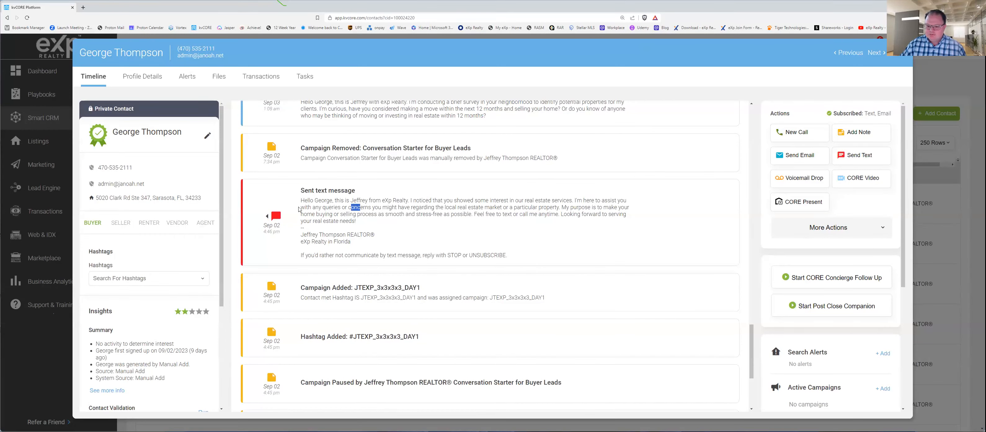
drag(299, 201, 357, 222)
click(320, 257)
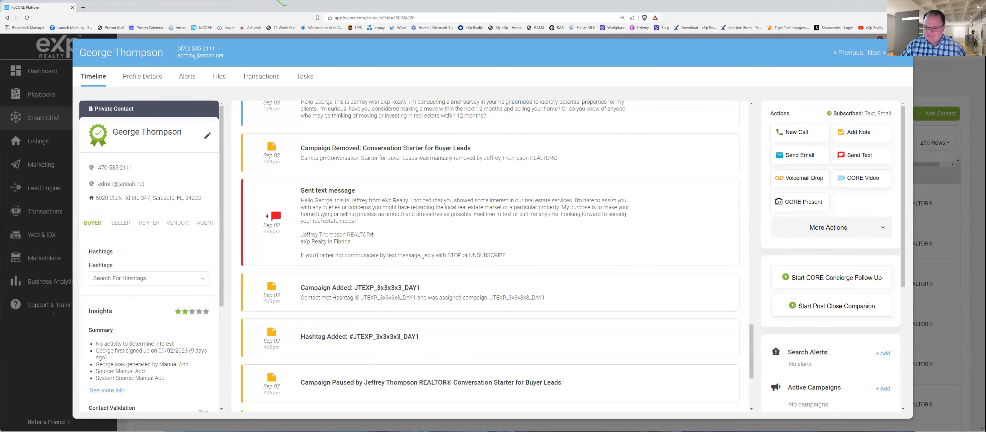
drag(509, 255, 445, 255)
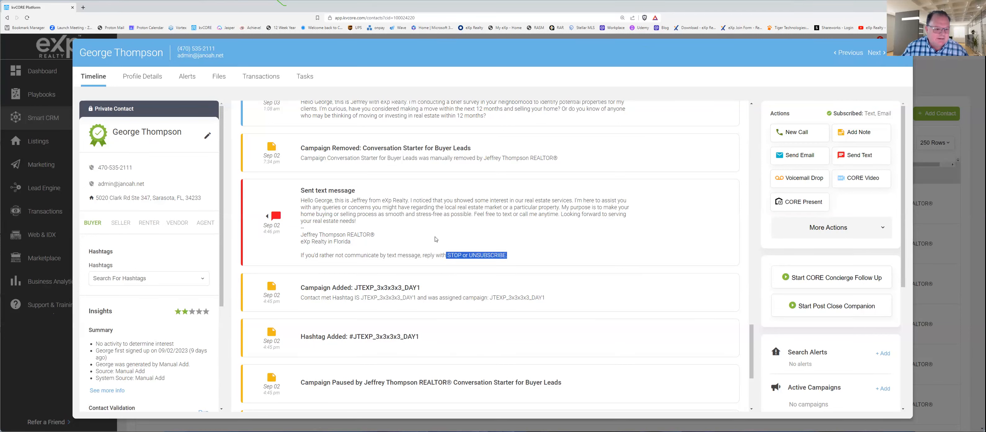
Step: Review the timeline entries following the Day 1 text, highlighting the call reminder task due 09/03/2023
scroll(436, 239, up, 3)
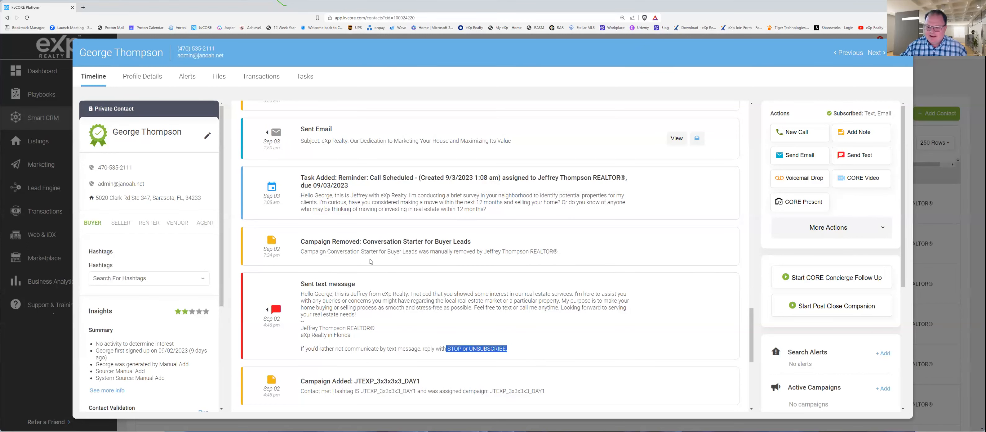
scroll(373, 253, up, 1)
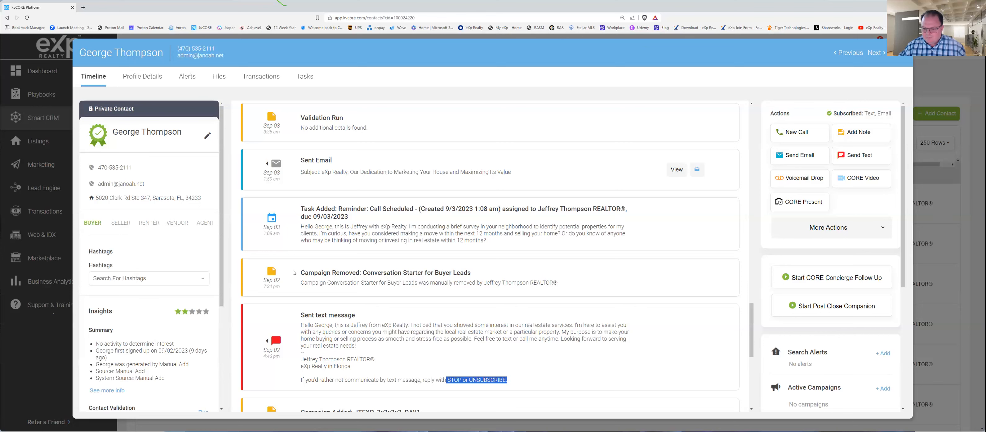
scroll(339, 290, up, 1)
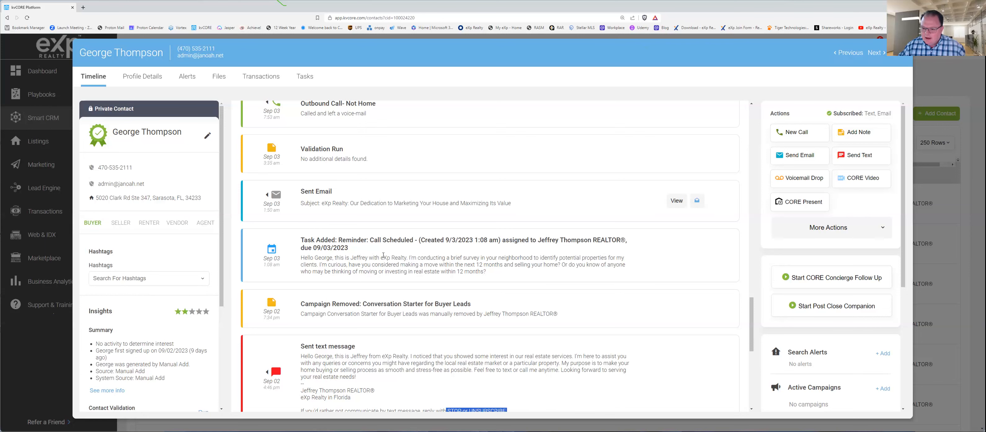
scroll(340, 270, up, 1)
drag(300, 272, 348, 278)
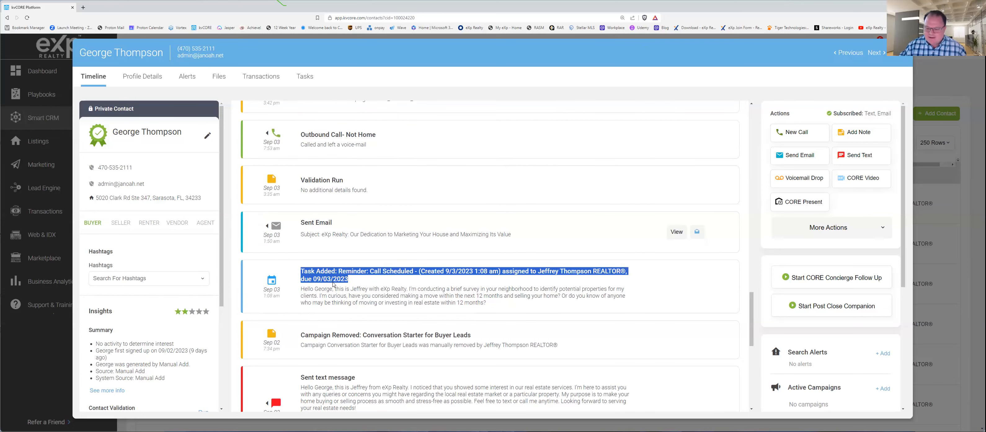
Step: Compare the Sep 02 sent text and campaign entries with the call reminder task due 09/03/2023, highlighting the task's title
scroll(333, 284, down, 3)
scroll(307, 302, down, 2)
scroll(305, 308, up, 2)
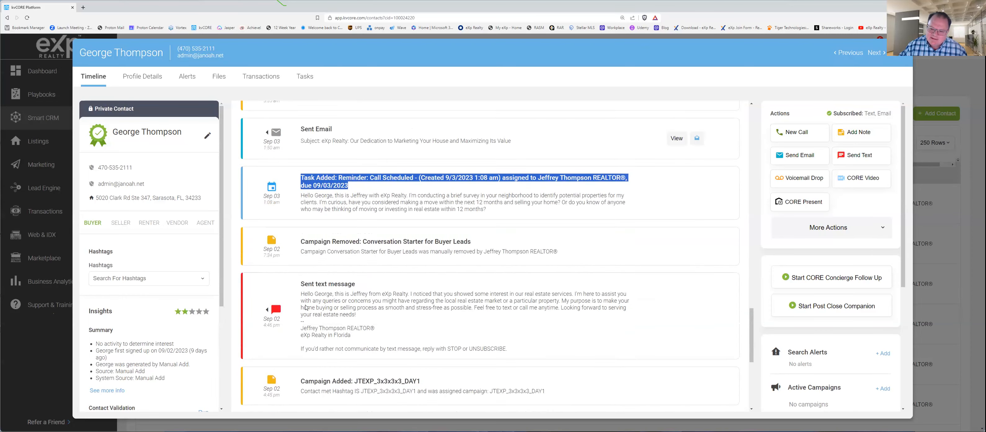
scroll(306, 308, down, 2)
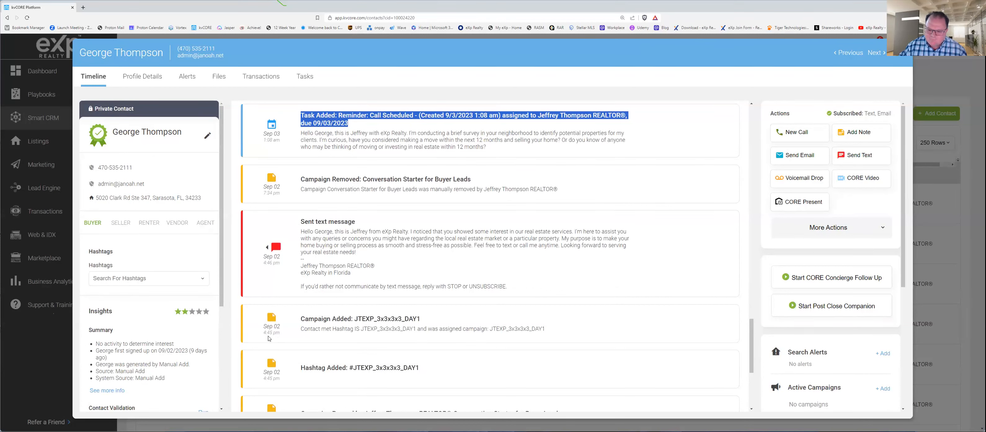
scroll(306, 178, up, 2)
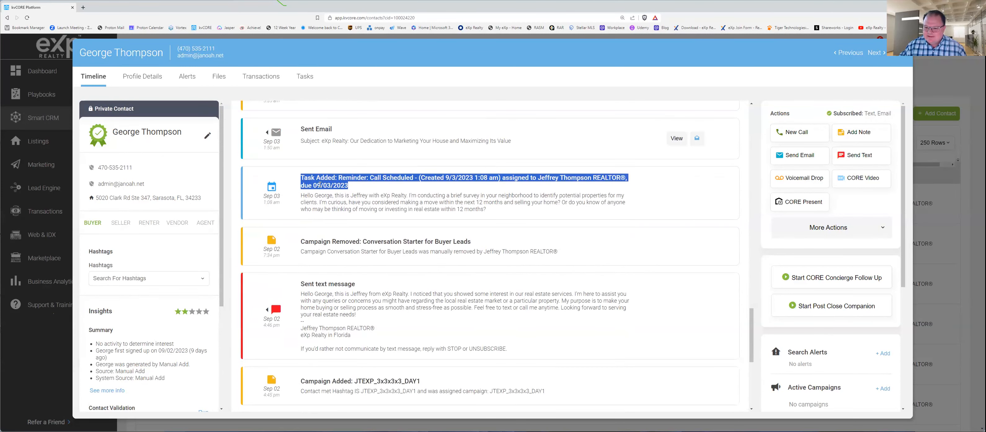
click(394, 184)
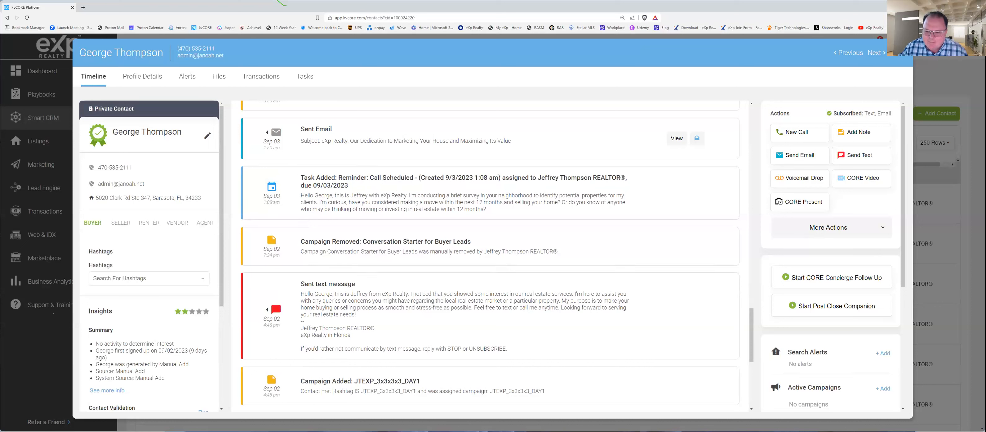
triple_click(382, 181)
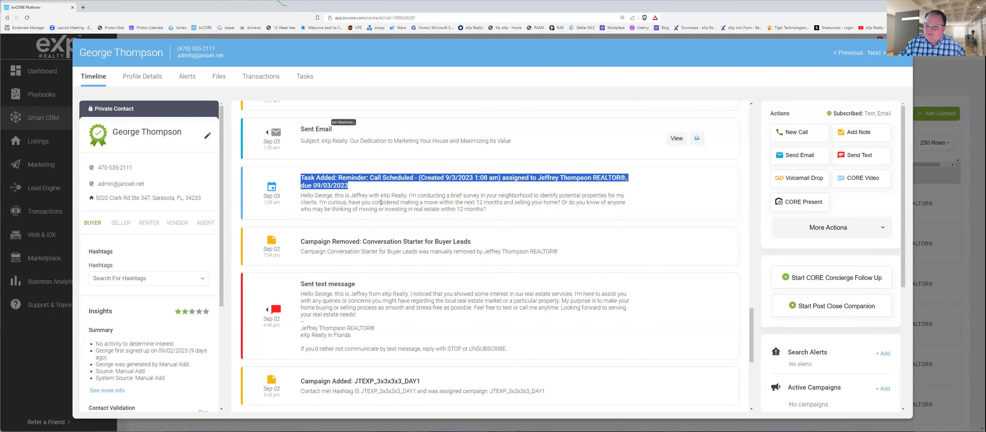
Step: Highlight the Sent Email entry that follows the 1:08 am call reminder task, and the task's title again
scroll(371, 214, up, 2)
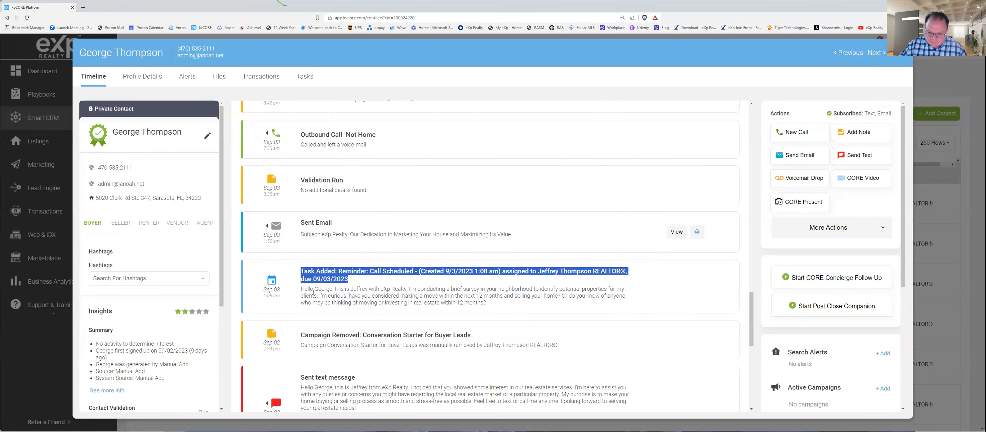
drag(301, 222, 331, 222)
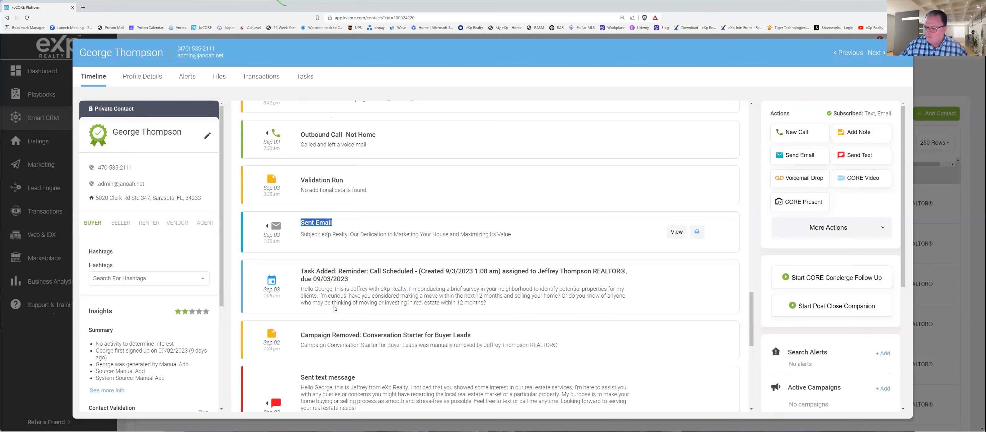
scroll(356, 293, up, 1)
scroll(356, 293, down, 1)
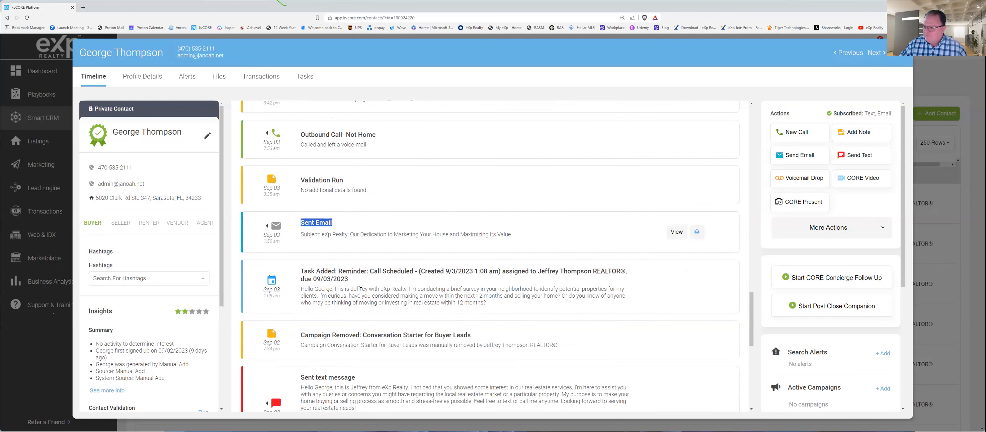
drag(301, 271, 367, 282)
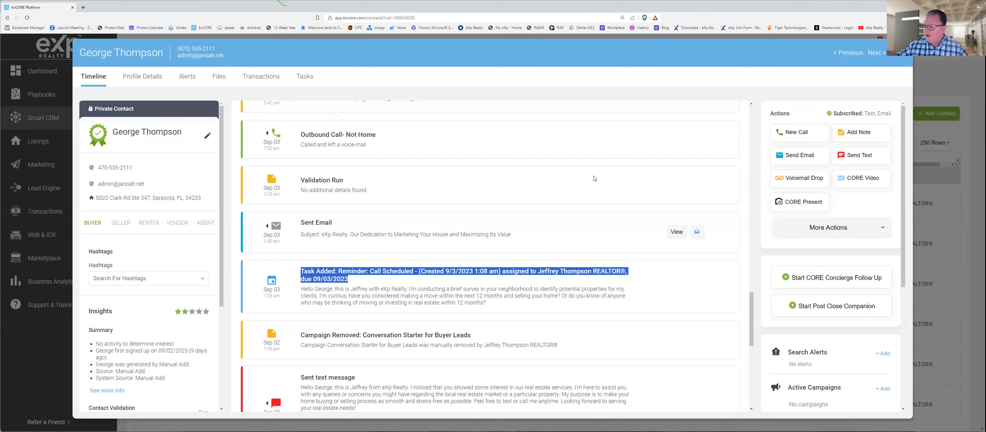
Step: Close the contact record and check the list of incomplete tasks, closing the list again
click(900, 56)
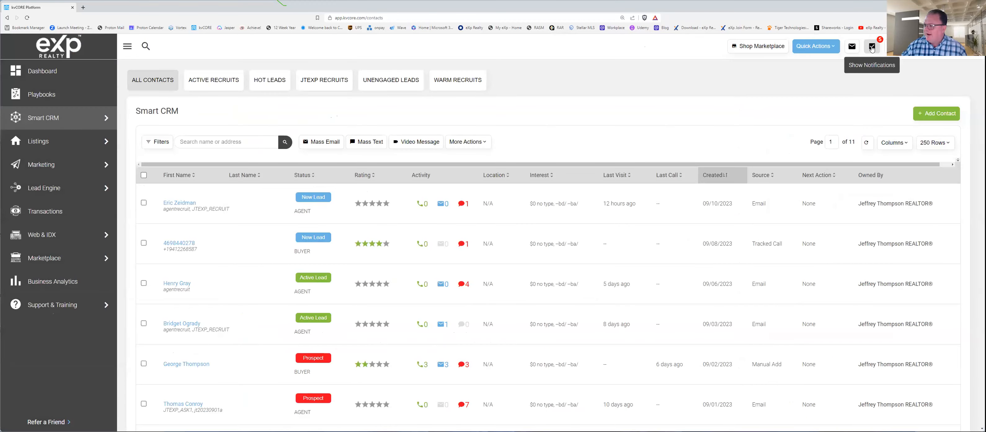
click(874, 47)
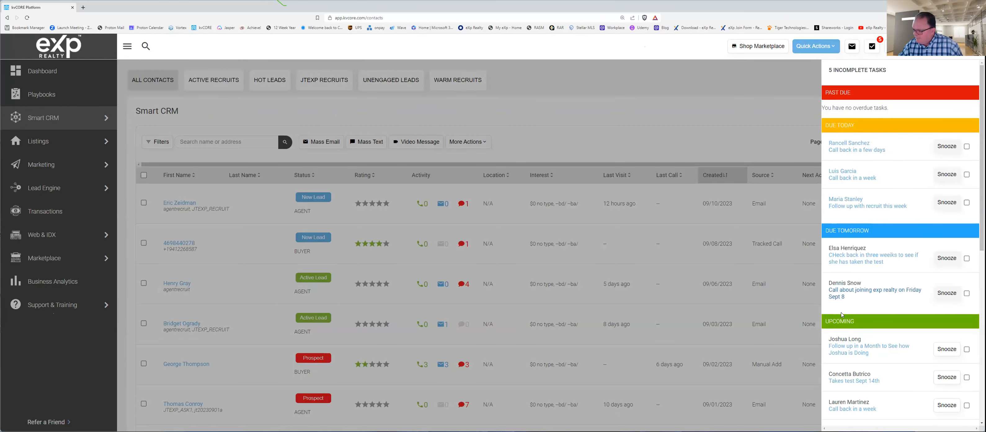
click(795, 92)
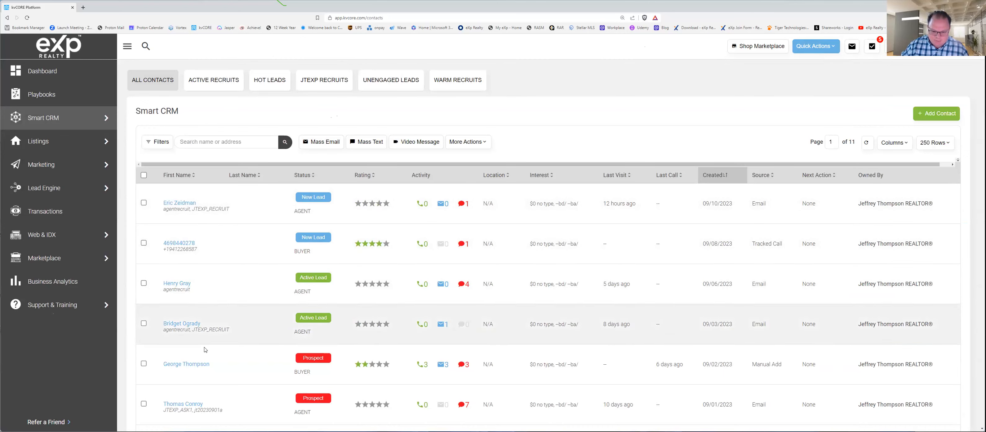
Step: Reopen the manually added prospect created 09/02/2023 and find the #JTEXP_3x3x3x3_DAY2 hashtag entry in the timeline
click(186, 364)
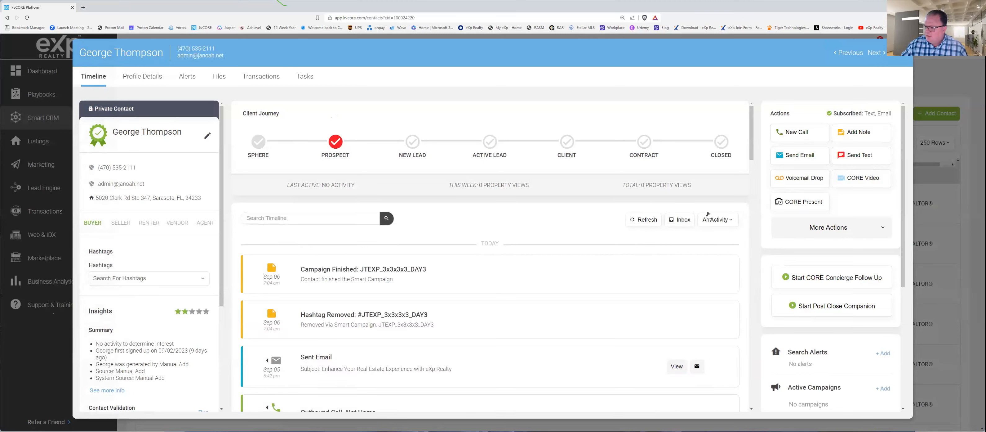
scroll(746, 335, down, 10)
mouse_move(746, 335)
mouse_down()
mouse_move(752, 380)
mouse_move(758, 311)
mouse_move(761, 328)
mouse_up()
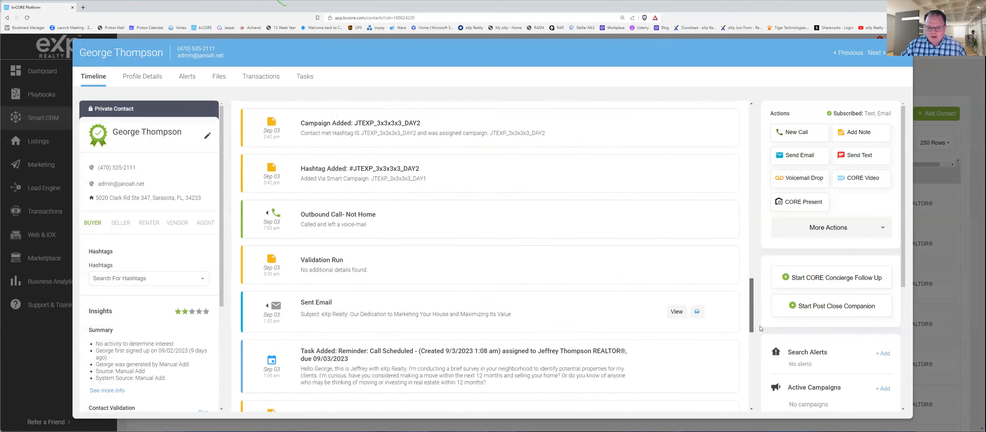
scroll(761, 328, down, 3)
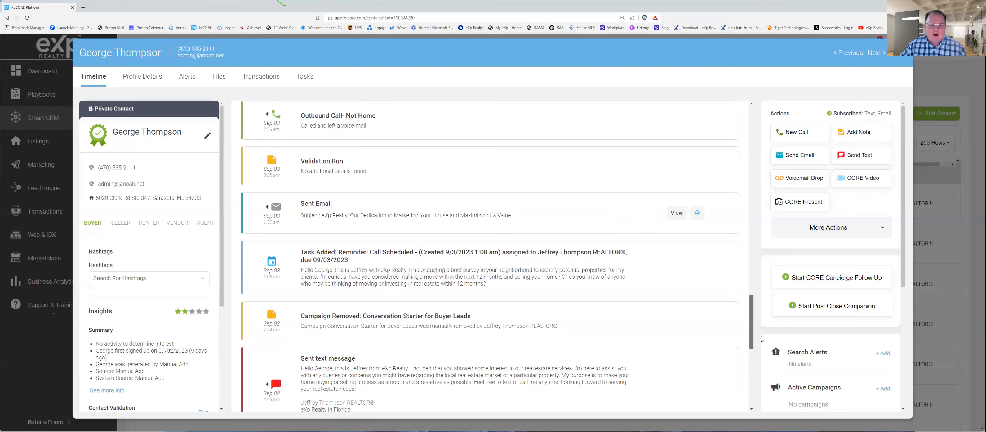
scroll(760, 337, down, 1)
scroll(762, 339, up, 2)
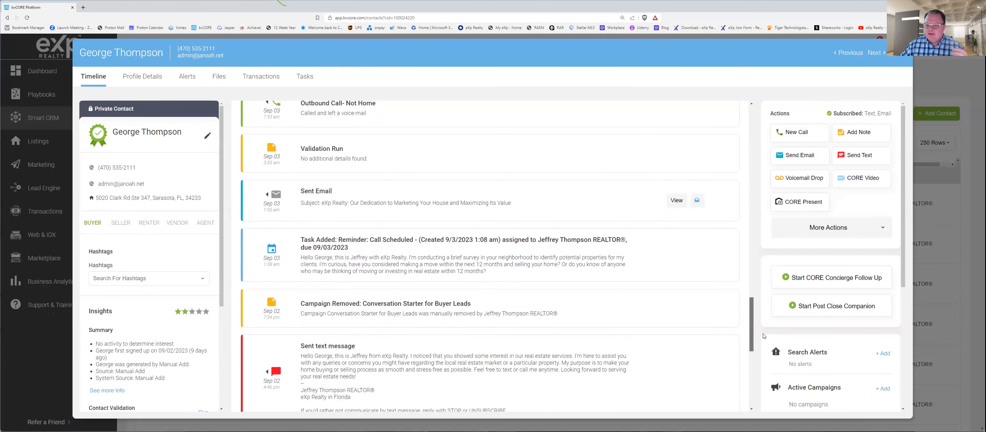
scroll(313, 278, up, 4)
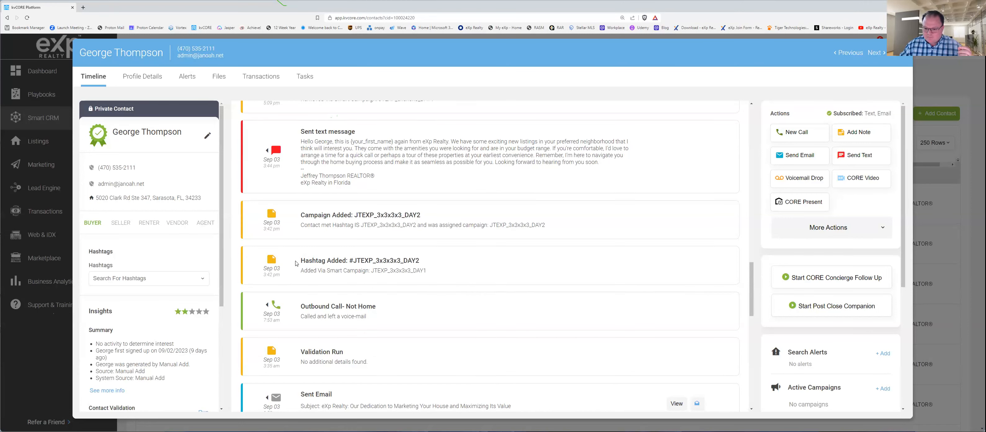
Step: Highlight the Sep 03 entries that add the JTEXP_3x3x3x3_DAY2 hashtag and campaign and remove the #JTEXP_3x3x3x3_DAY1 hashtag
drag(296, 261, 433, 259)
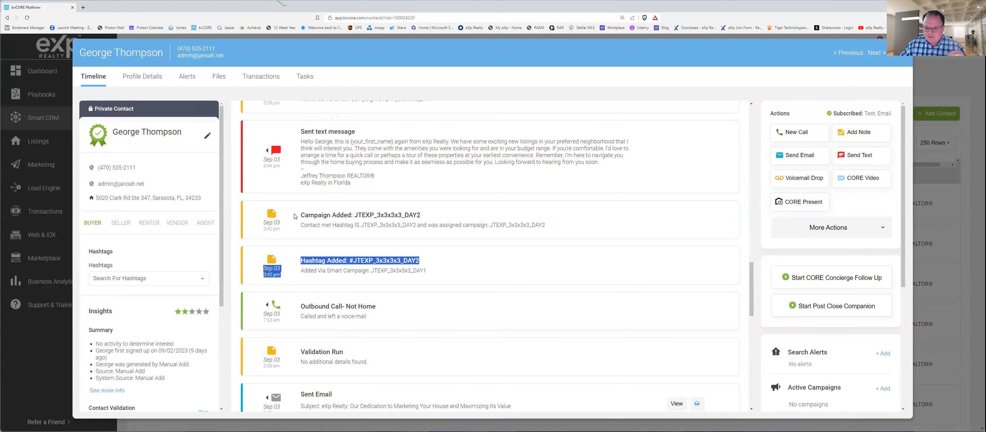
drag(298, 214, 409, 227)
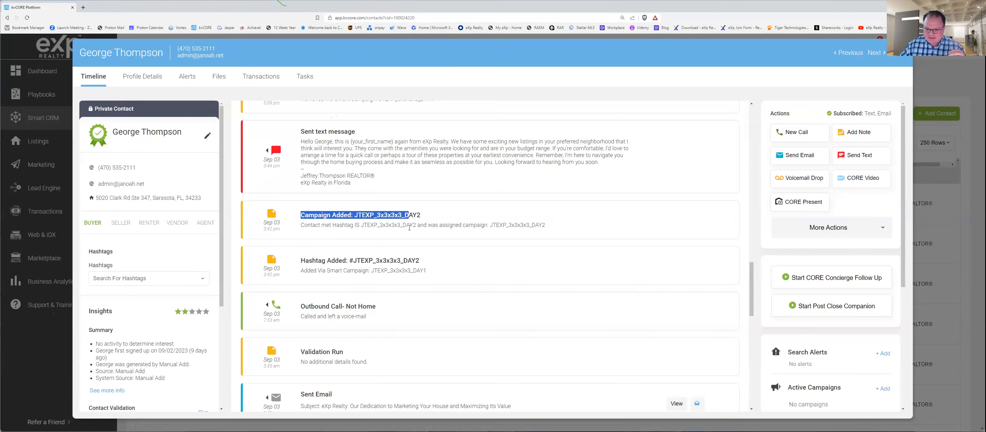
click(409, 223)
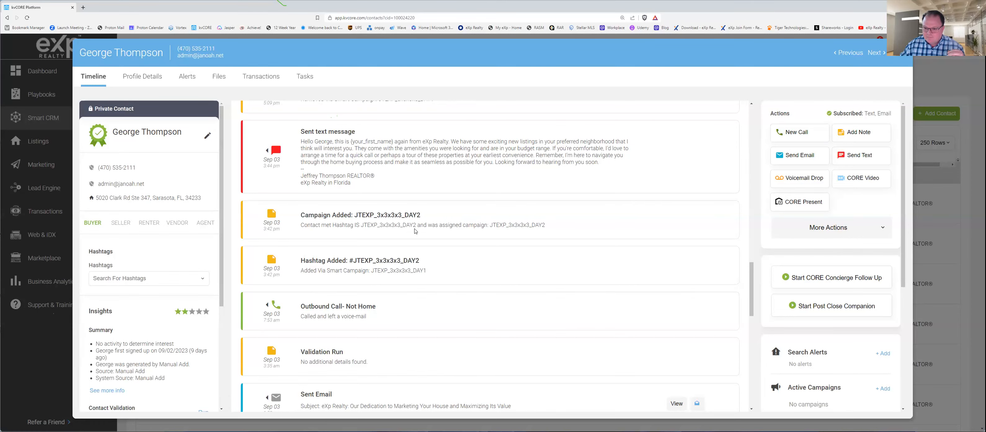
scroll(415, 236, up, 3)
drag(300, 214, 439, 219)
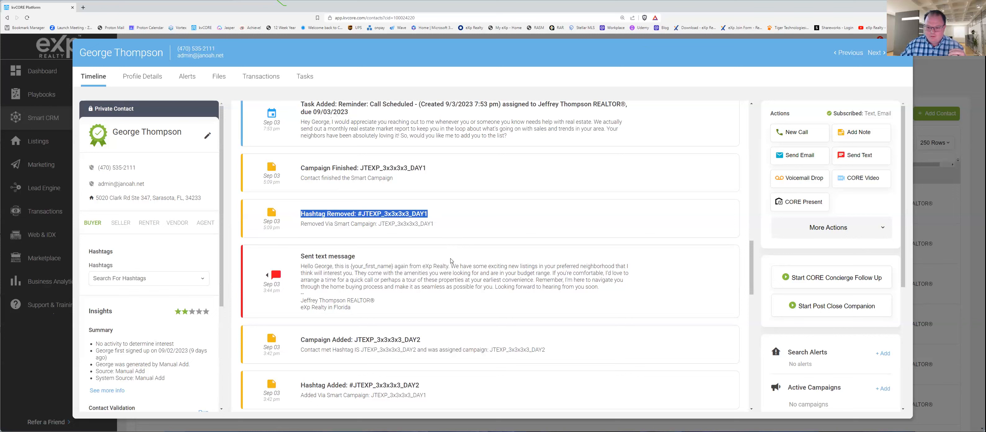
Step: Examine the Sep 03 Day 2 text message, highlighting its body and the your_first_name placeholder
click(337, 265)
mouse_move(291, 256)
mouse_down()
mouse_move(328, 263)
mouse_move(382, 301)
mouse_move(389, 319)
mouse_up()
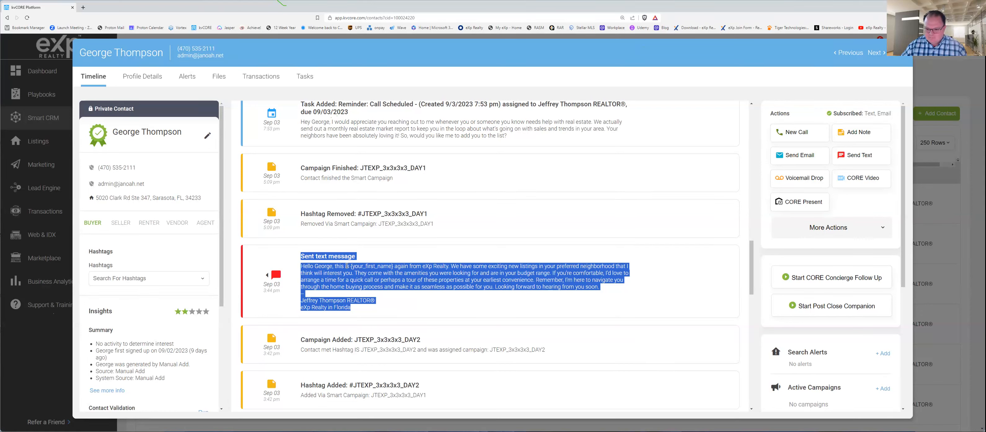
click(320, 253)
mouse_move(302, 256)
mouse_down()
mouse_move(323, 258)
mouse_move(369, 311)
mouse_up()
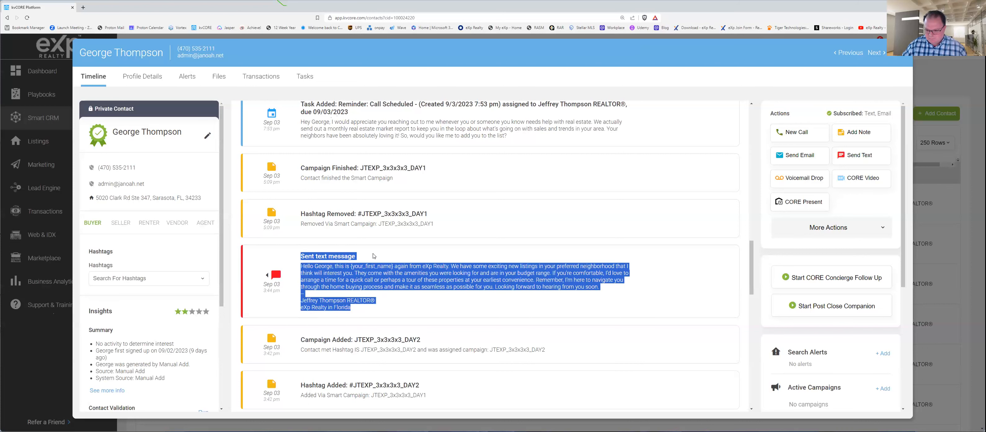
click(397, 279)
drag(350, 266, 393, 266)
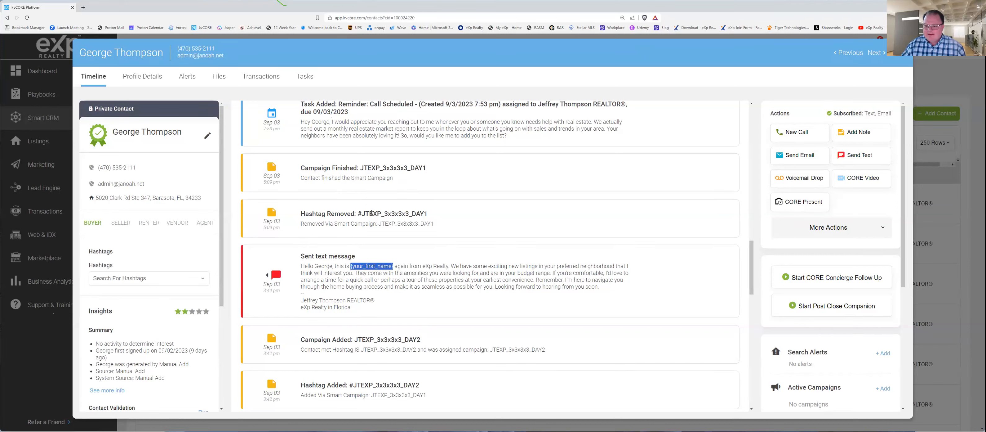
Step: Review the #JTEXP_3x3x3x3_DAY1 hashtag removal and the call reminder task created 9/3/2023 7:53 pm
drag(322, 213, 427, 214)
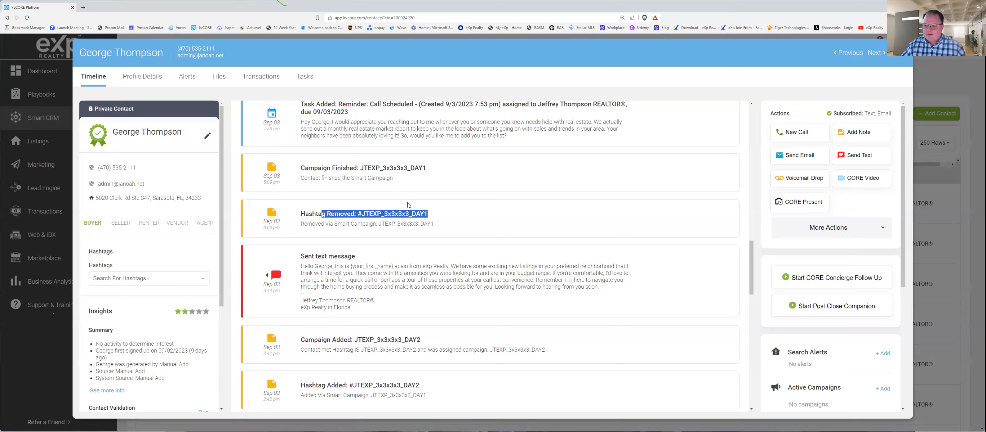
scroll(421, 217, up, 1)
scroll(421, 216, up, 2)
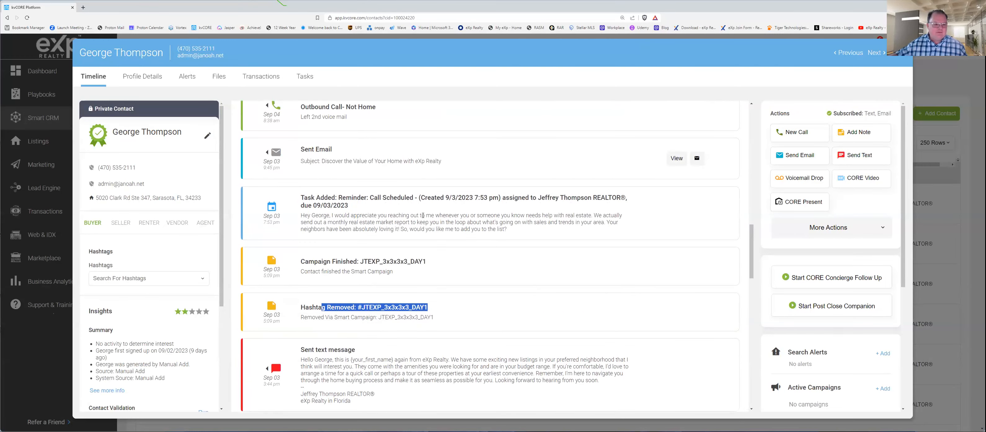
scroll(462, 226, up, 2)
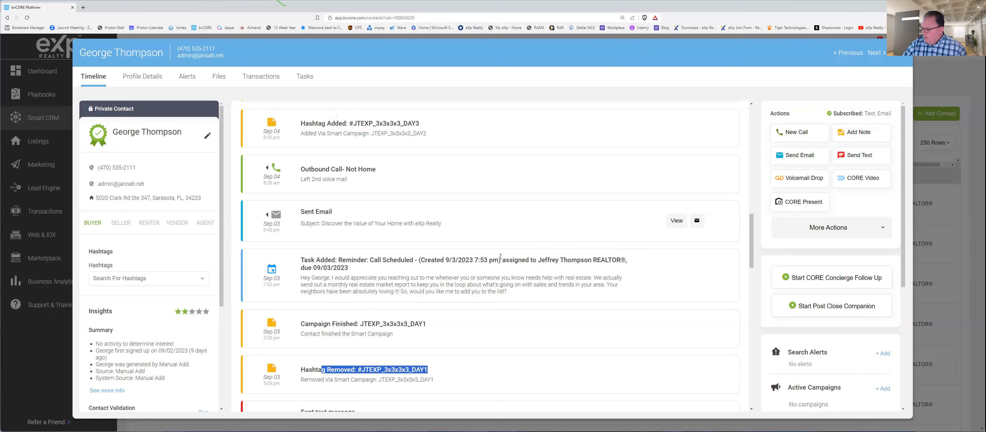
scroll(421, 276, up, 1)
scroll(383, 291, down, 1)
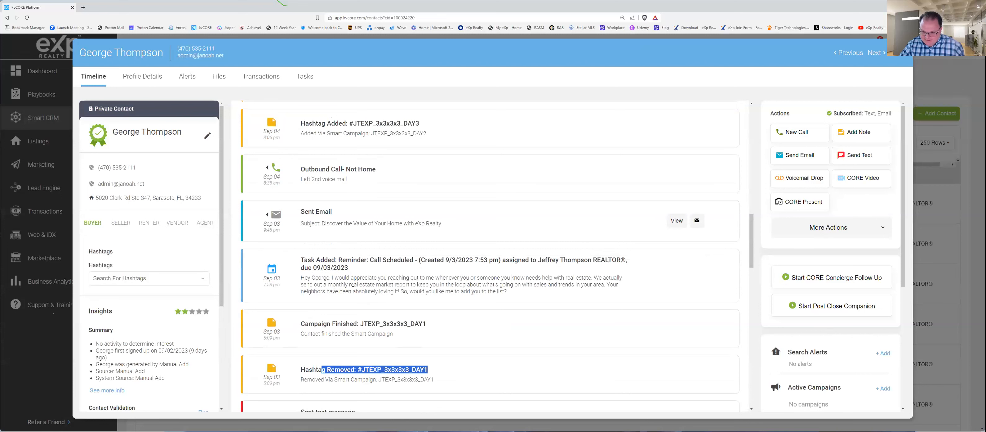
Step: Highlight the Sep 03 sent email about home value and the Sep 04 outbound call entry
drag(297, 209, 334, 212)
scroll(364, 214, up, 2)
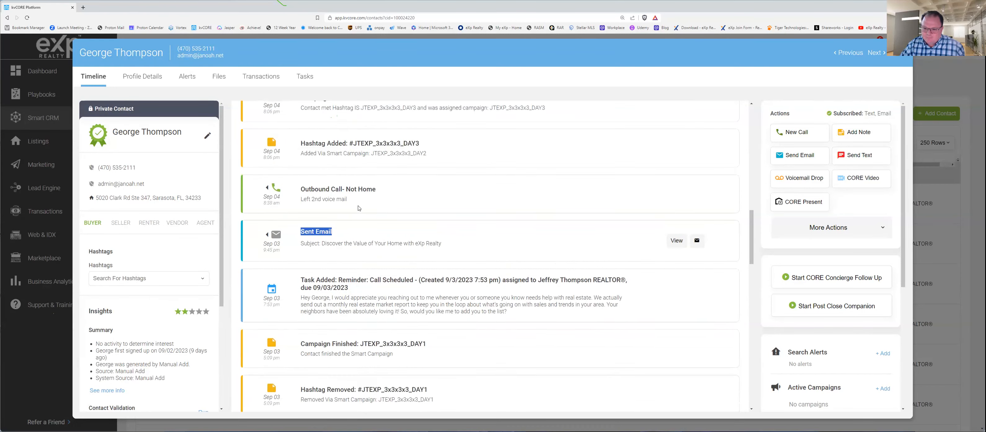
click(288, 219)
drag(301, 232, 375, 233)
scroll(364, 240, down, 2)
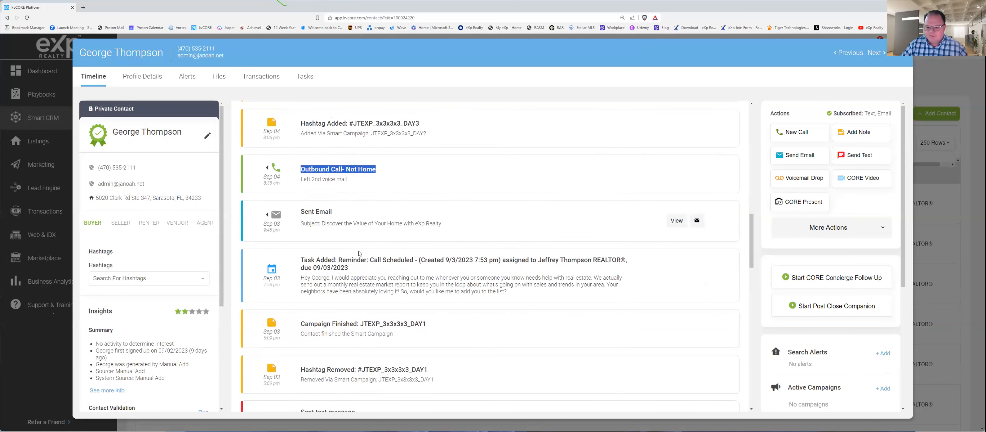
Step: Review the Sep 04 transition from the Day 2 to the Day 3 campaign, highlighting the #JTEXP_3x3x3x3_DAY3 hashtag entry
scroll(356, 235, up, 3)
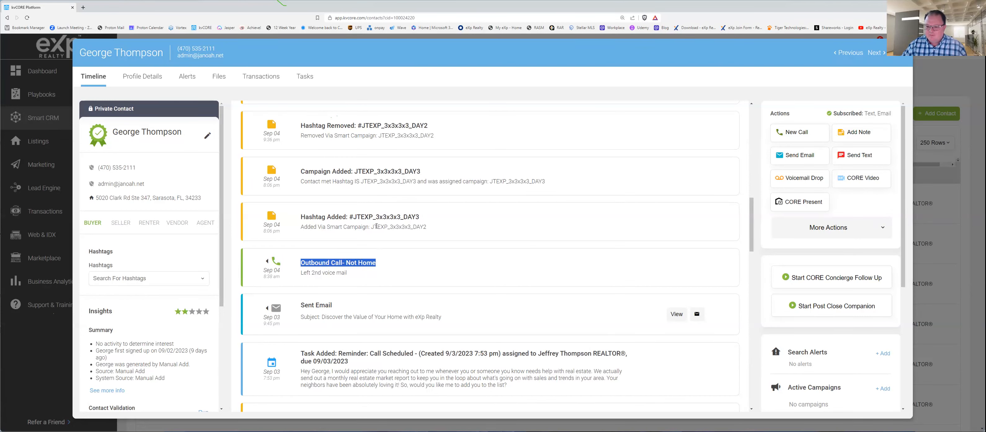
scroll(376, 225, up, 5)
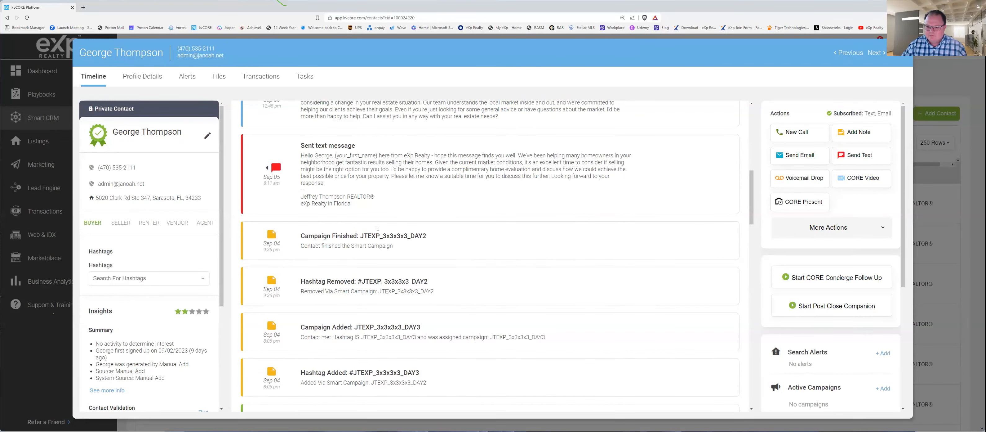
scroll(377, 228, down, 6)
click(303, 232)
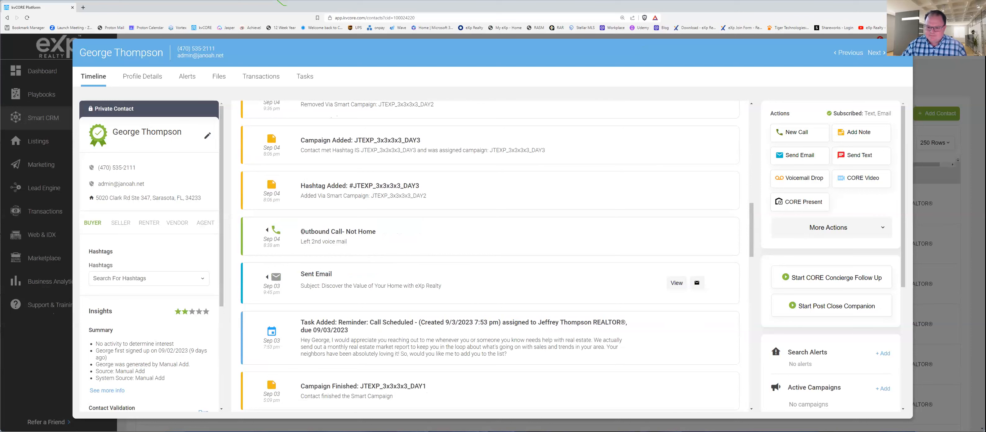
drag(302, 186, 420, 186)
Step: Review the Sep 05 Day 3 actions, highlighting the Sent Email entry and the call reminder task due 09/05/2023
scroll(378, 235, up, 5)
scroll(379, 236, up, 5)
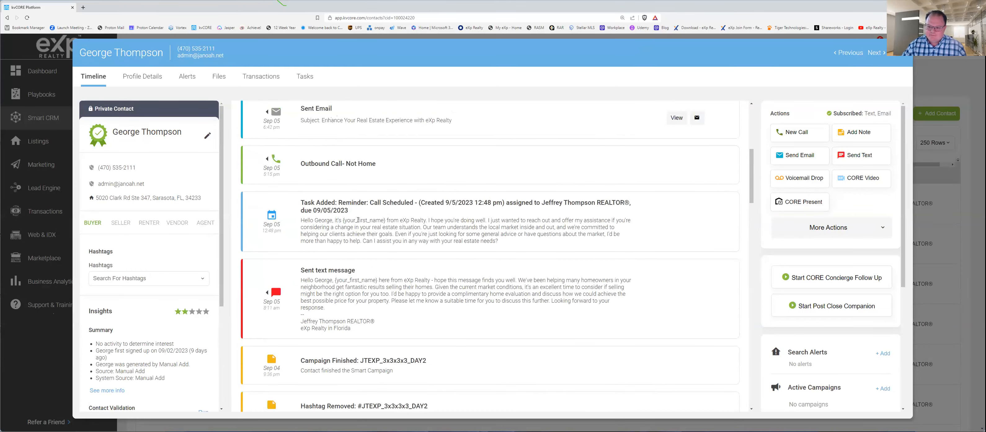
scroll(358, 219, up, 4)
drag(303, 233, 345, 234)
drag(352, 328, 366, 367)
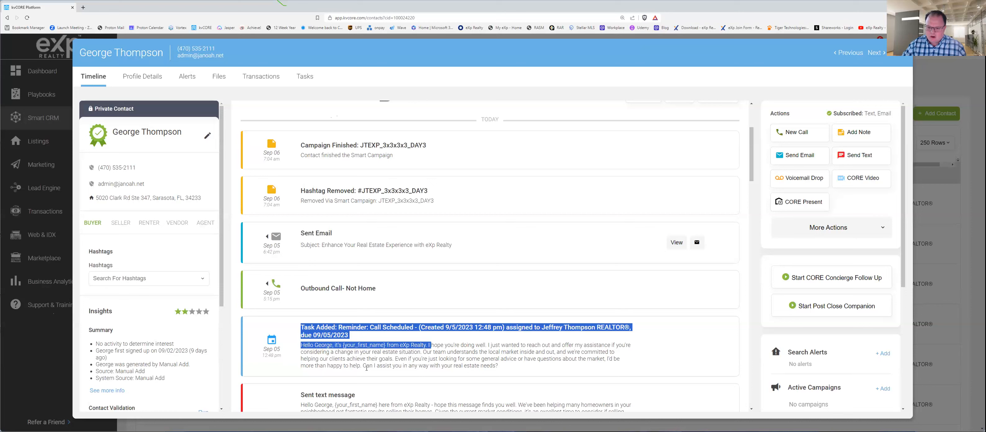
Step: Highlight the Sep 05 text, call reminder and email entries plus the #JTEXP_3x3x3x3_DAY3 hashtag removal, and close the contact record
drag(298, 397, 364, 399)
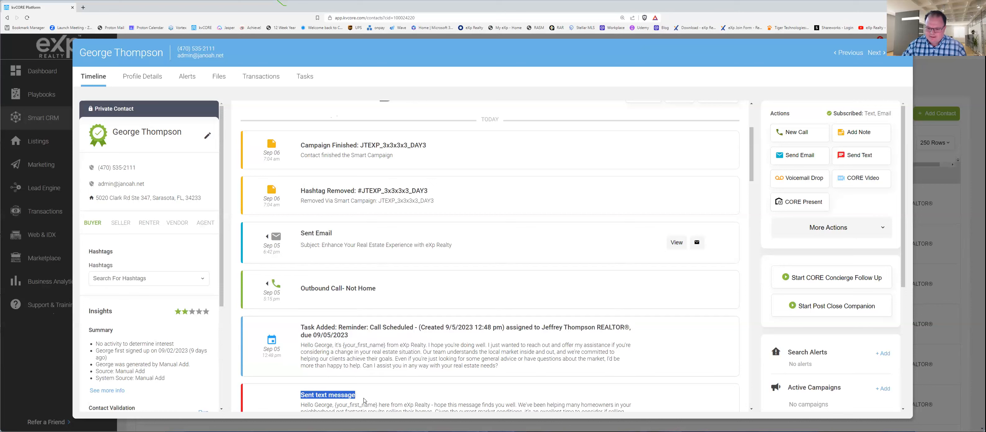
drag(299, 325, 618, 371)
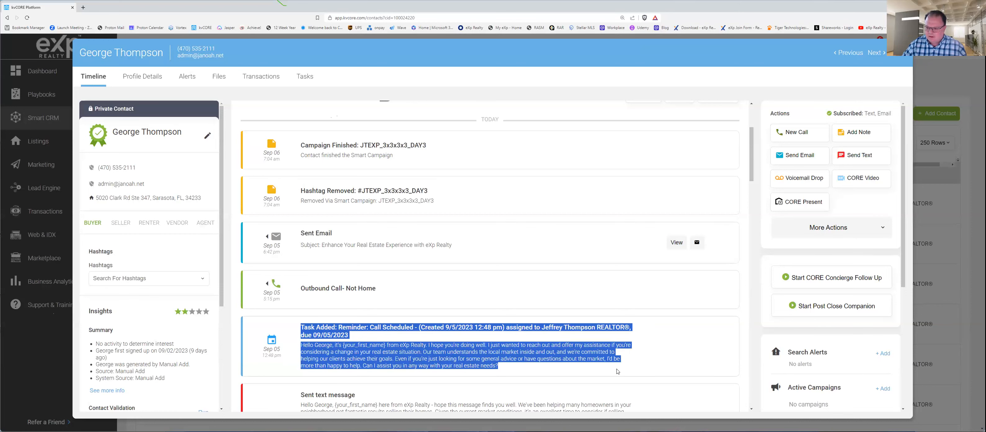
drag(300, 236, 424, 257)
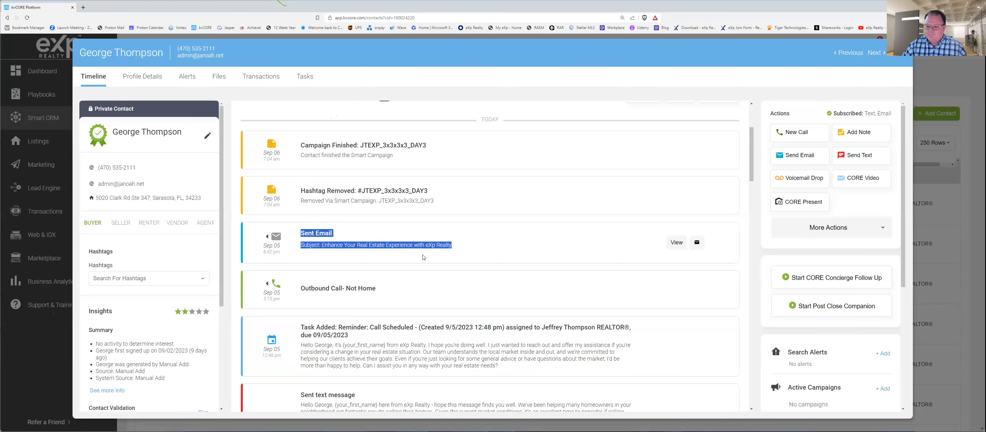
drag(302, 189, 439, 205)
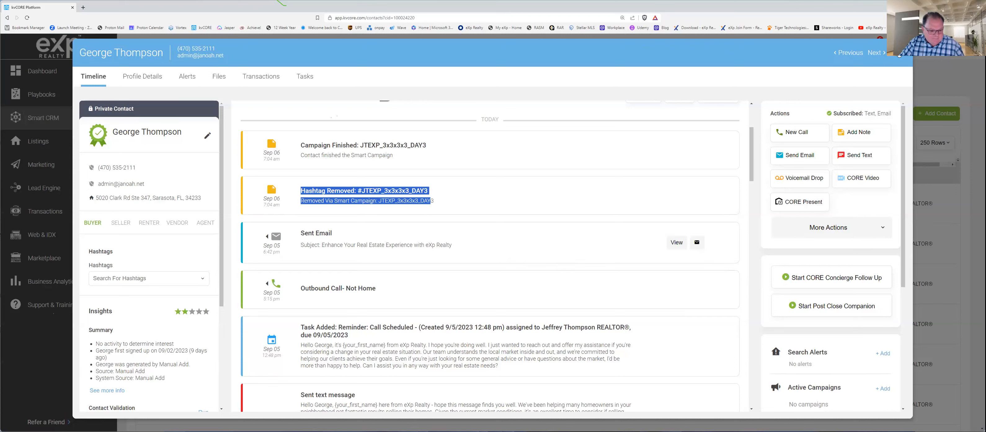
click(899, 56)
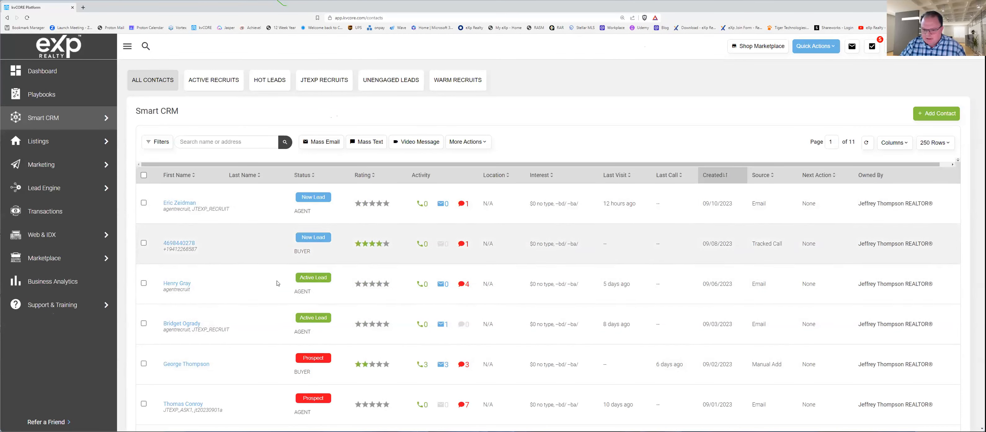
Step: Reopen the 09/02/2023 Prospect contact, highlight the STOP or UNSUBSCRIBE opt-out line in the Sep 02 sent text, and close the record
click(186, 363)
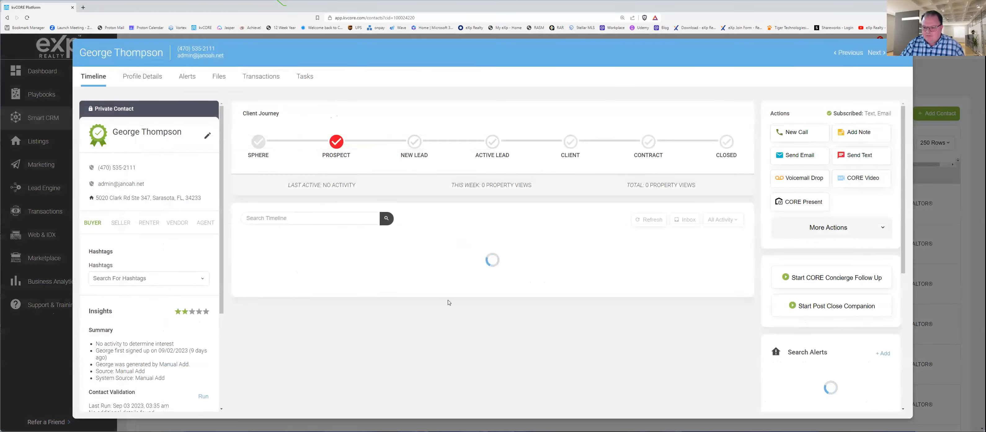
scroll(459, 298, down, 10)
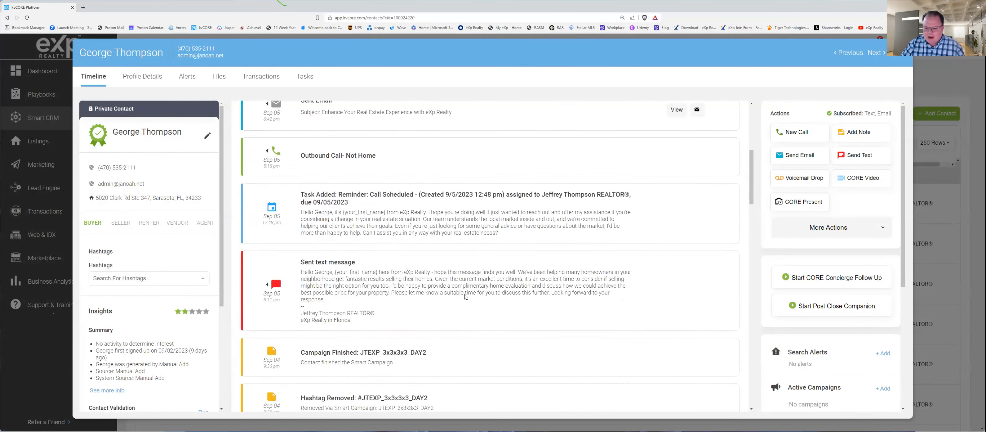
scroll(467, 294, down, 8)
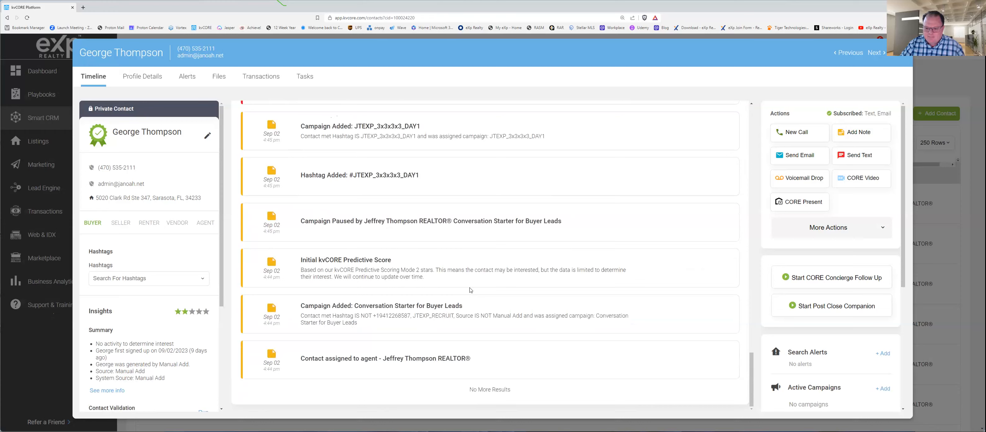
scroll(462, 291, up, 4)
scroll(462, 291, up, 1)
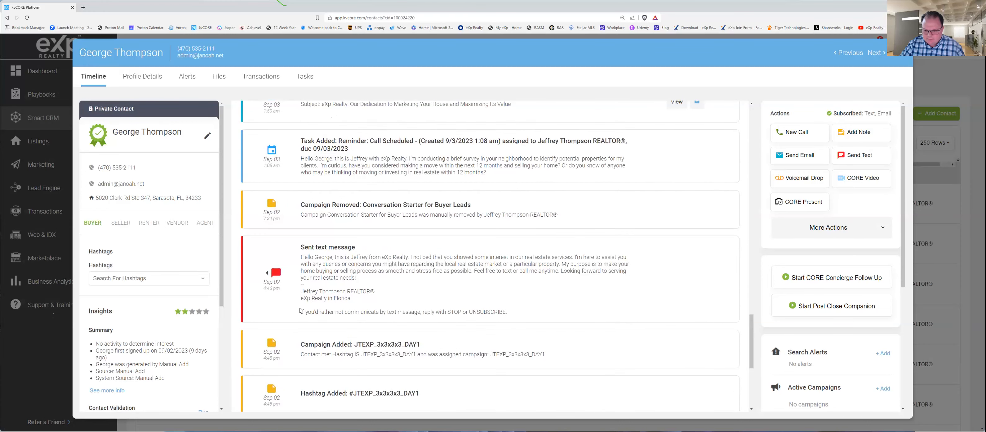
drag(300, 310, 546, 311)
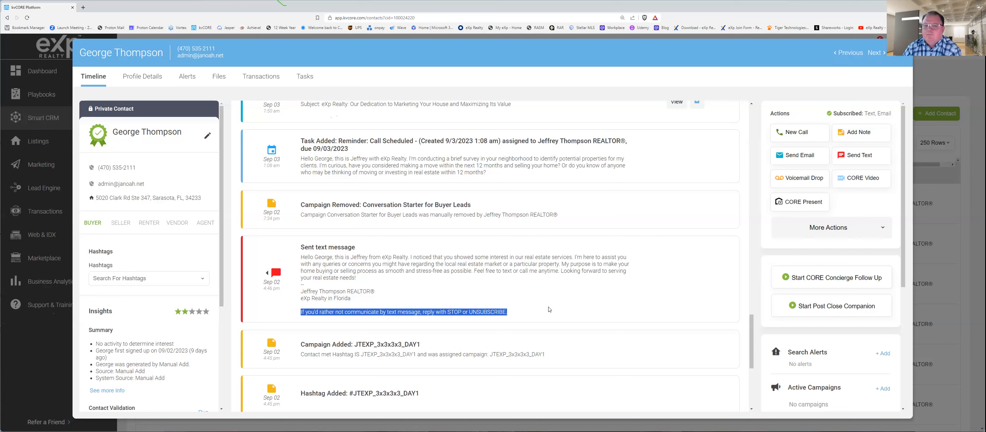
click(898, 57)
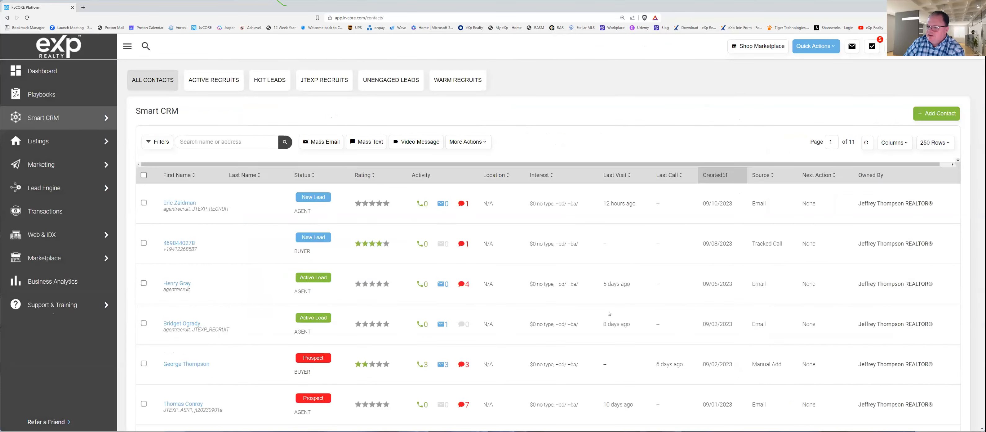